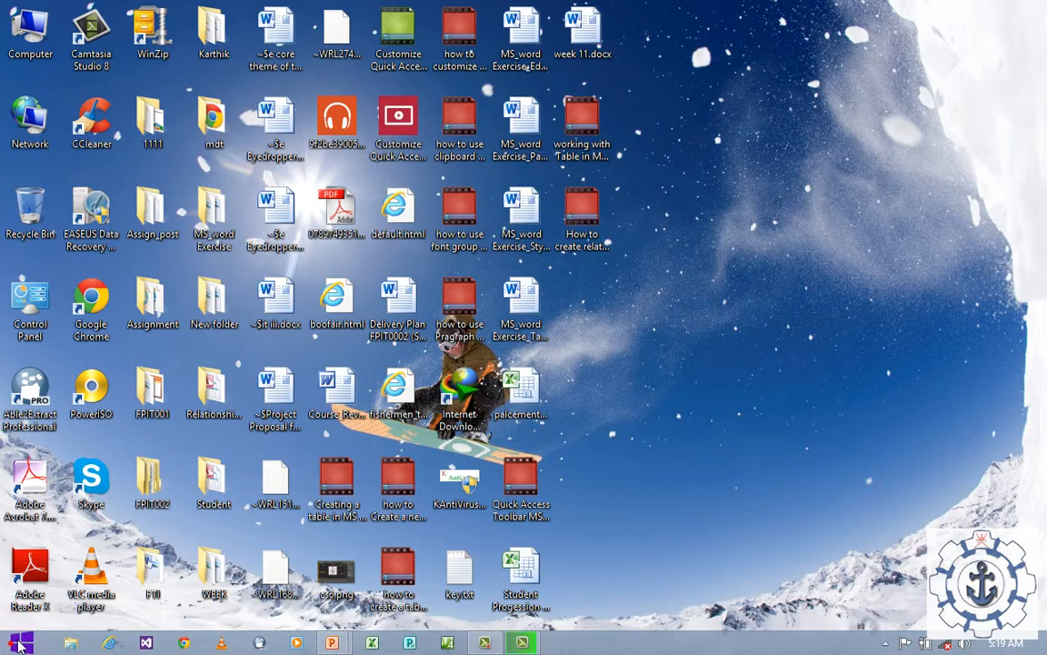
- Launch Microsoft Access 2010 from the Microsoft Office program group
click(15, 643)
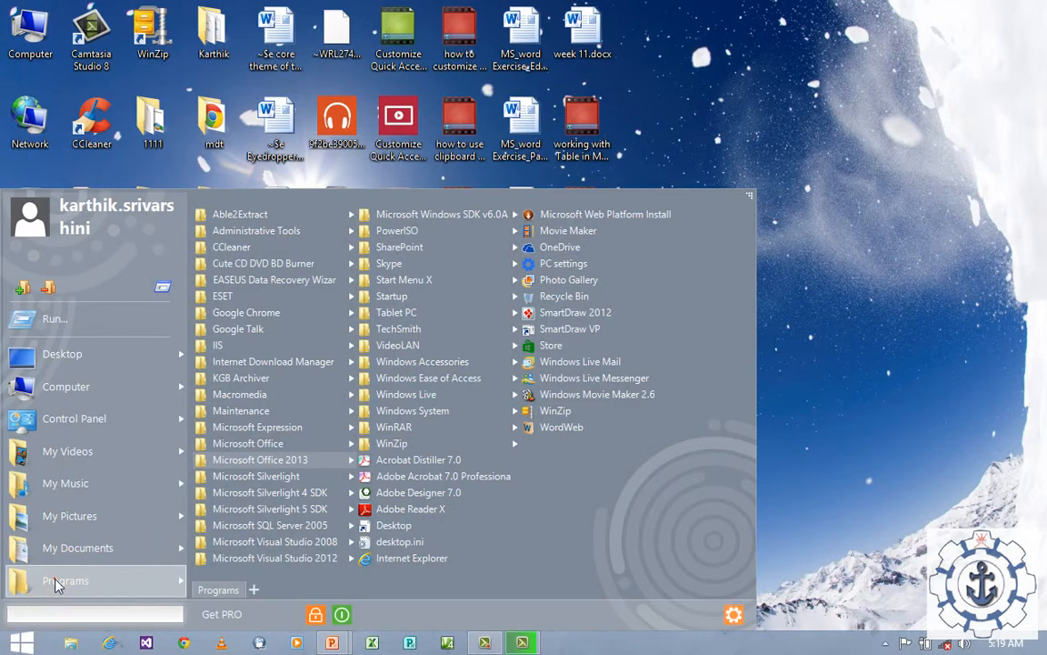
click(229, 445)
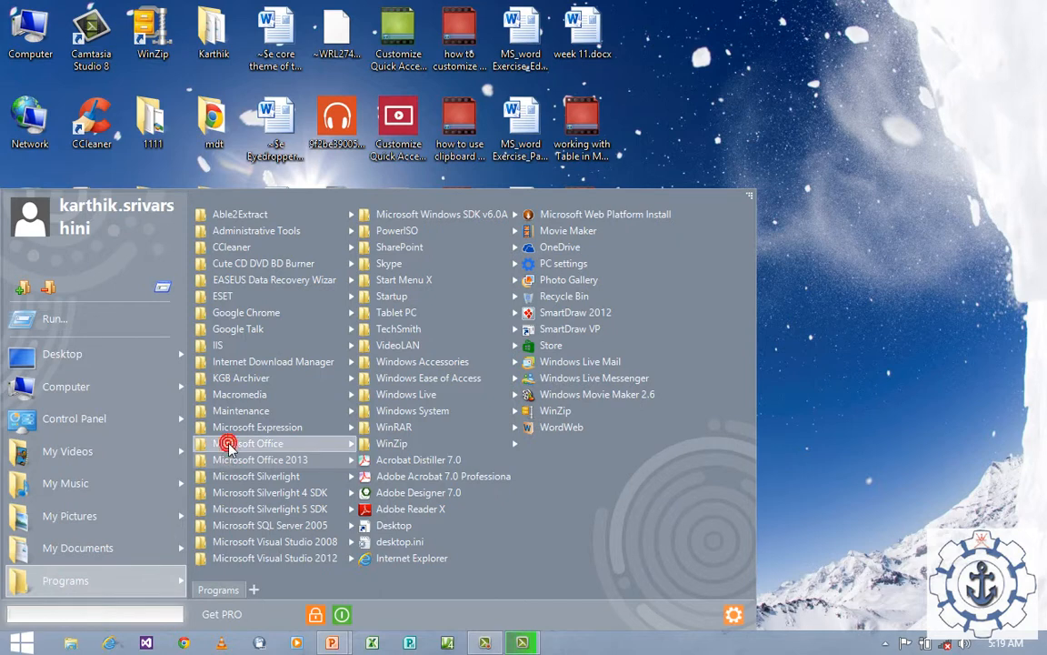
click(333, 442)
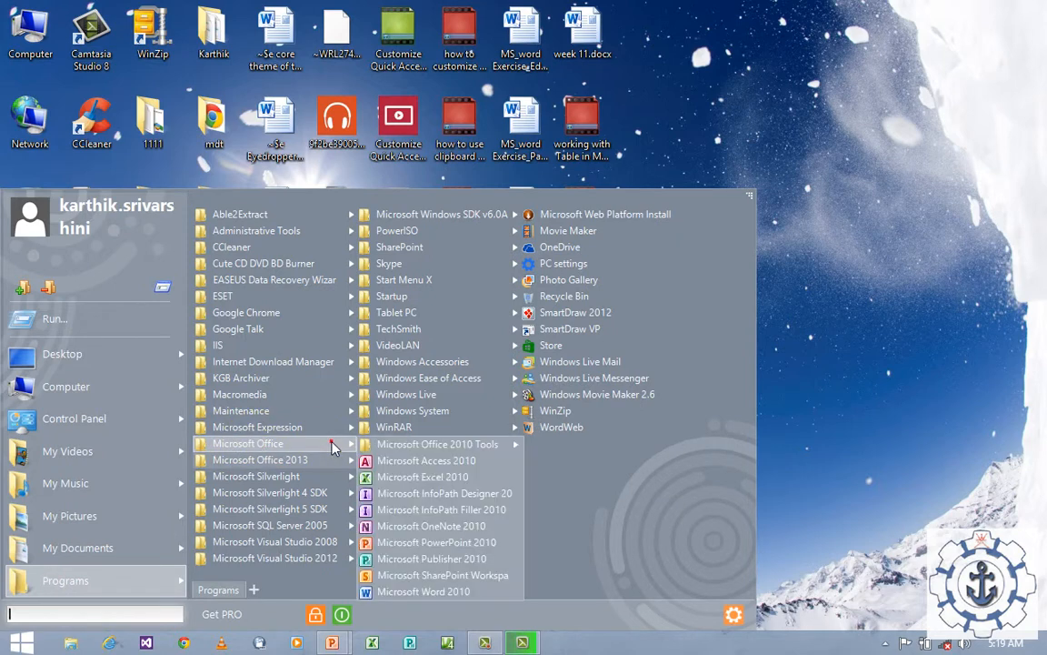
click(410, 461)
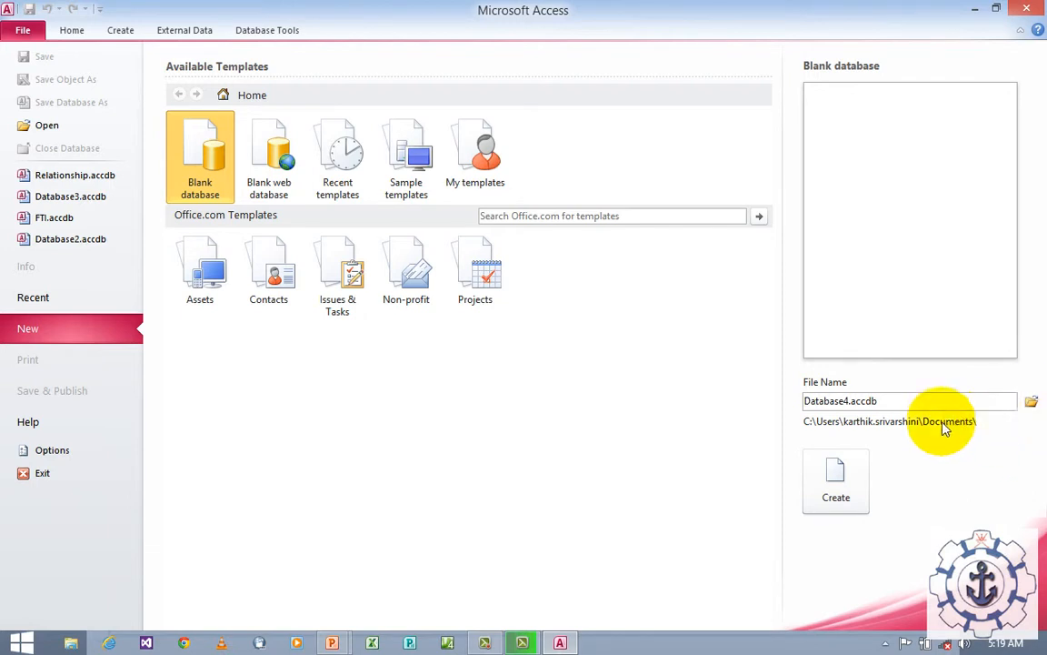
- Browse to the Desktop for the new database's location, create a folder named Example there and open it
click(1031, 402)
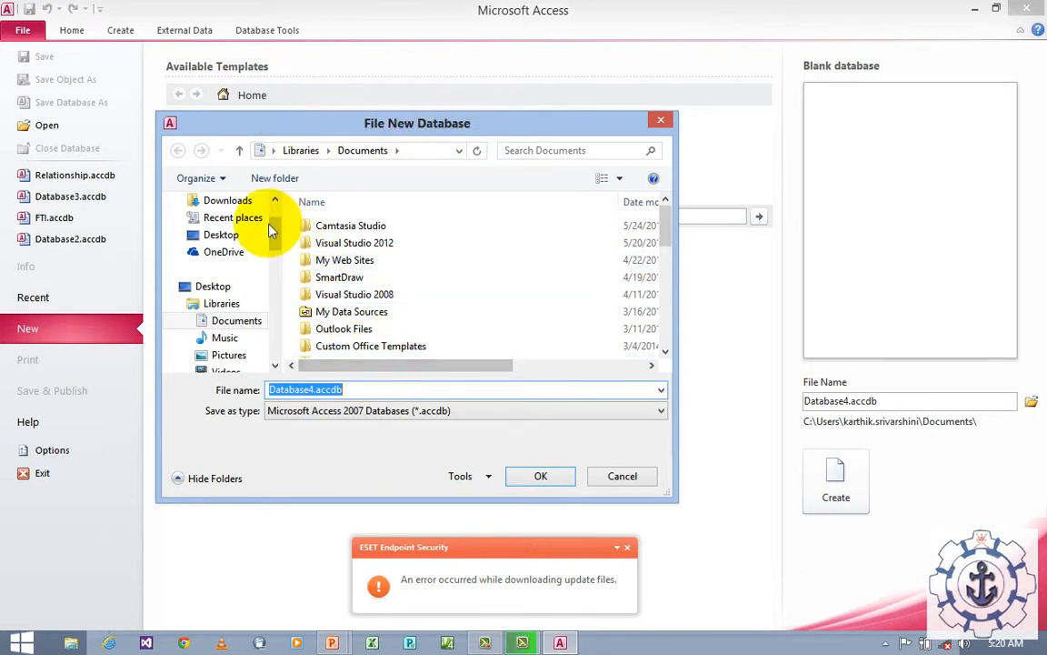
drag(270, 232, 275, 225)
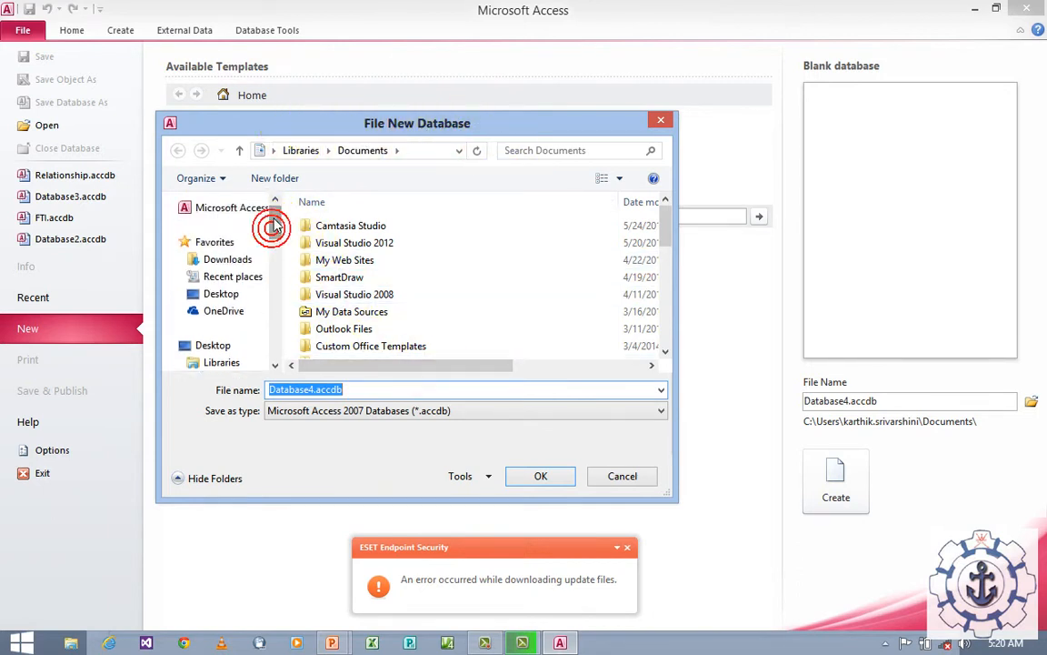
click(211, 345)
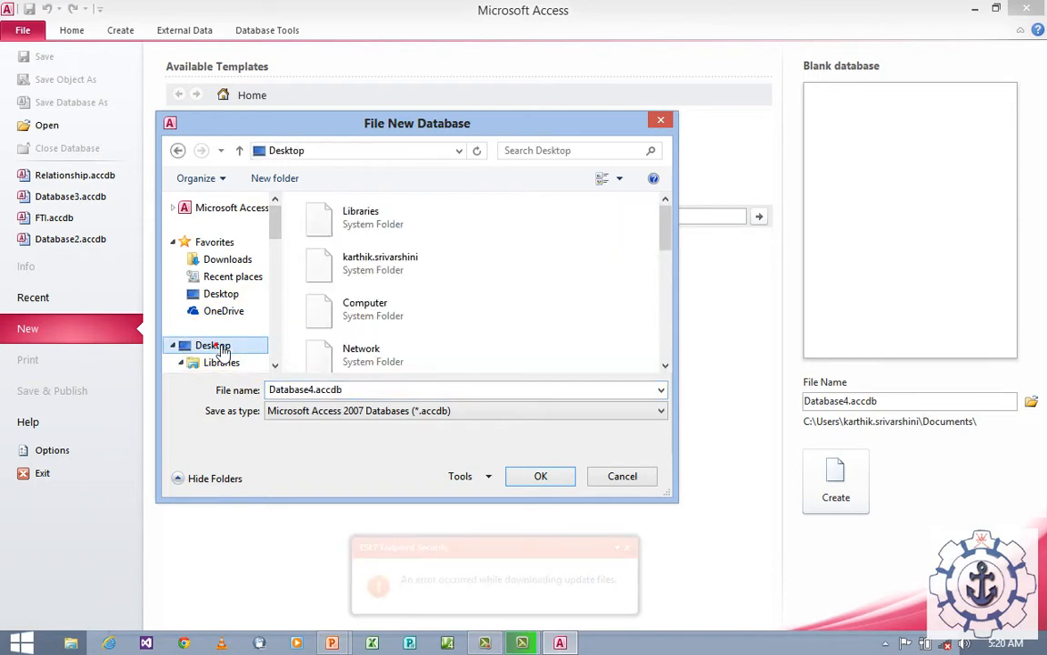
click(285, 185)
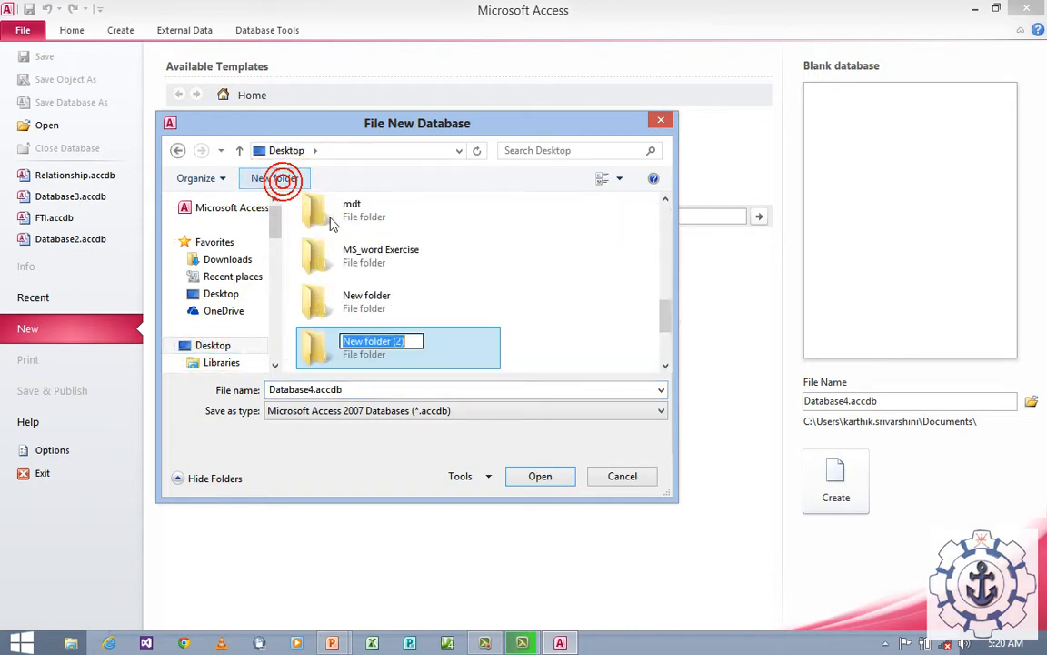
text(Example)
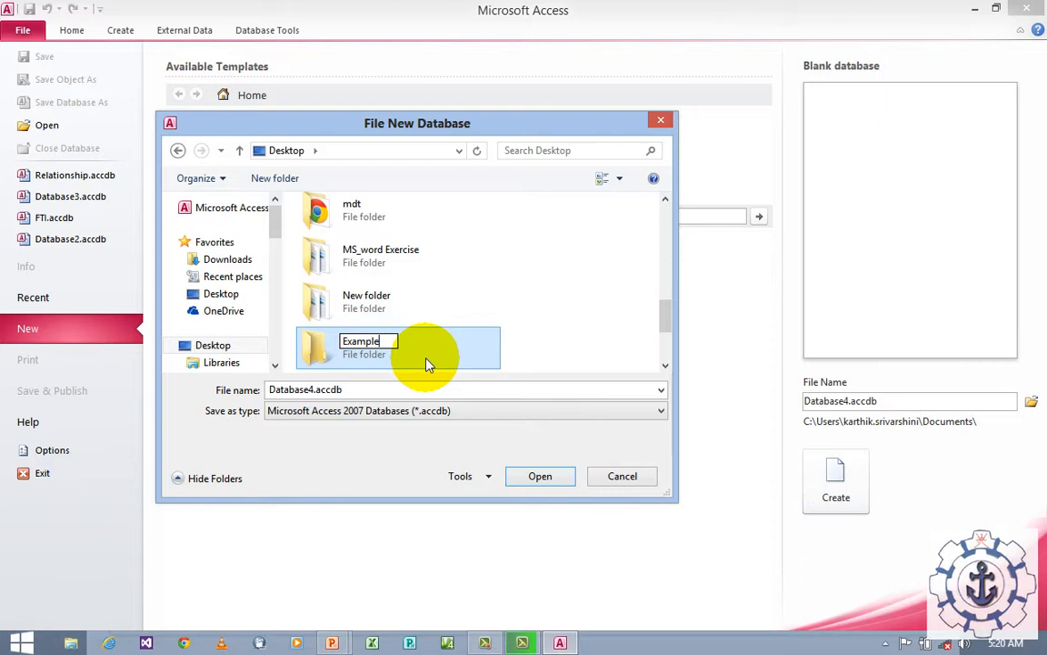
key(Return)
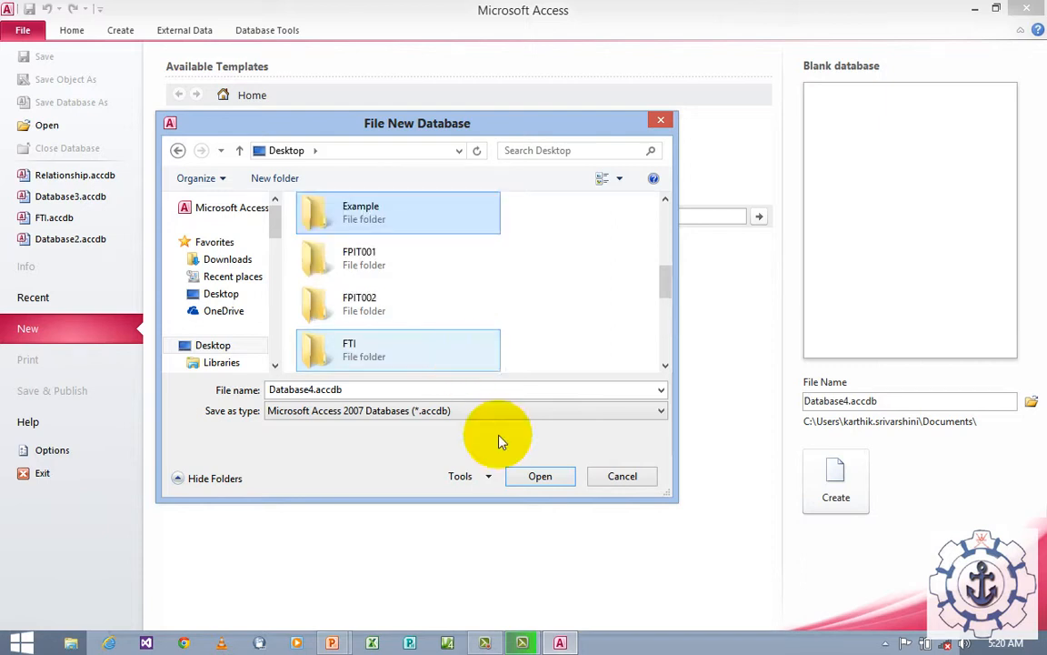
click(540, 478)
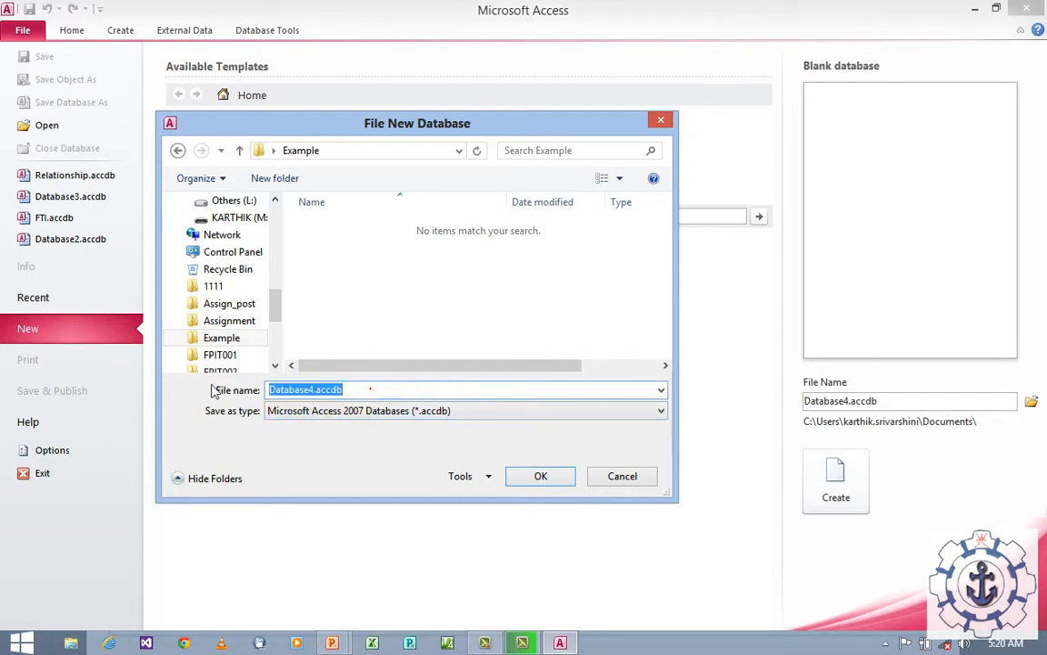
- Name the blank database relationship and create it in the Example folder
text(relationship)
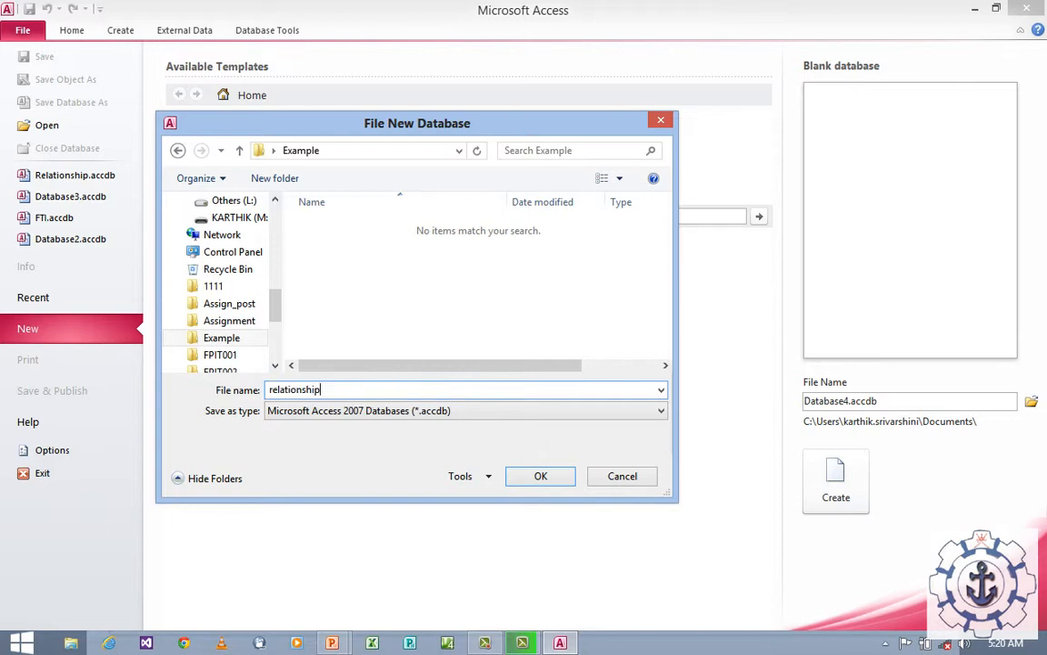
click(540, 480)
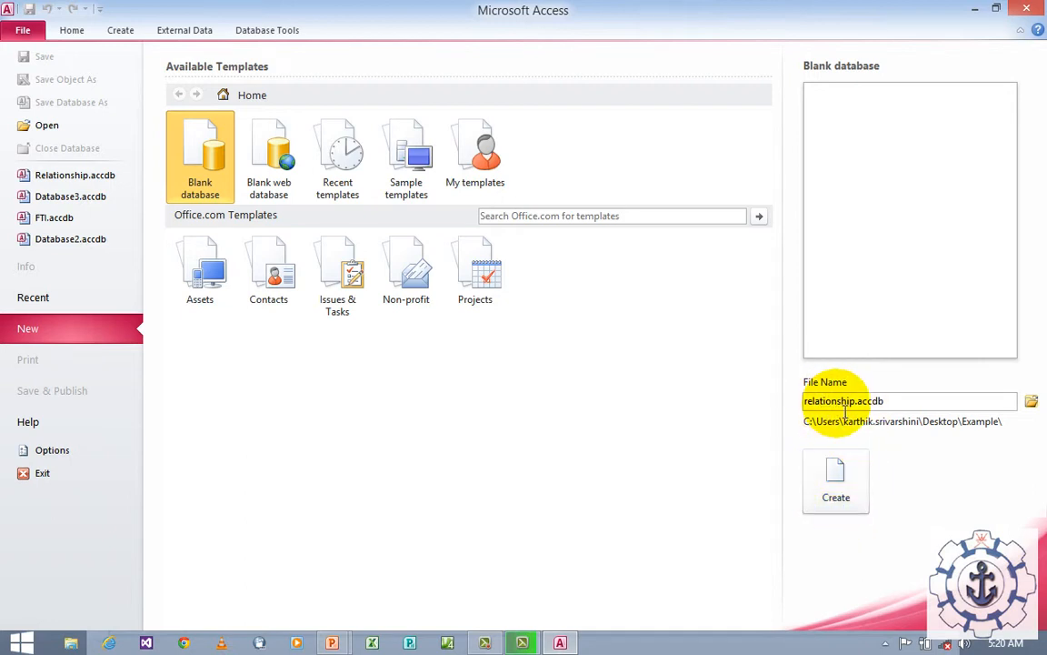
click(843, 496)
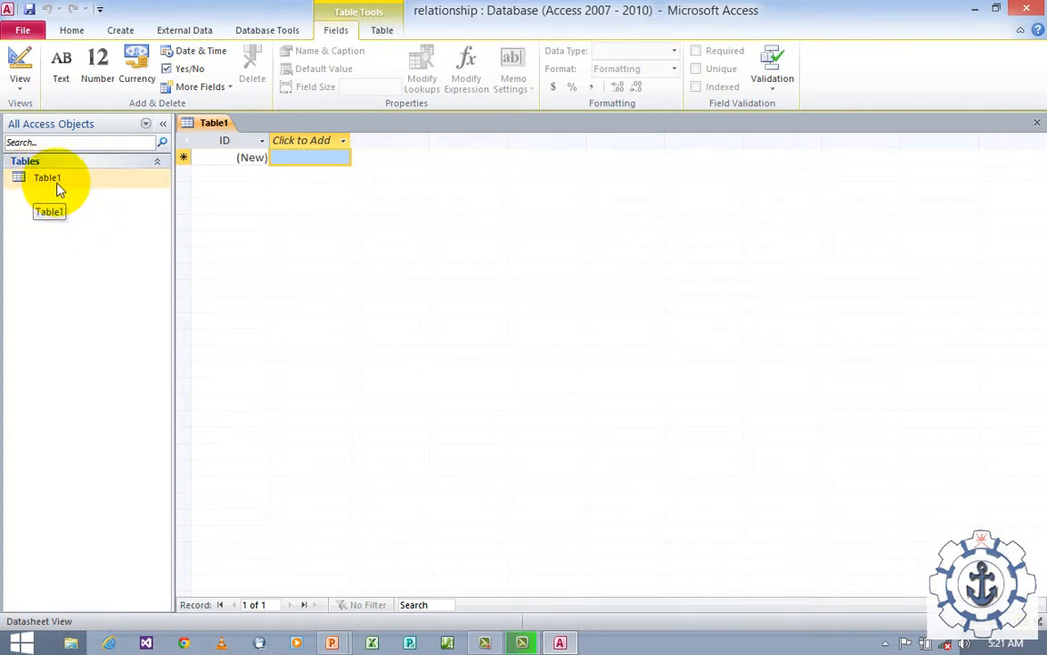
- Switch Table1 to Design View, saving the table under the name Car
click(20, 87)
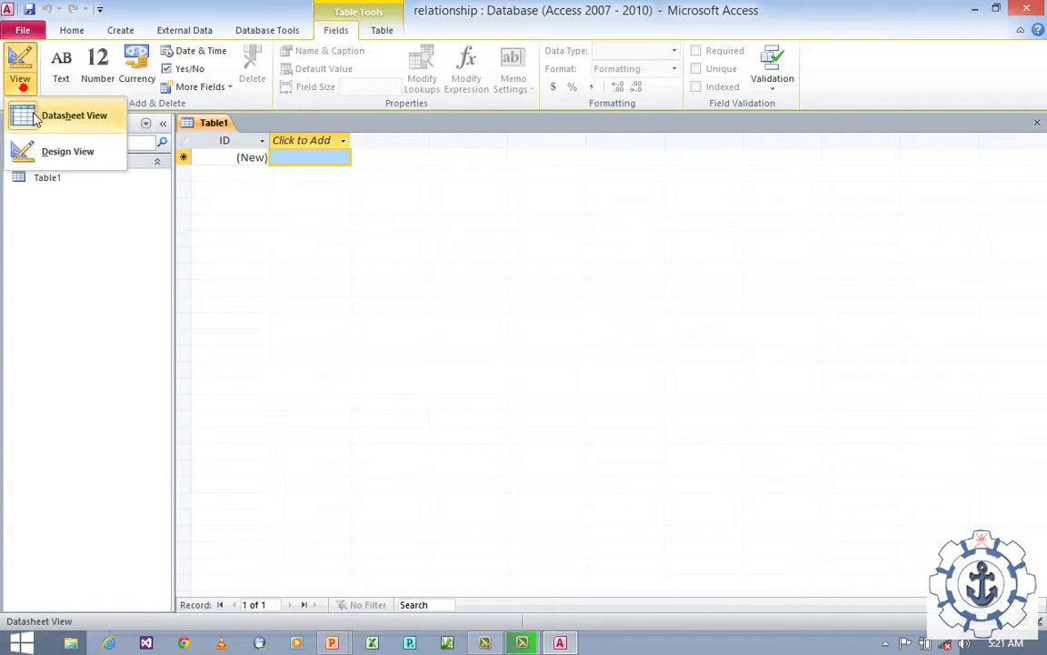
click(32, 116)
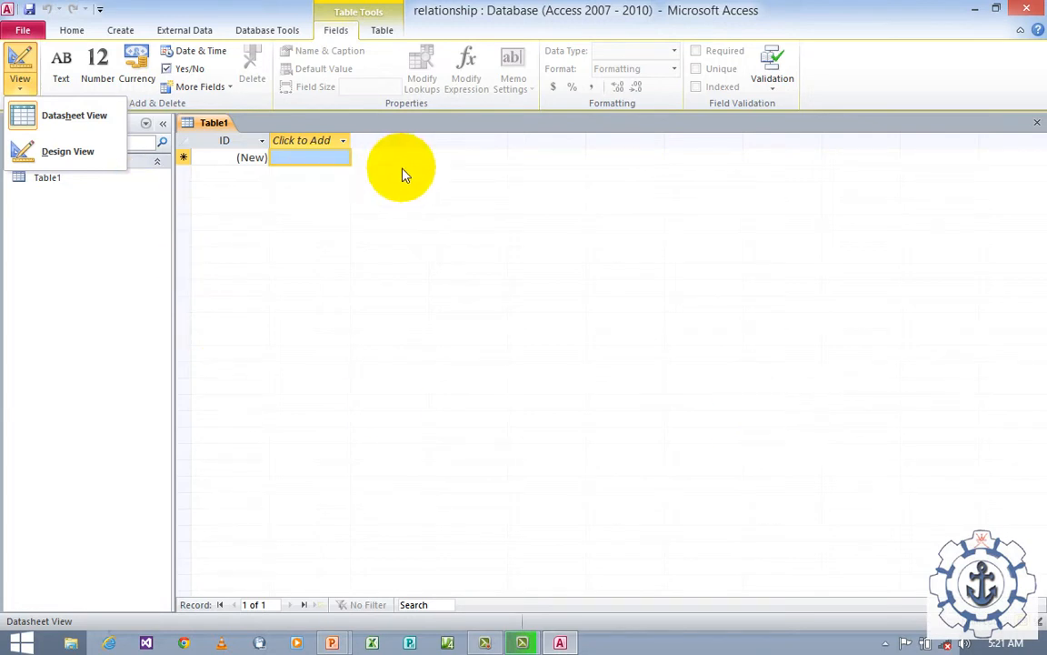
click(62, 156)
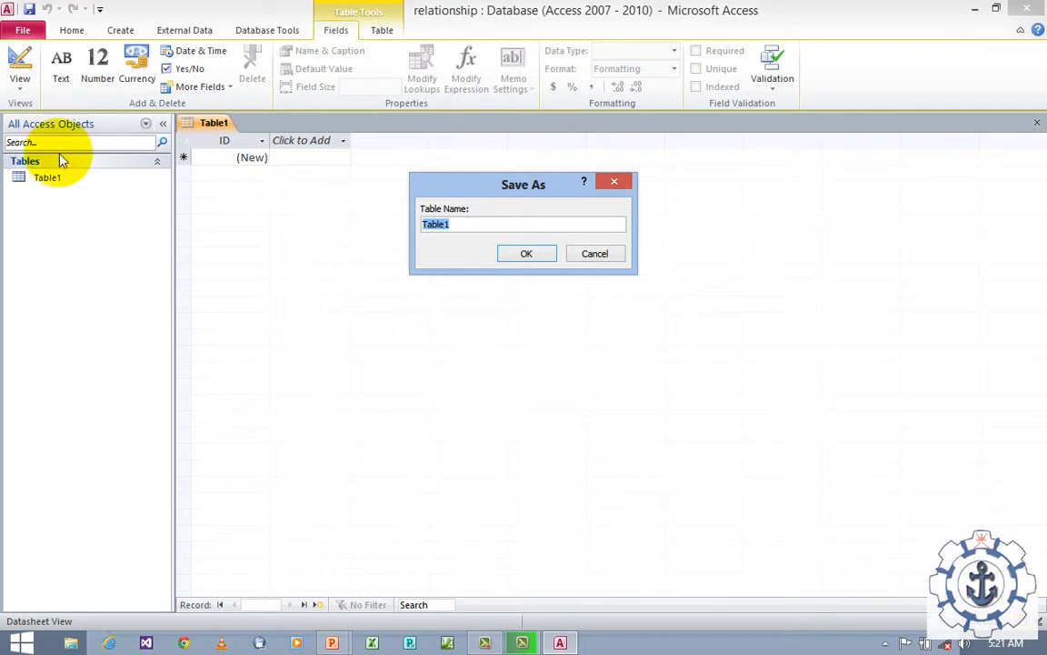
key(BackSpace)
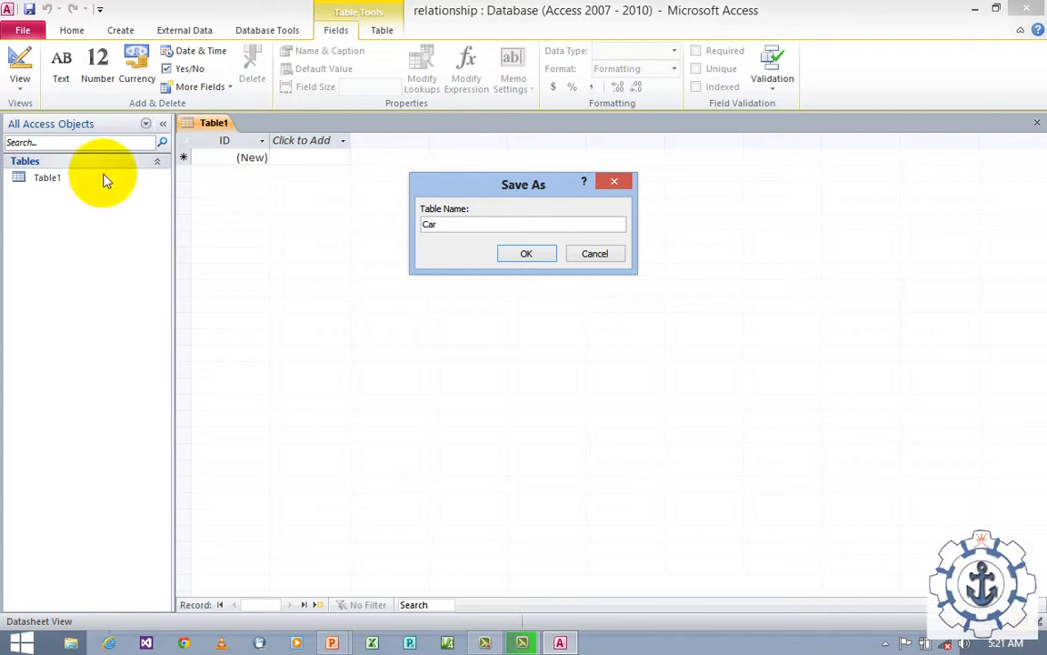
click(541, 258)
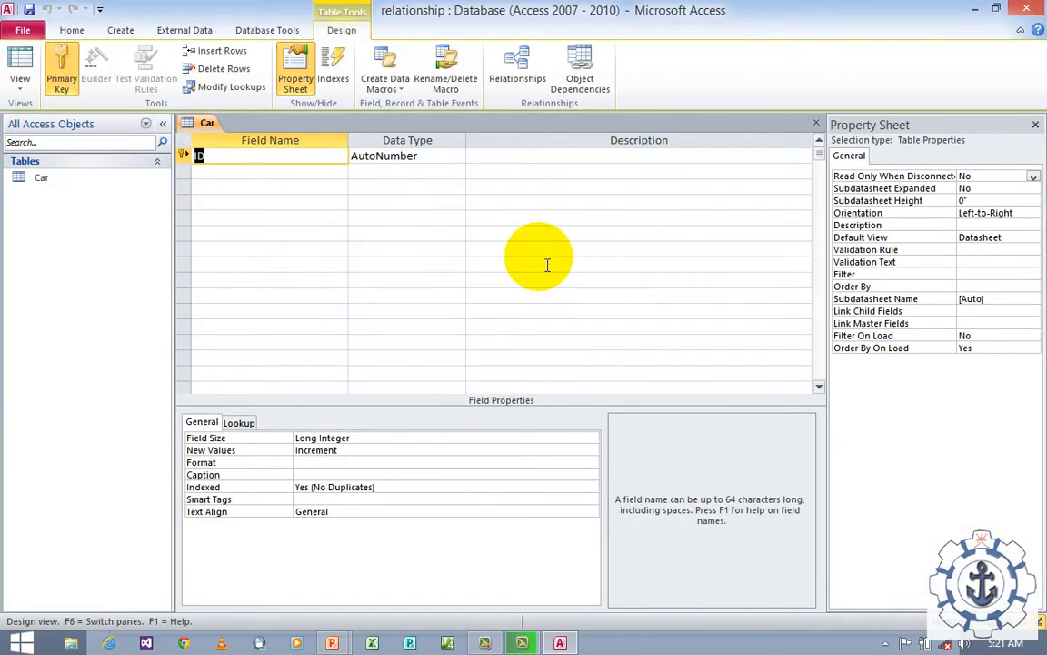
- Rename the Car table's ID primary key field to car_id
click(229, 155)
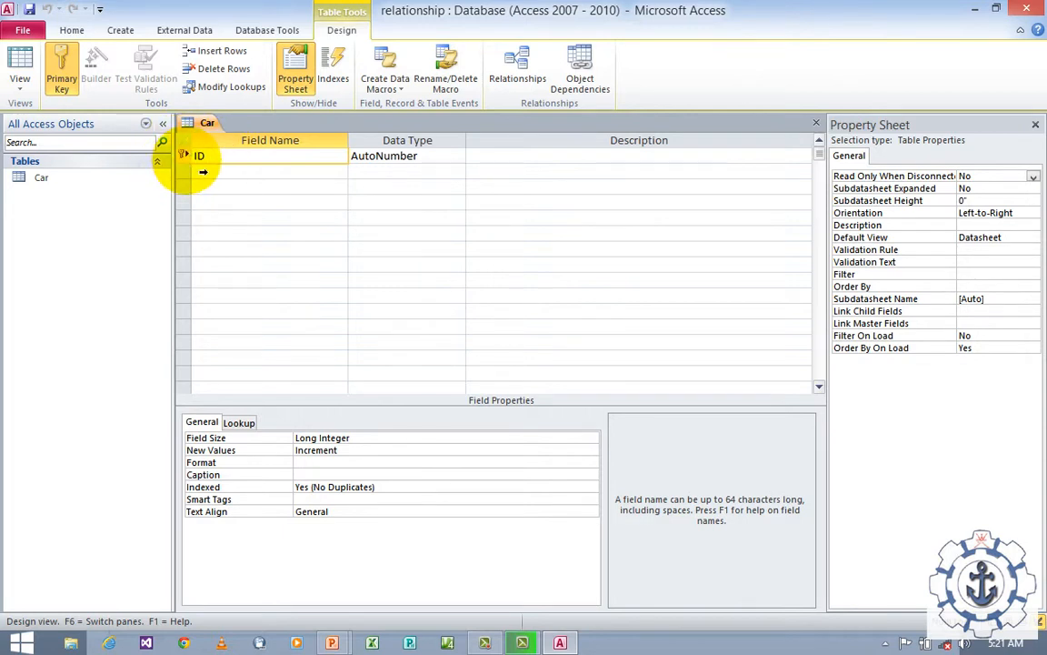
double_click(204, 154)
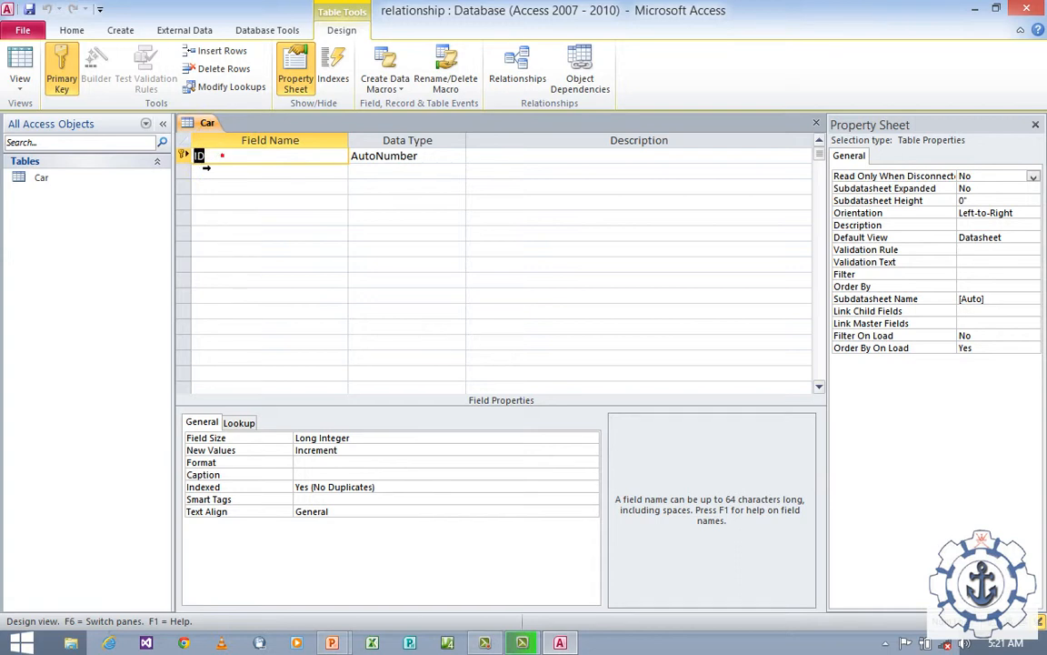
text(Car)
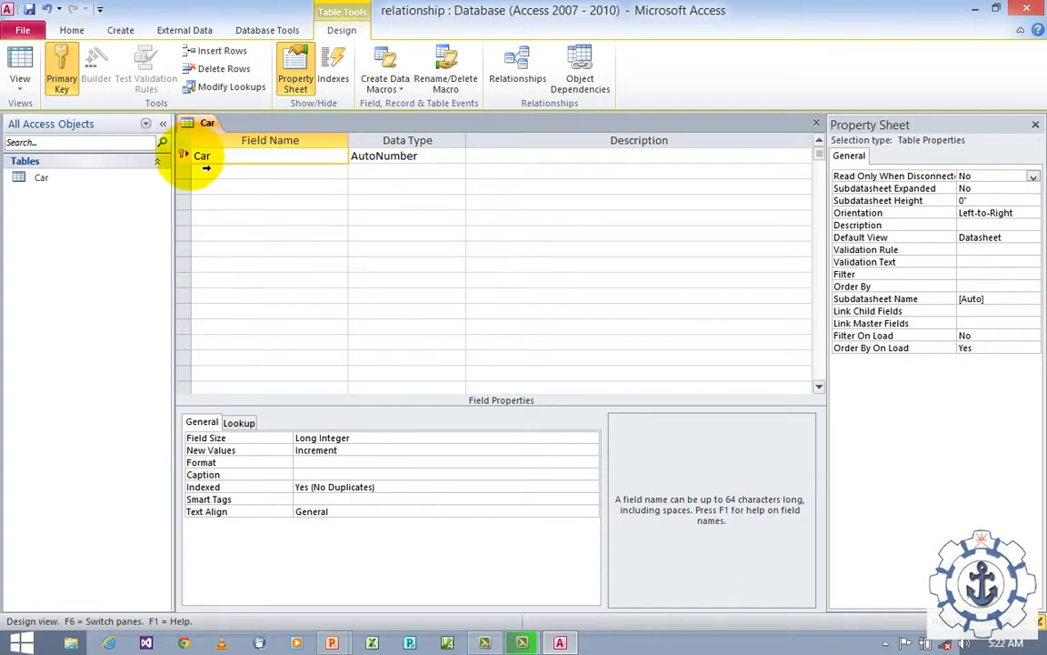
key(BackSpace)
key(BackSpace)
text(car_id)
key(Tab)
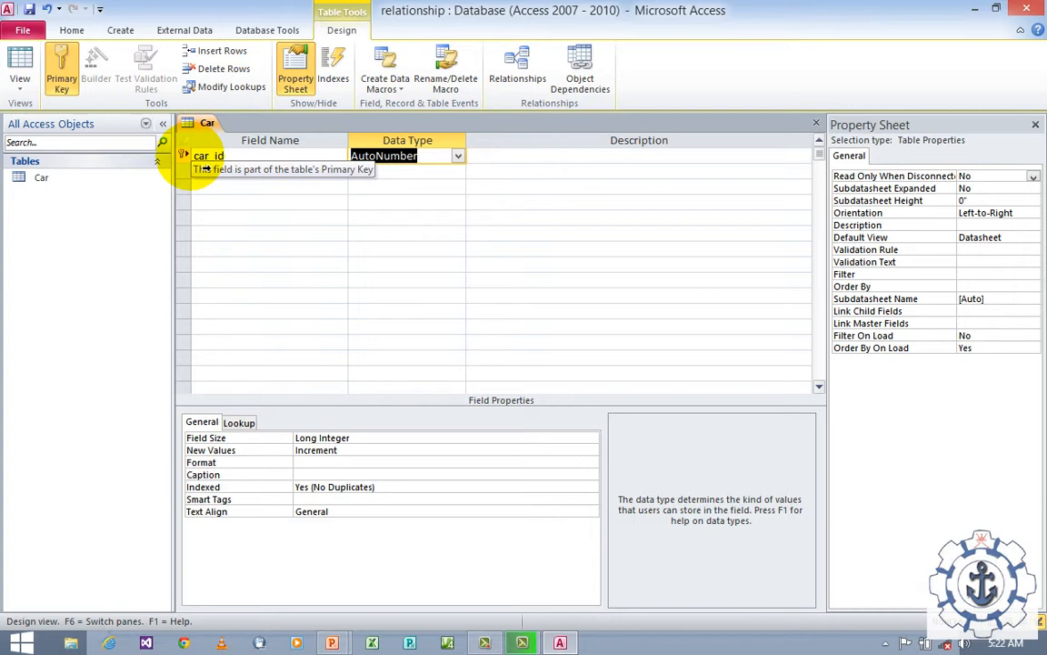
- Set the car_id field's data type to Number and its description to "Car Id"
text(N)
key(Tab)
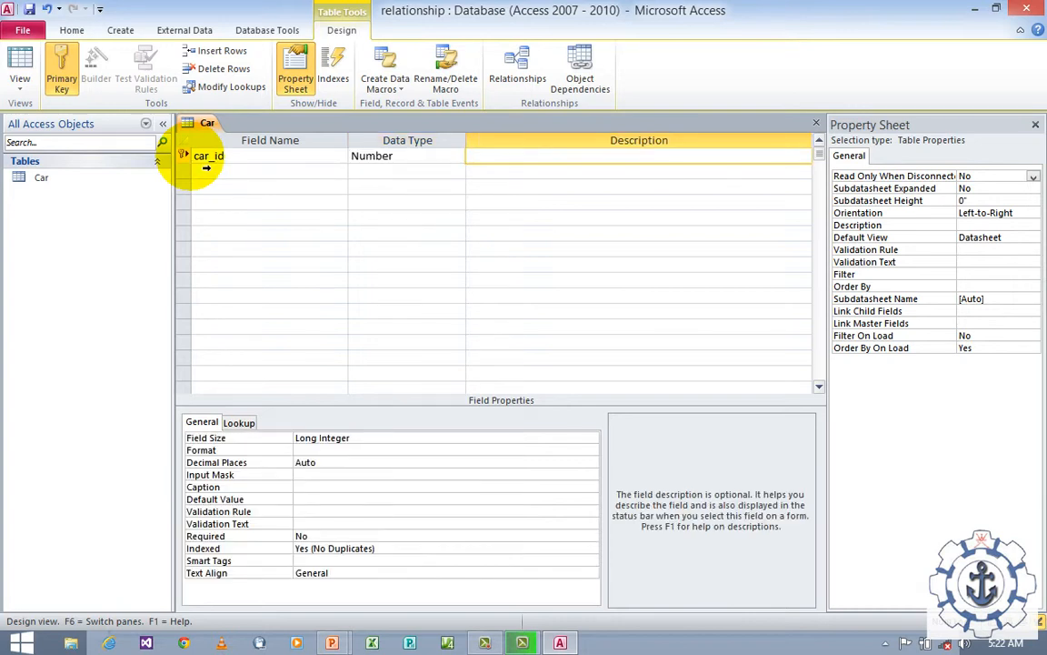
text(Carid)
key(BackSpace)
key(BackSpace)
text(Id)
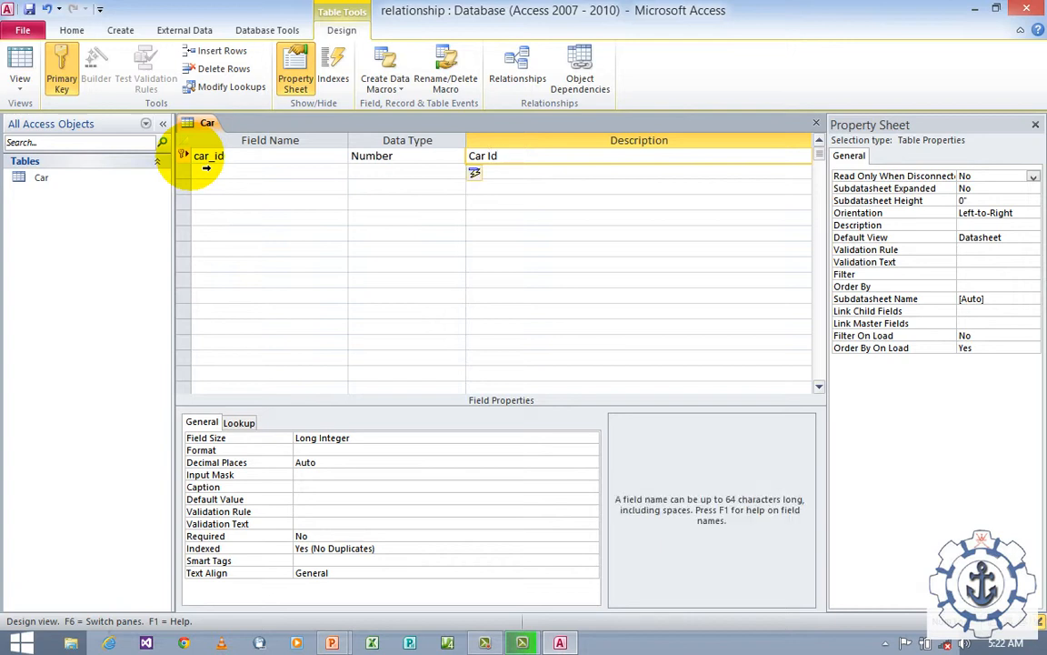
- Add a second field named car_name with the Text data type and the description "car Name"
click(206, 170)
text(ca)
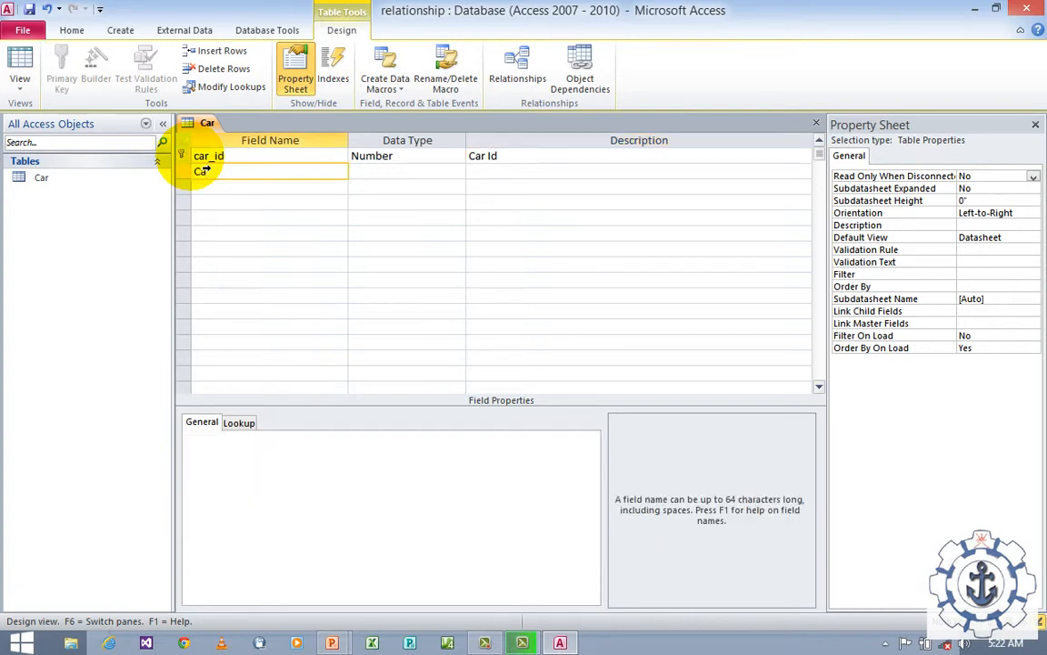
key(BackSpace)
key(BackSpace)
text(ca)
text(_name)
key(Tab)
key(Tab)
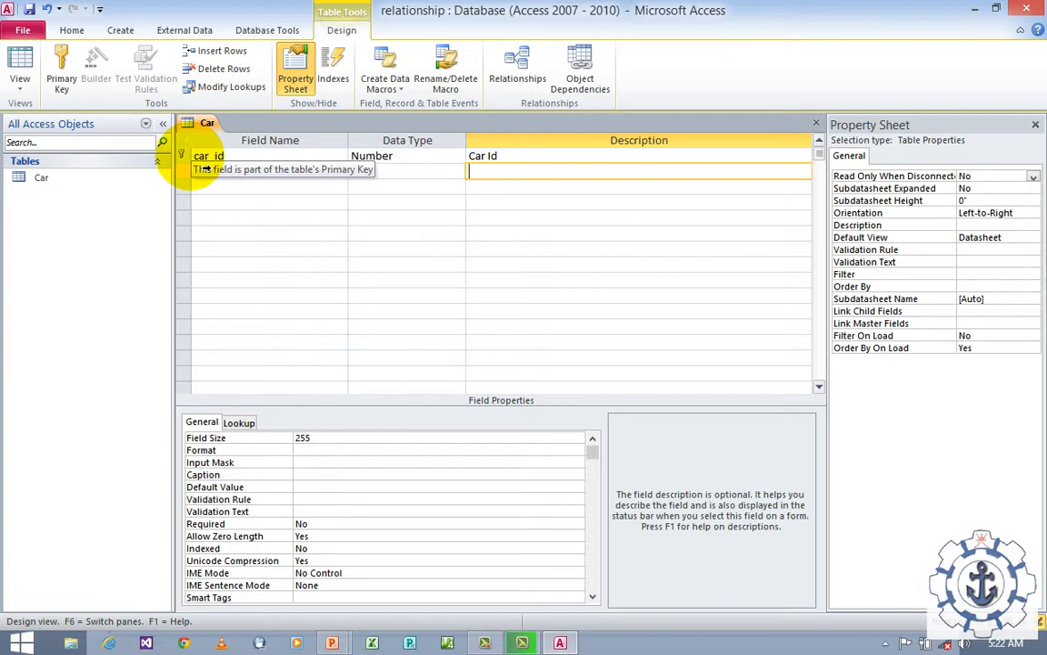
text(car Name)
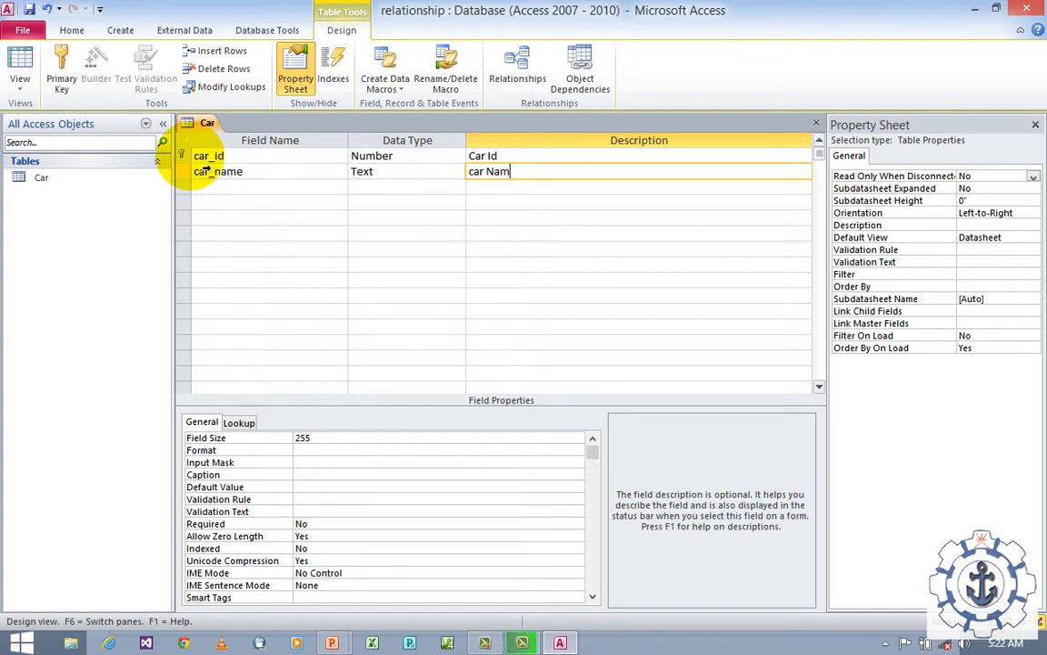
- Save and close the Car table design, and reopen the table in Datasheet View
click(29, 10)
click(816, 125)
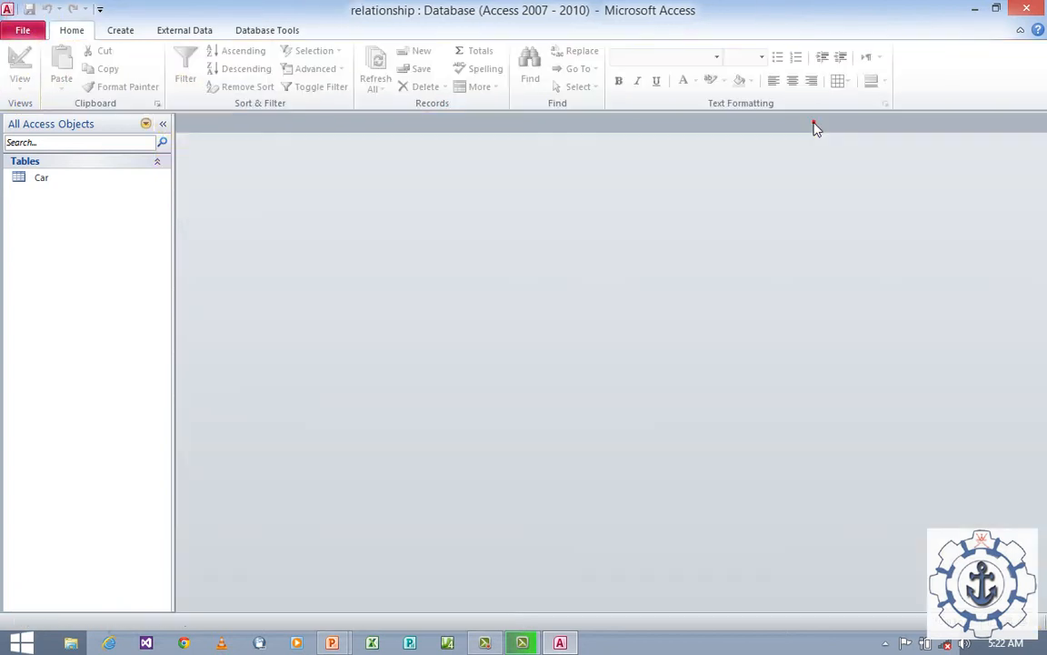
click(37, 185)
double_click(40, 186)
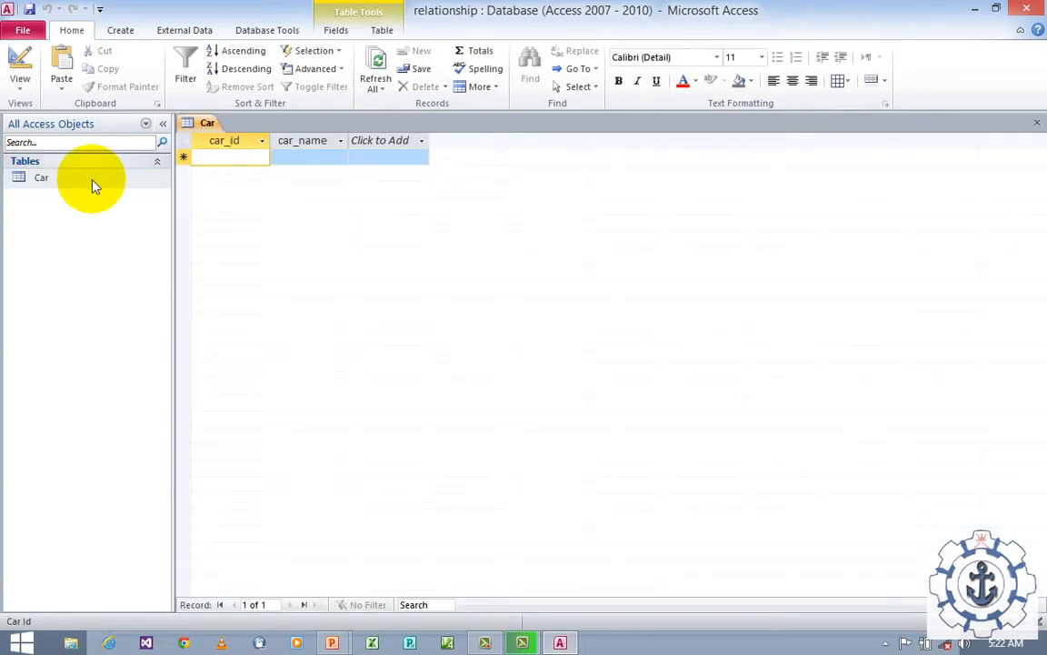
click(86, 180)
- Enter two records in the Car table: car_id 1 with car_name KIA, and car_id 2 with car_name BMW
click(204, 167)
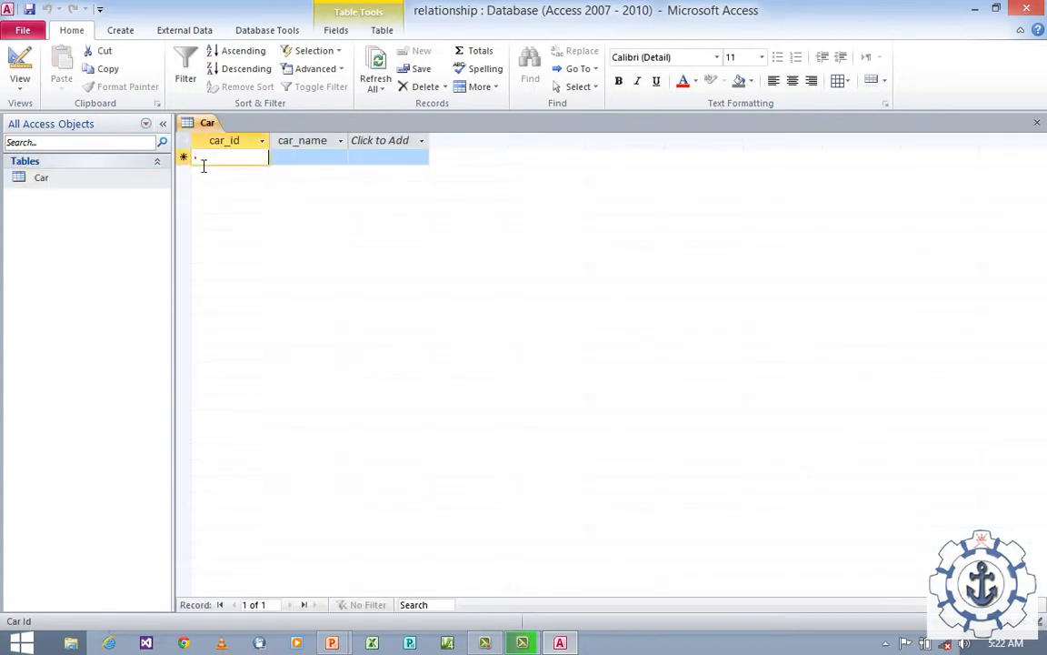
text(1)
click(337, 156)
text(KIA)
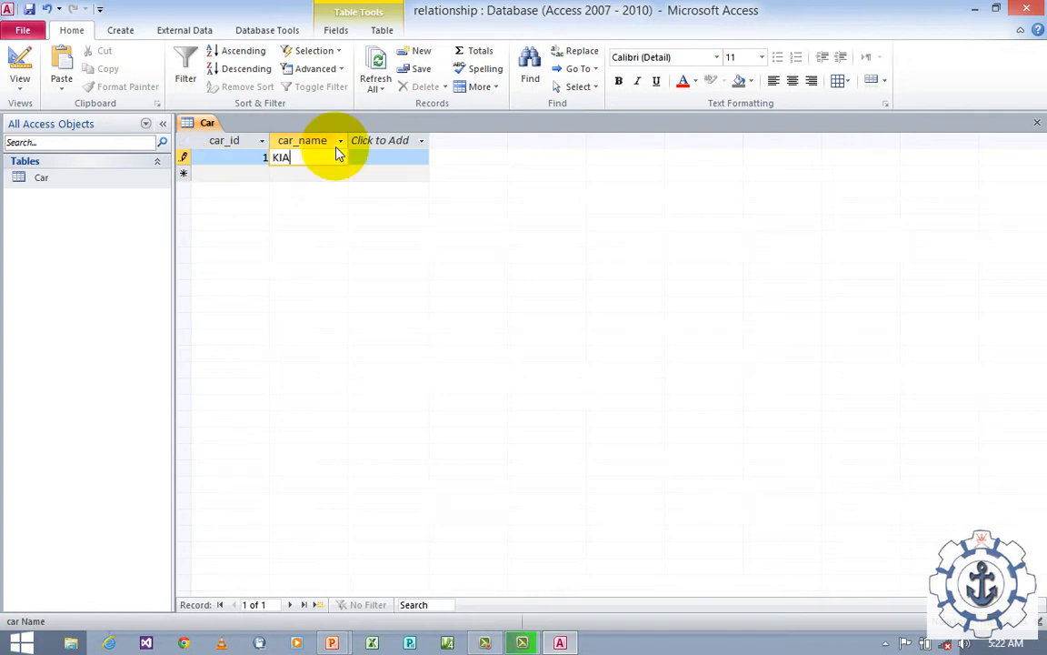
key(Tab)
text(2)
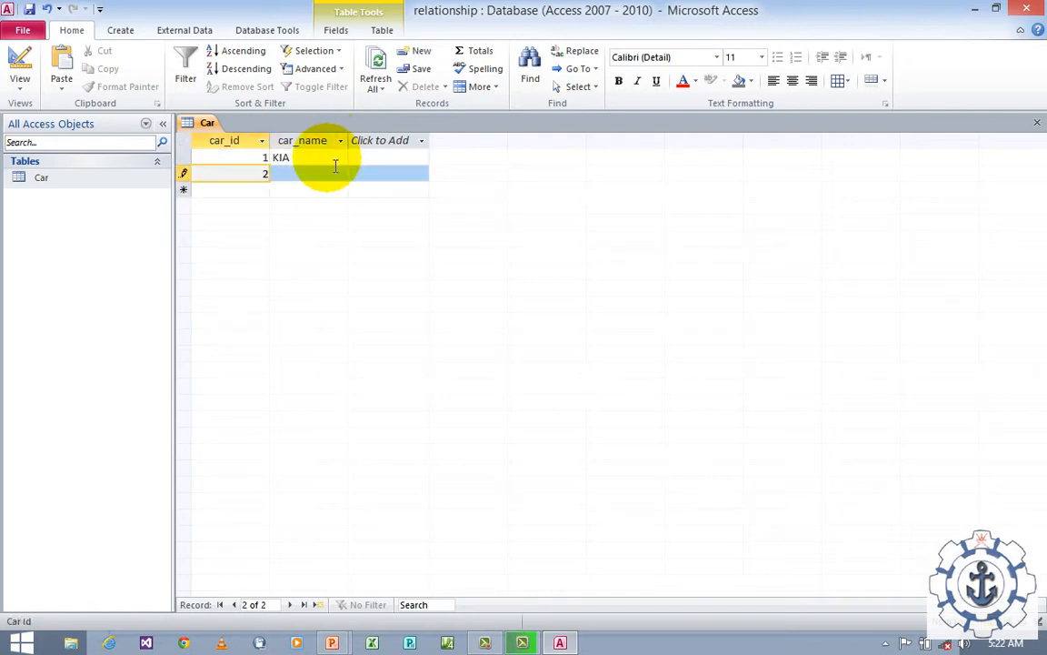
key(Tab)
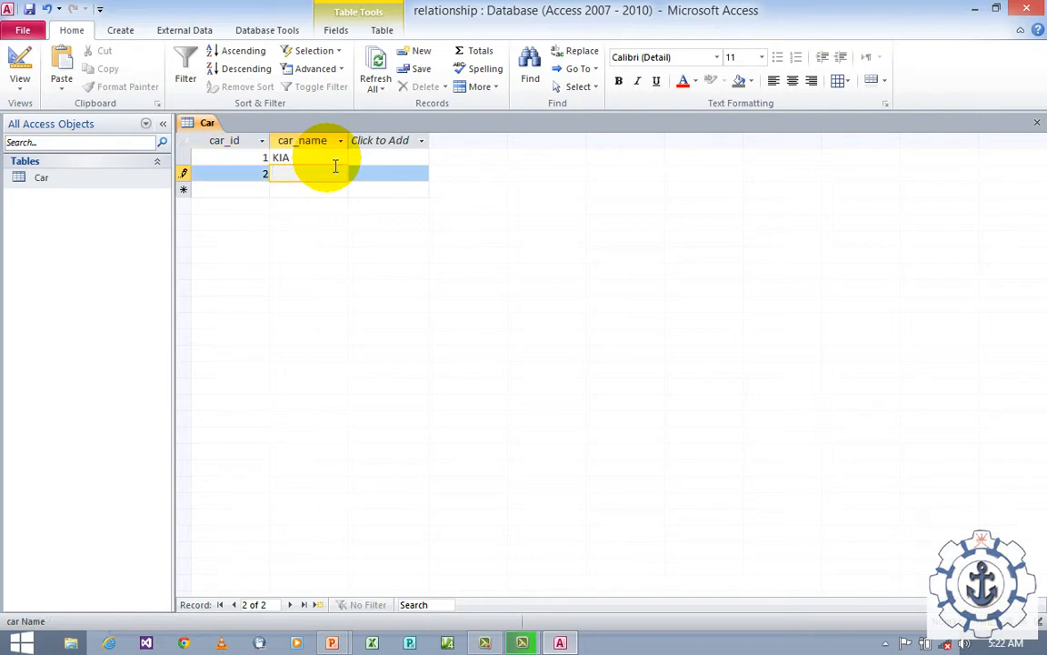
text(BMW)
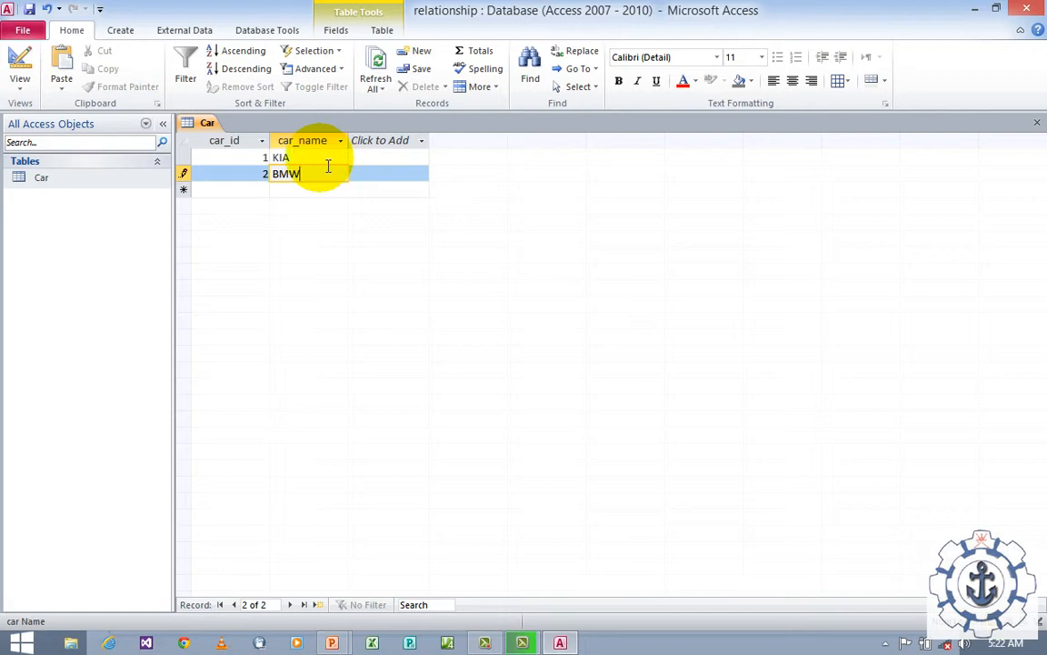
- Add a third record to the Car table with car_id 3 and car_name Hundai, and close the table
key(Tab)
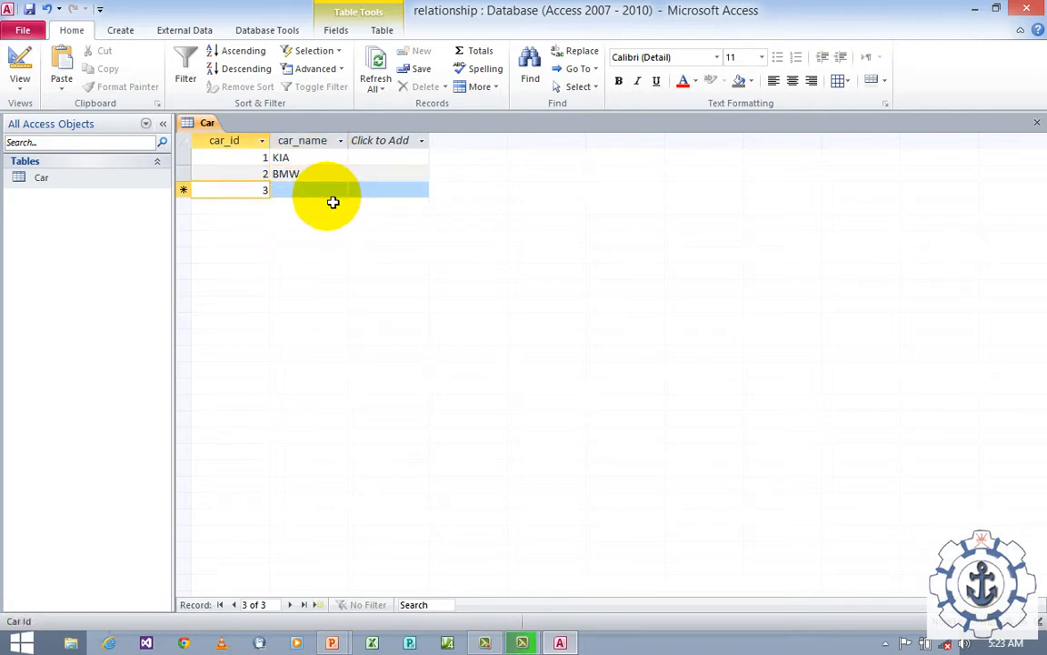
text(3)
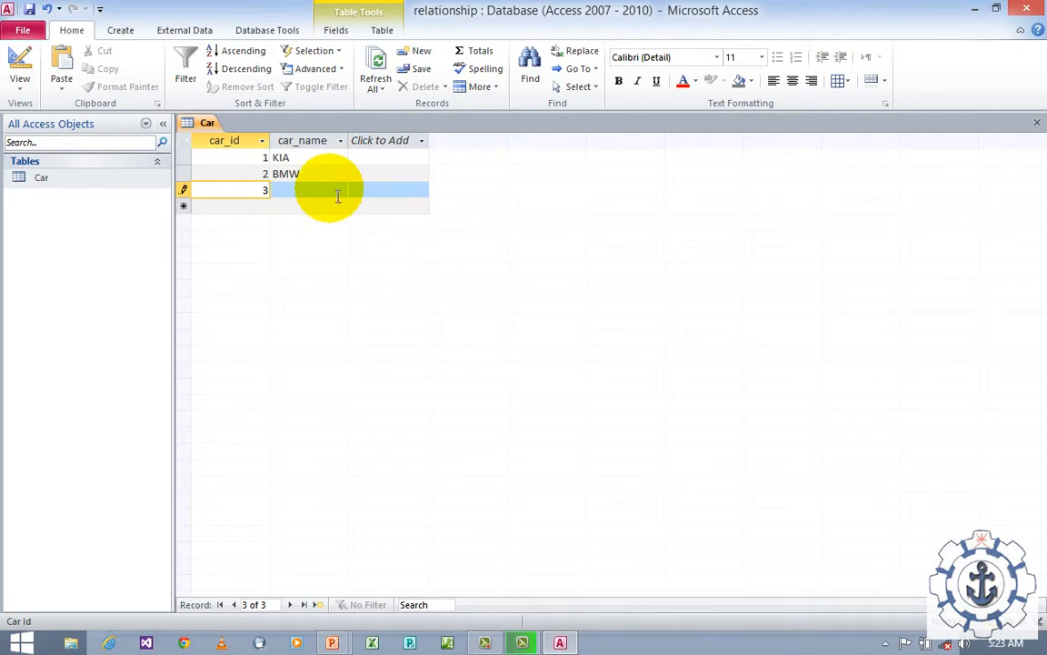
click(337, 190)
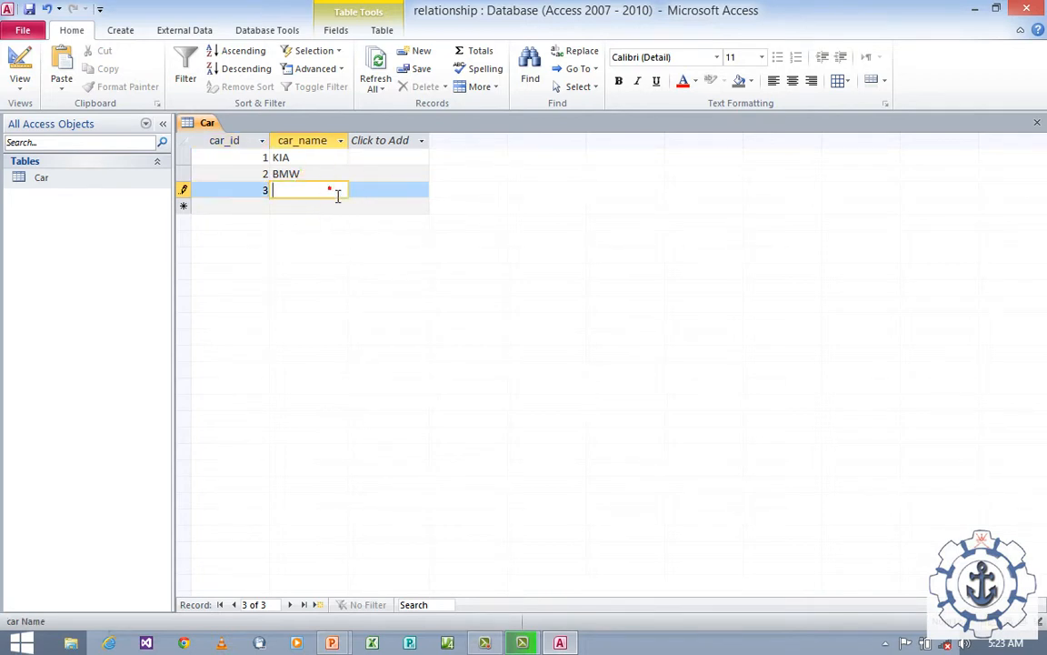
text(Hundai)
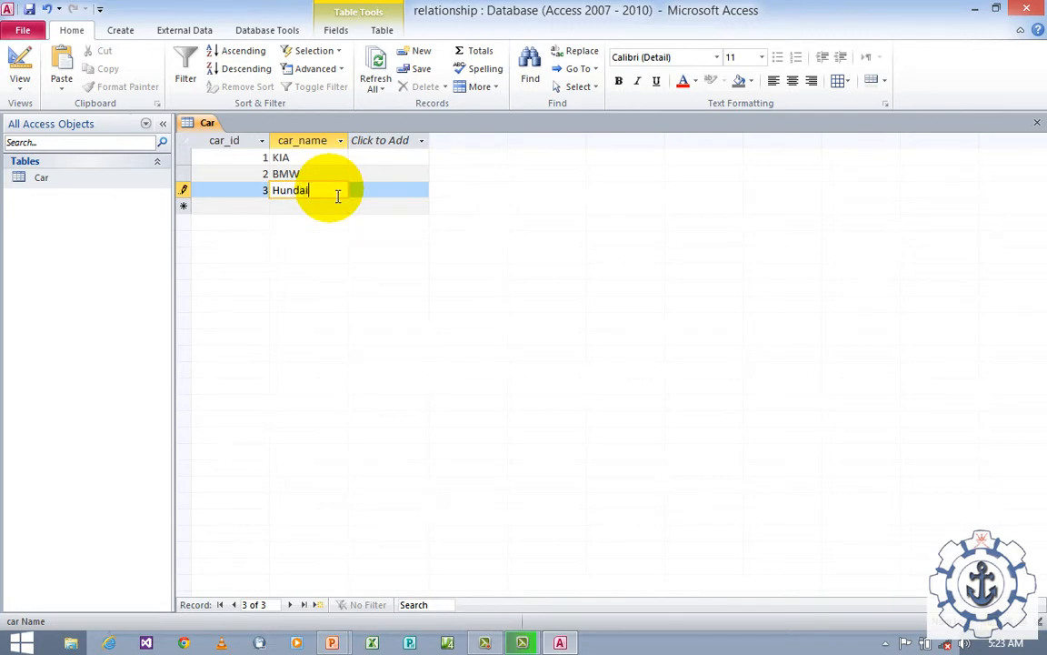
key(Return)
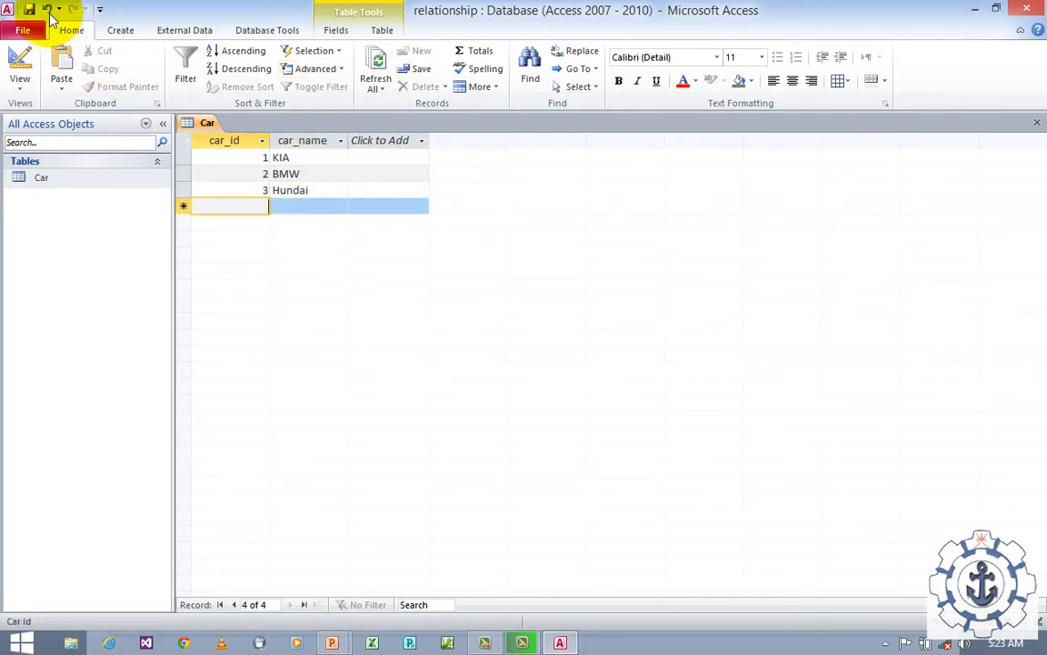
click(1037, 122)
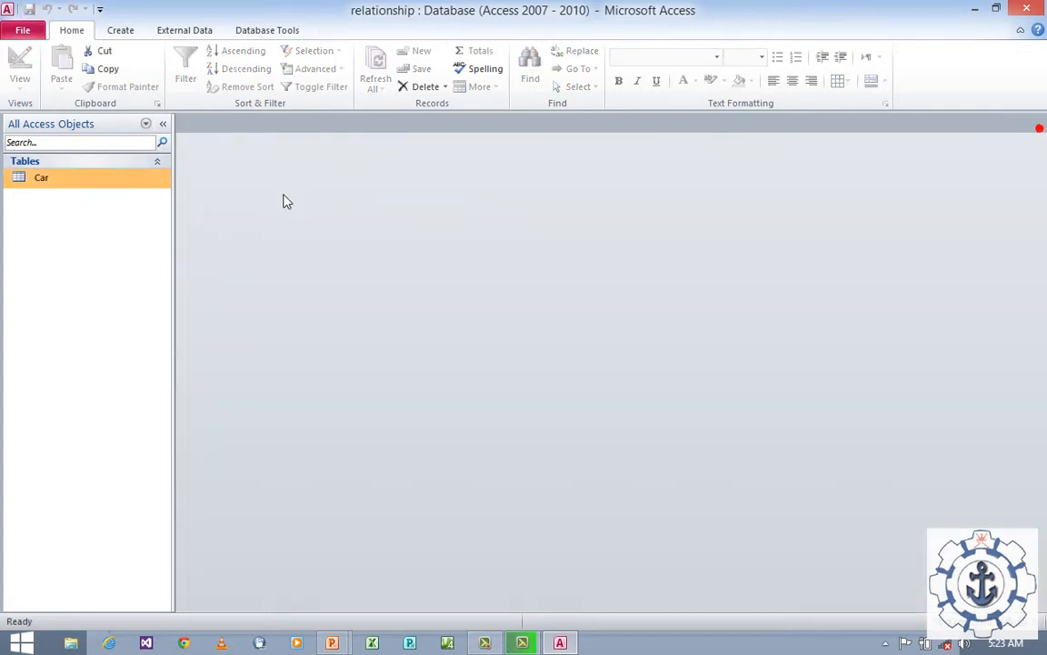
- Create a new table, save it as Car_Price, and open it in Design View
click(139, 222)
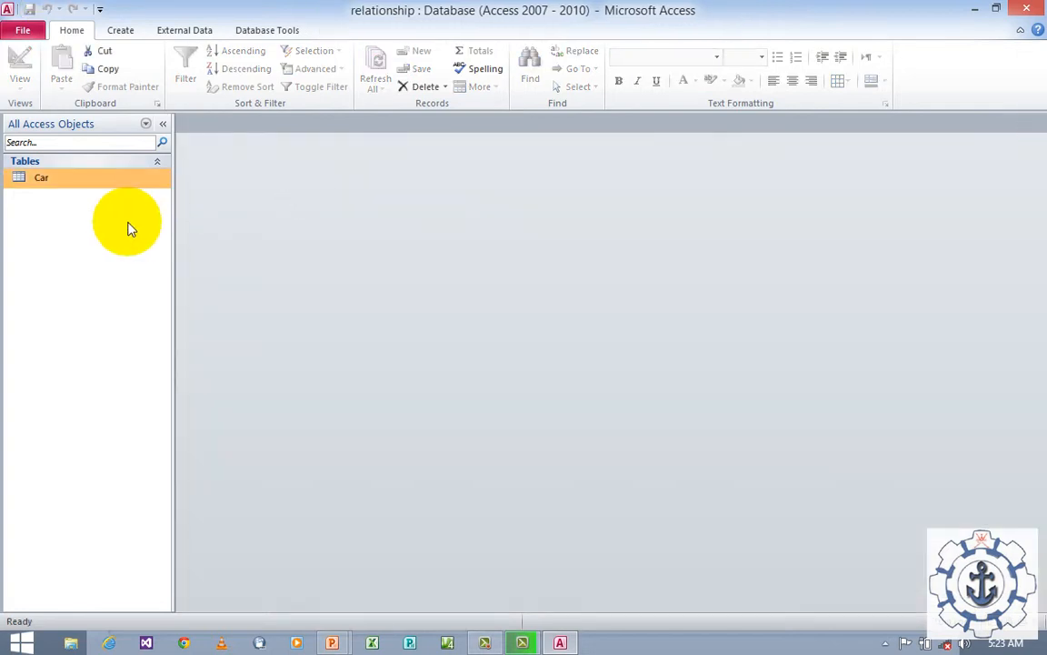
click(119, 32)
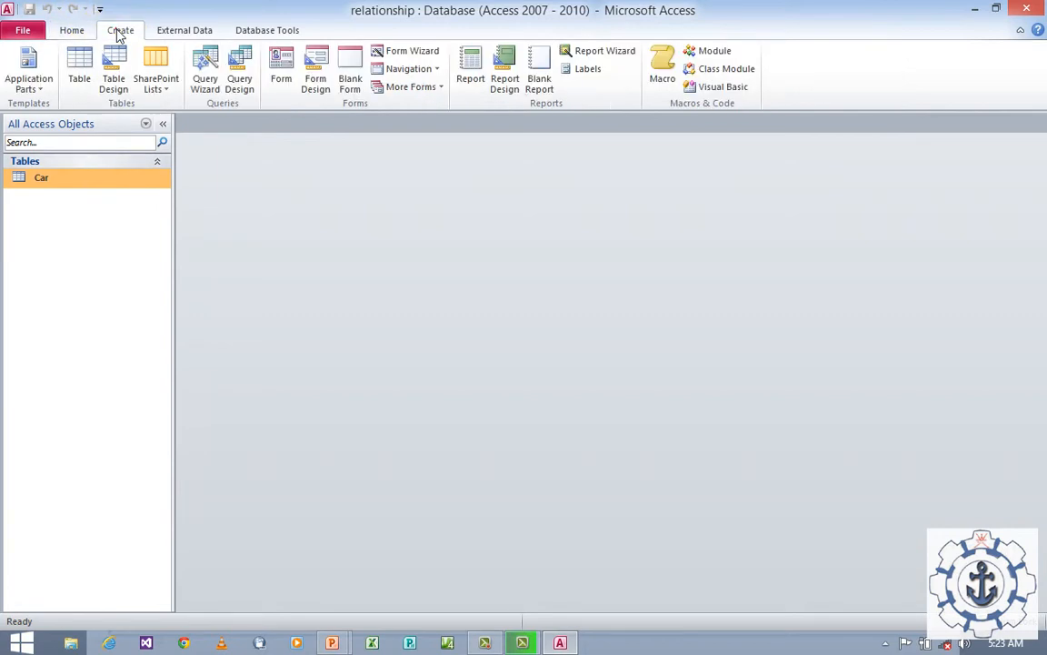
click(80, 73)
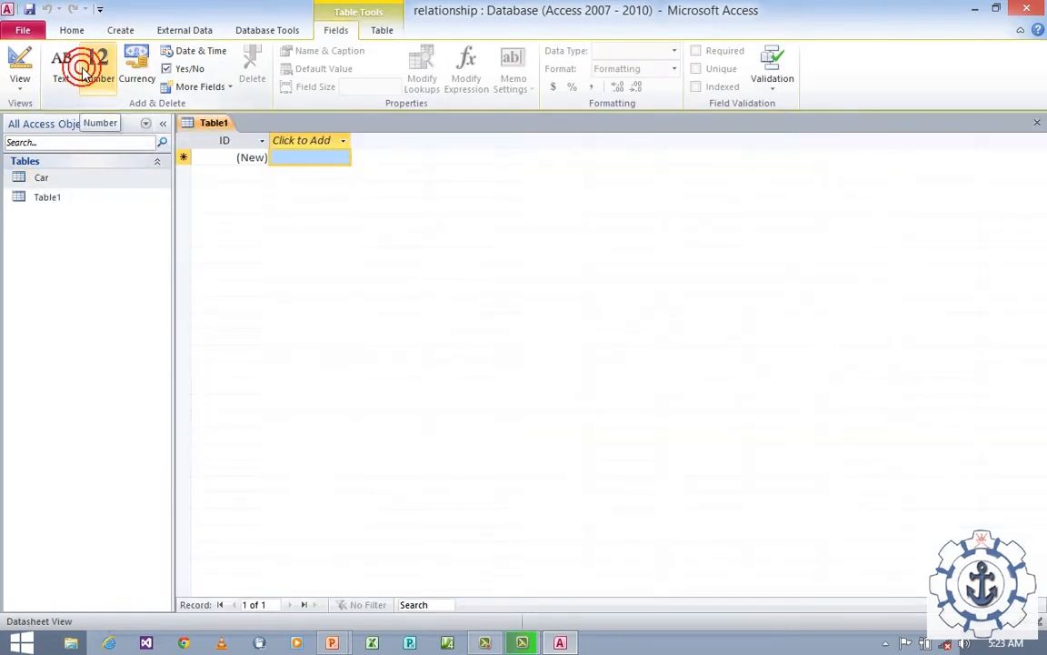
click(76, 199)
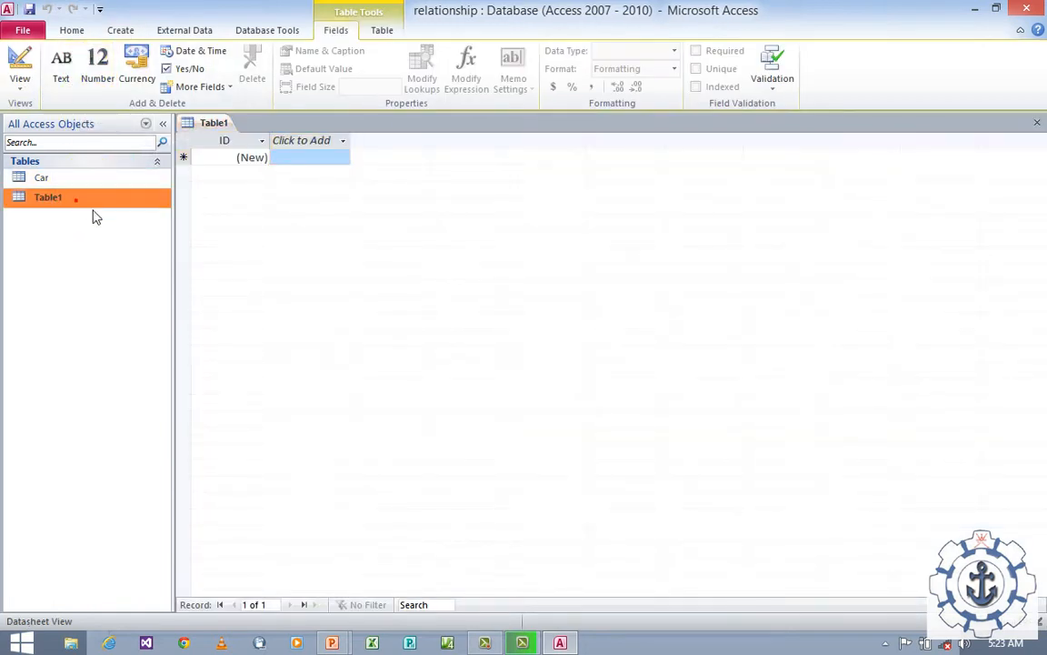
click(15, 84)
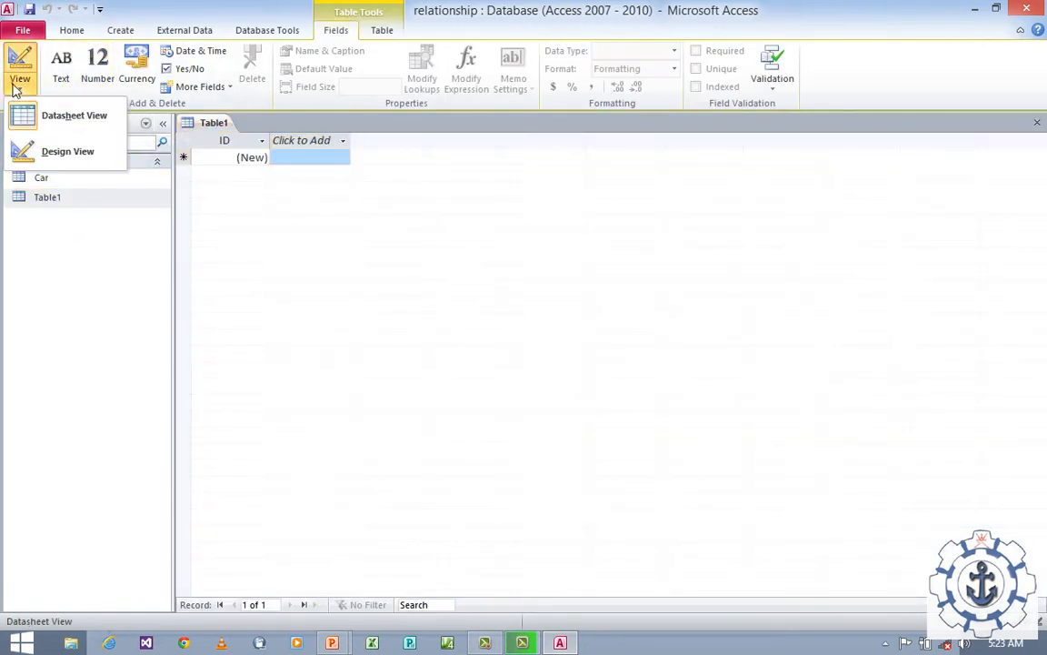
click(60, 156)
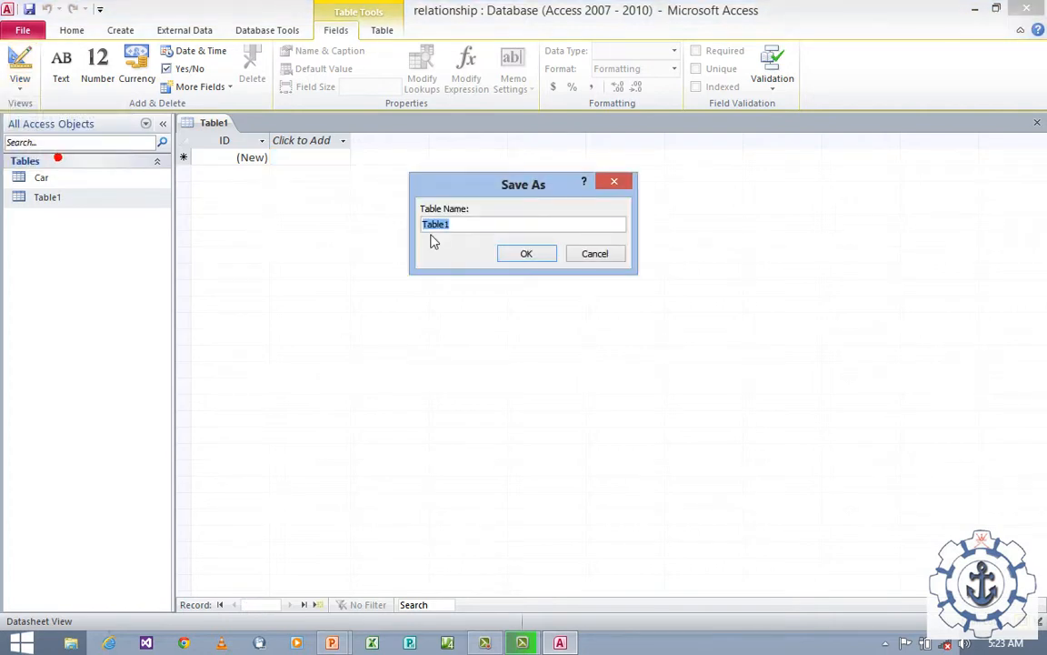
text(Car_Price)
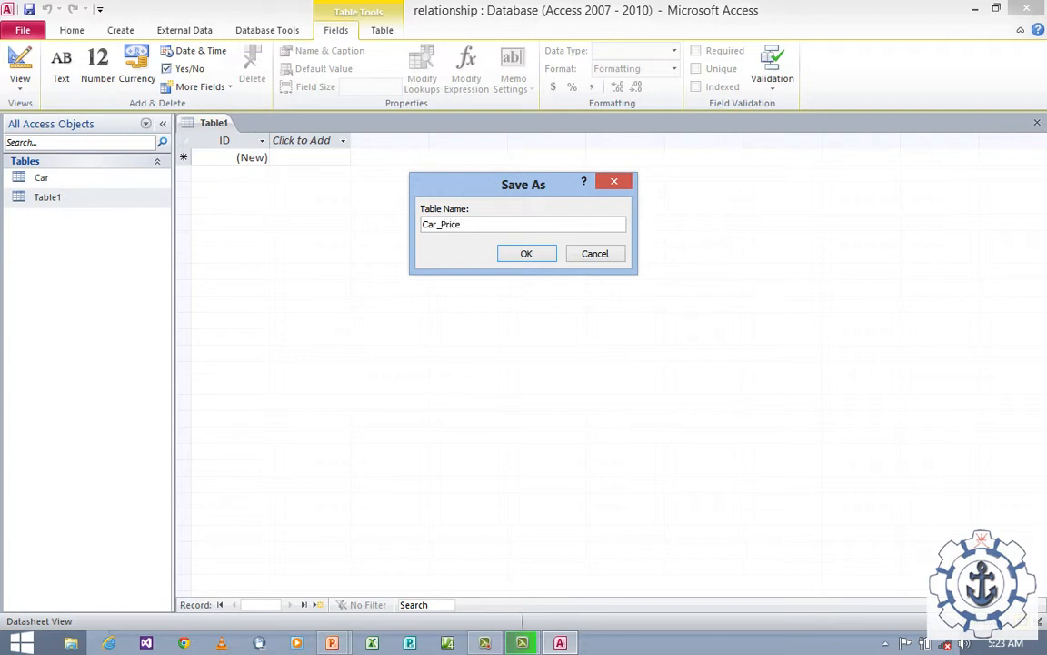
click(506, 256)
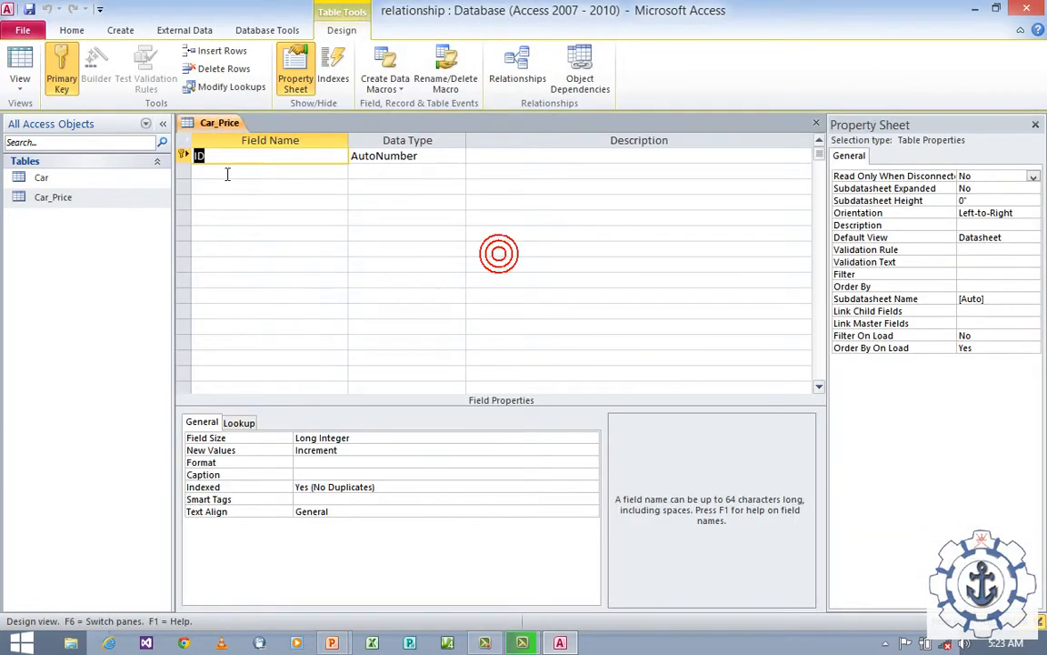
- Rename the Car_Price table's ID field to car_id and set its data type to Number
text(car)
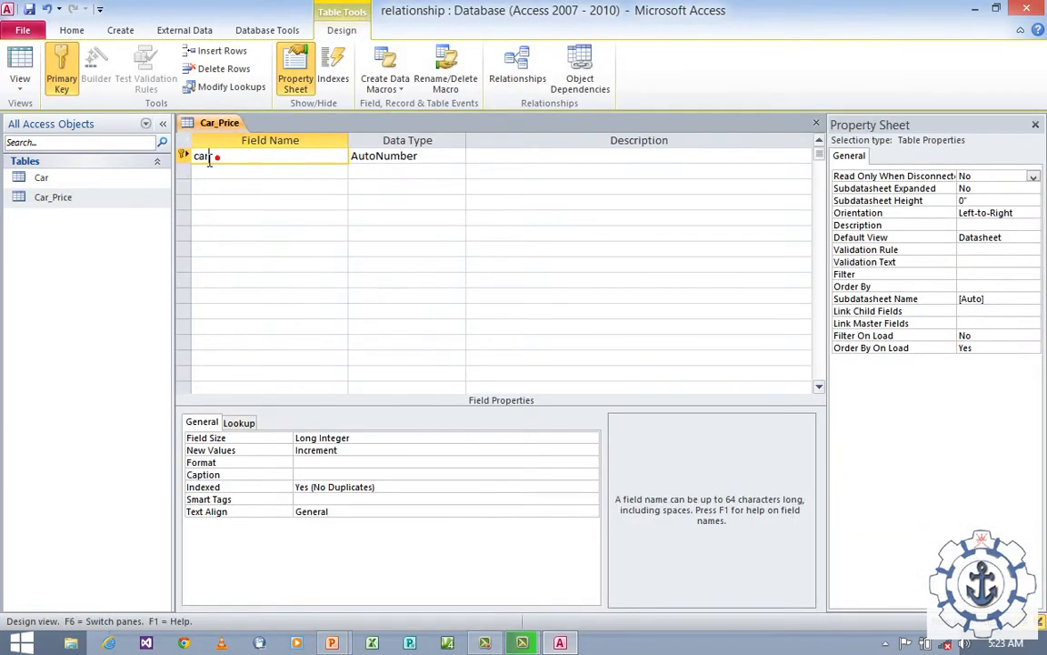
text( id)
key(Tab)
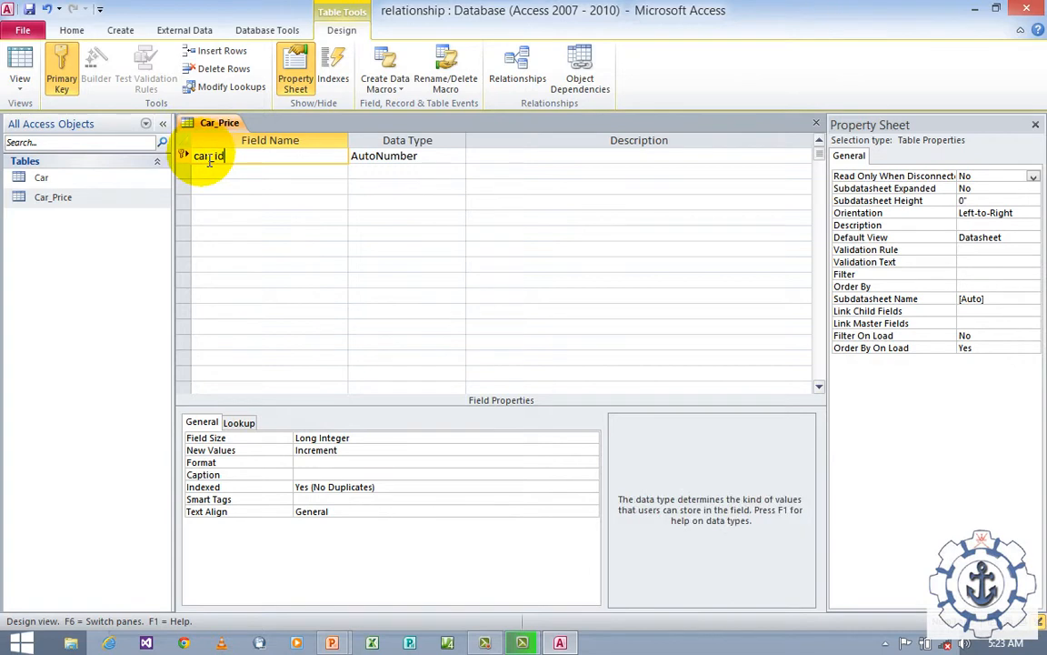
text(nu)
key(Tab)
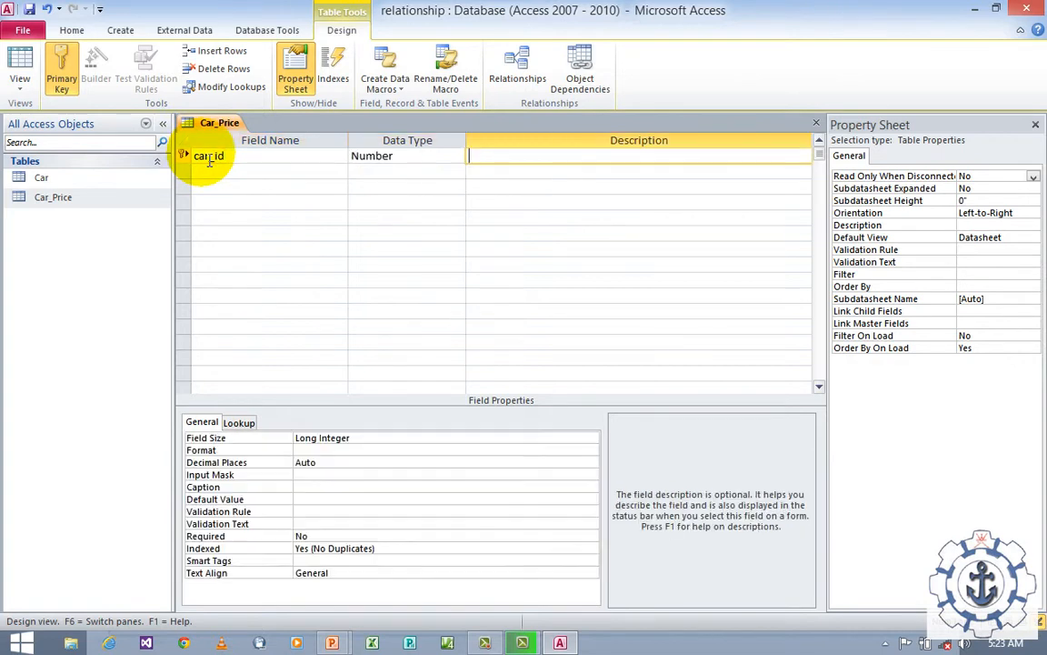
- Add a second field named car_price with the Currency data type to the Car_Price table
key(Tab)
text(Car)
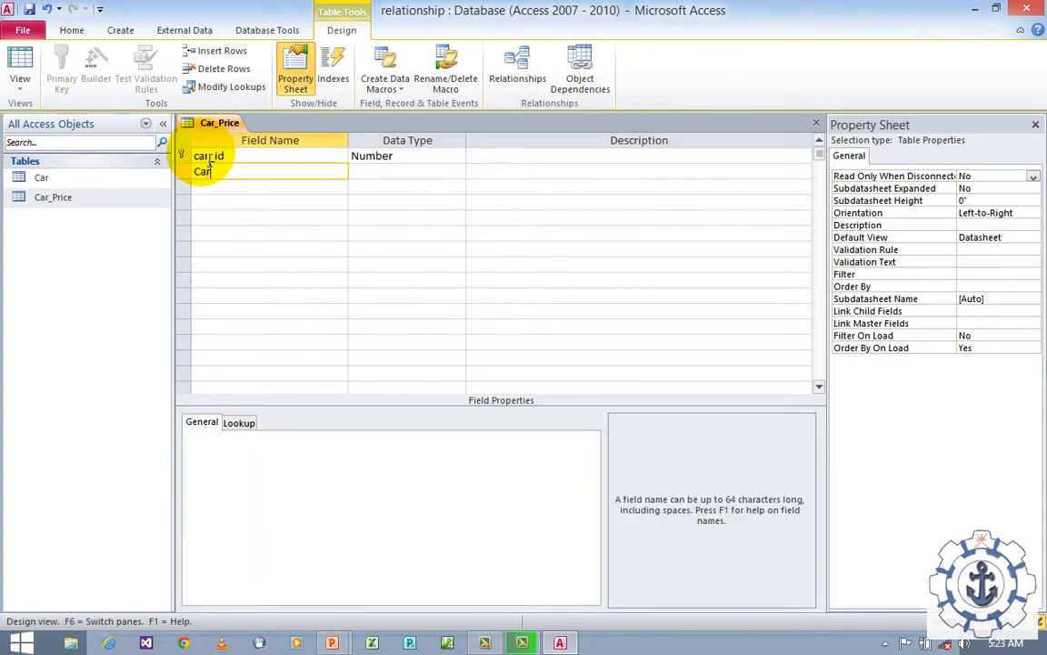
key(BackSpace)
key(BackSpace)
key(BackSpace)
text(car_price)
key(Tab)
text(c)
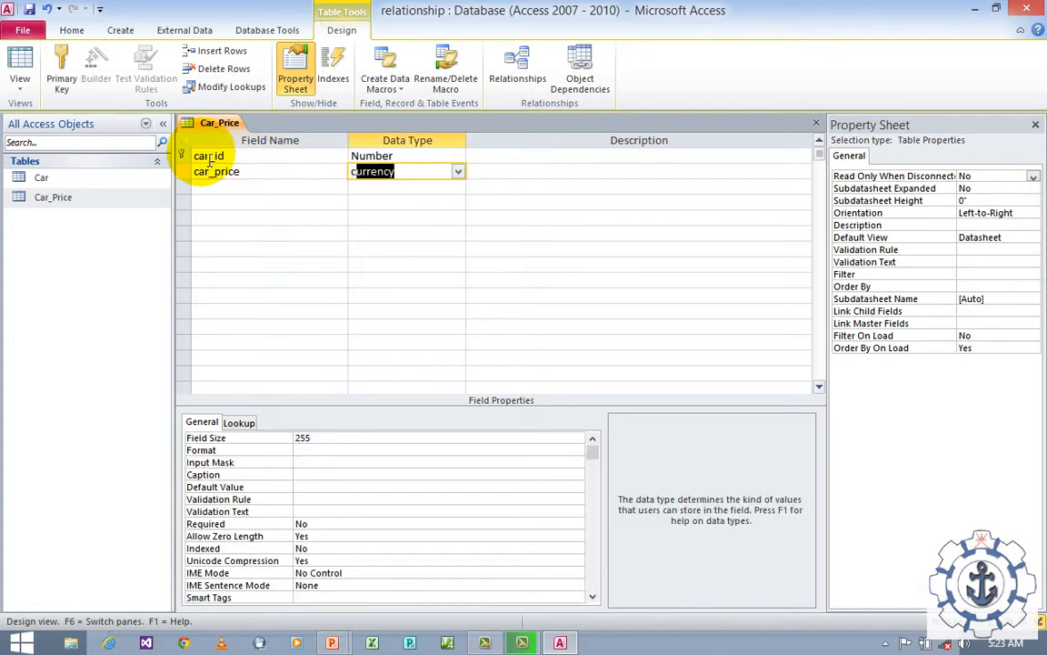
click(458, 171)
click(413, 247)
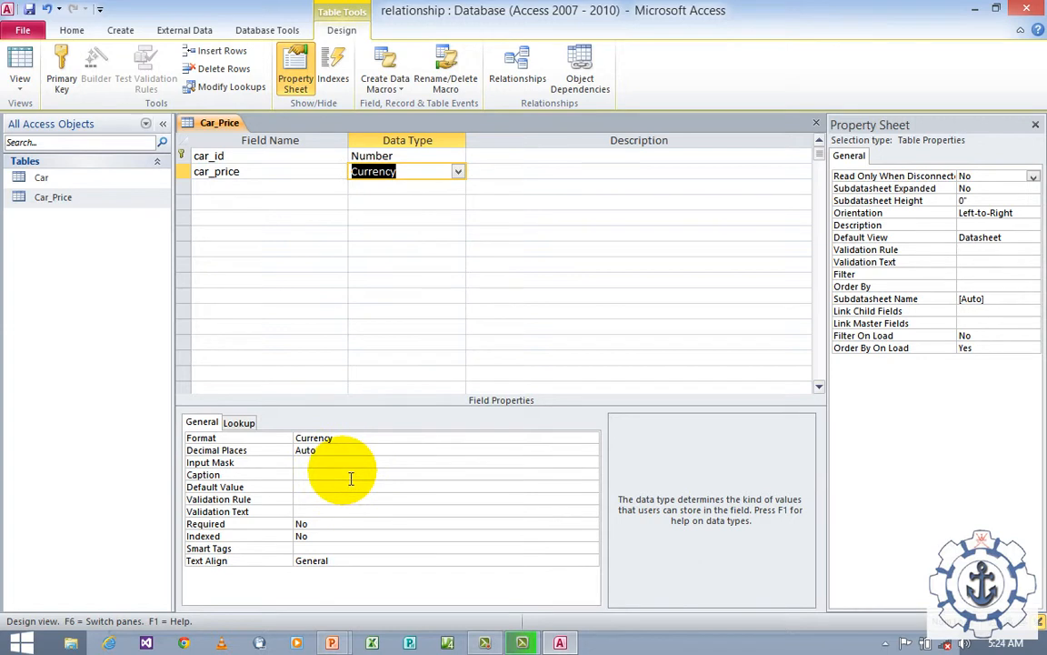
- Set the display format of the car_price field to Euro
click(347, 439)
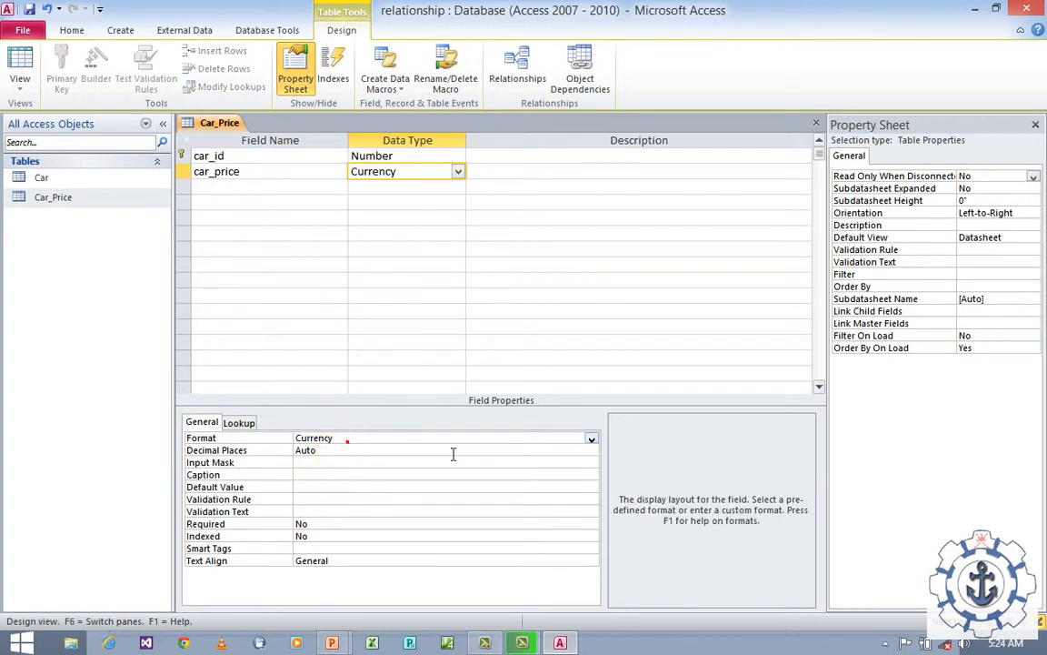
click(591, 439)
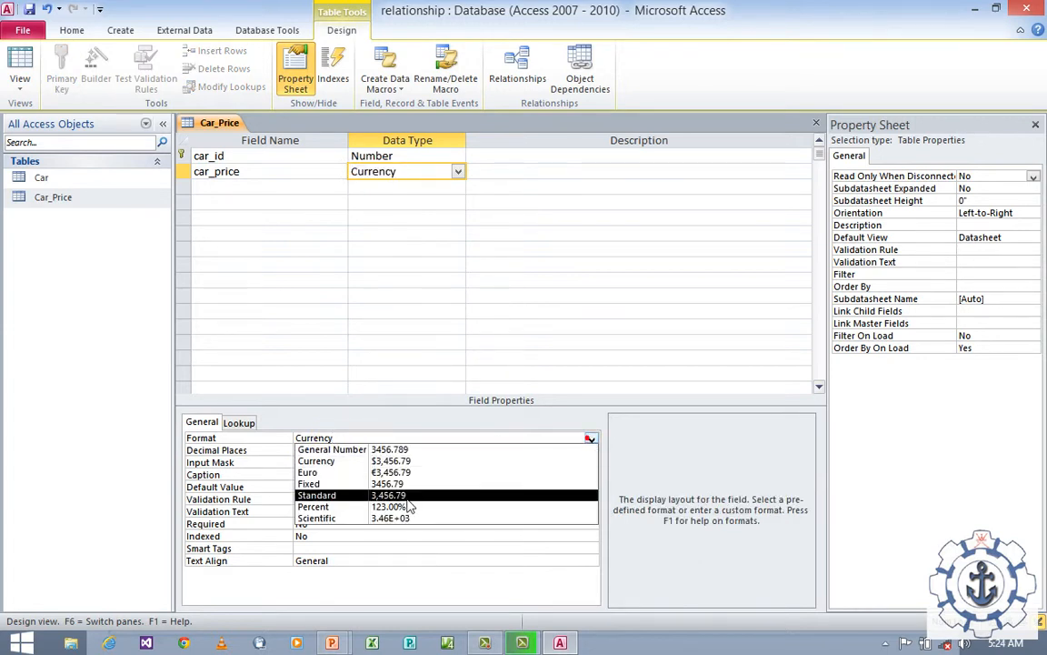
click(331, 473)
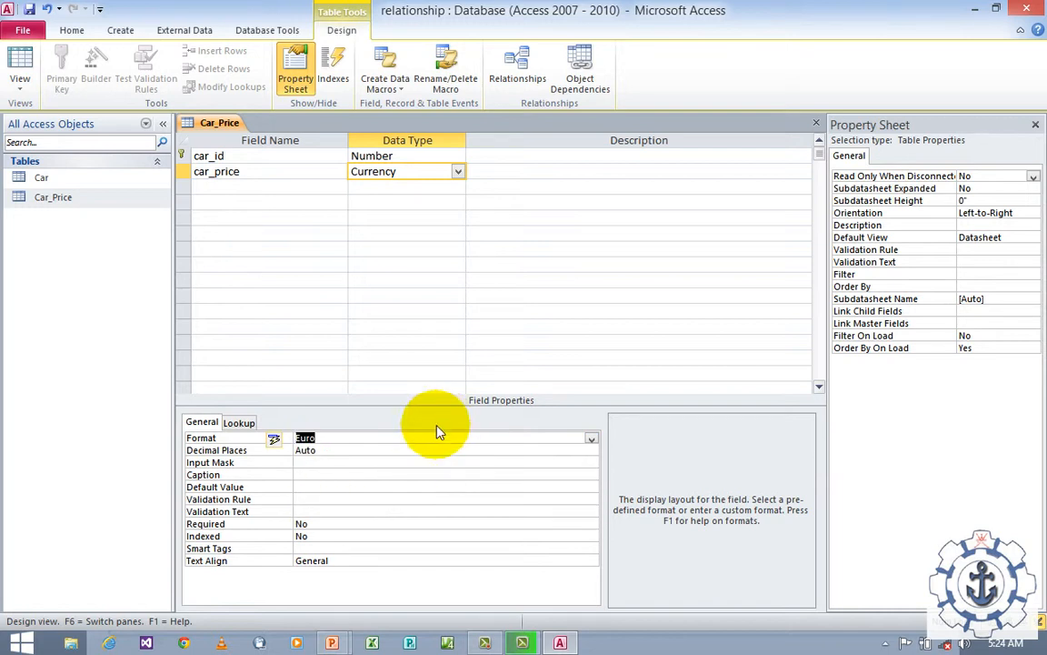
- Save and close the Car_Price table design, and reopen the table in Datasheet View
click(29, 11)
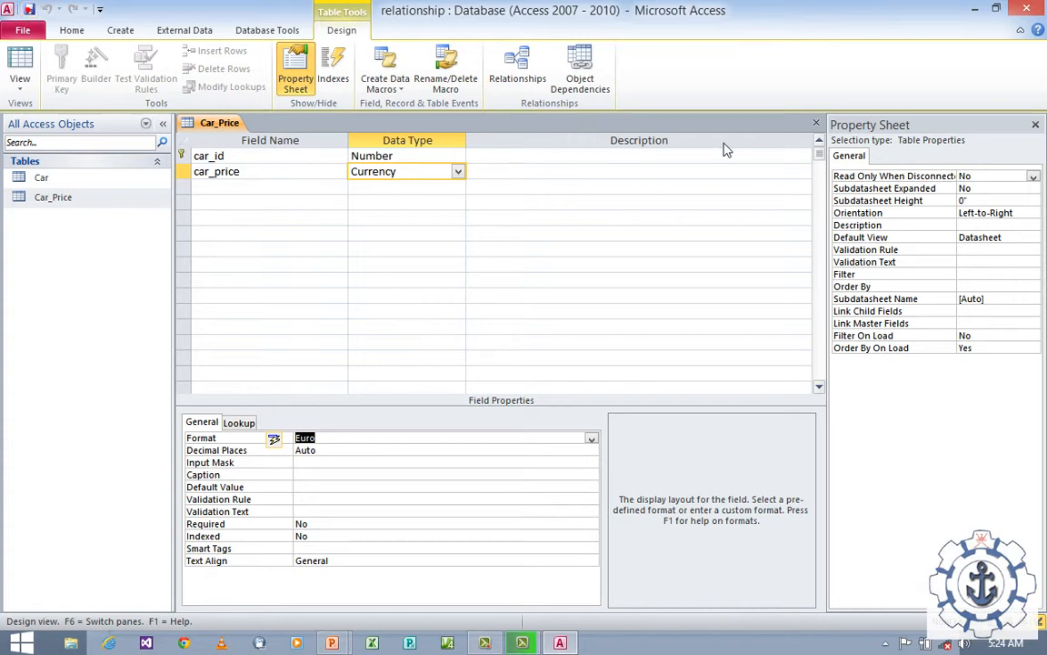
click(815, 122)
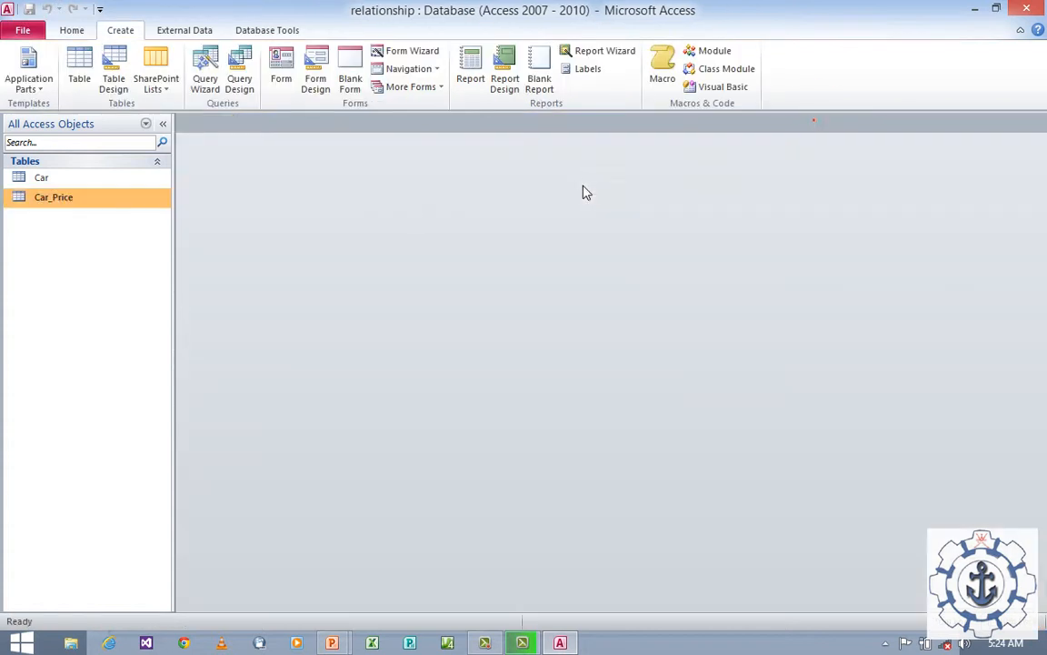
click(83, 203)
double_click(82, 202)
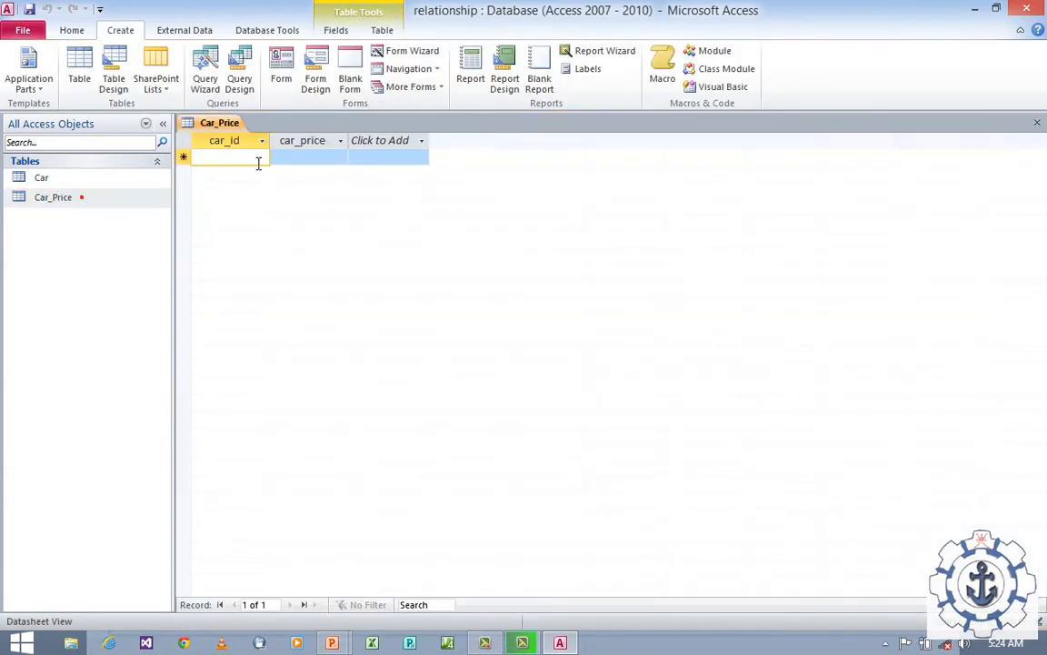
- Enter three Car_Price records, car_id 1 with price 5000, 2 with 8000 and 3 with 5600, and close the table
click(259, 162)
key(Tab)
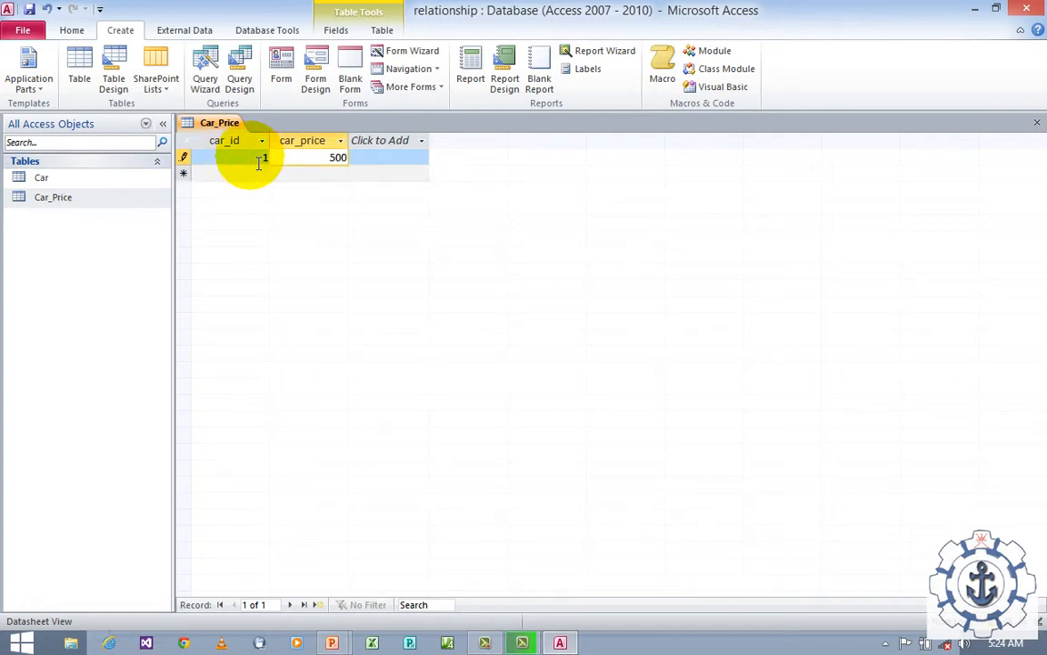
text(5000)
key(Tab)
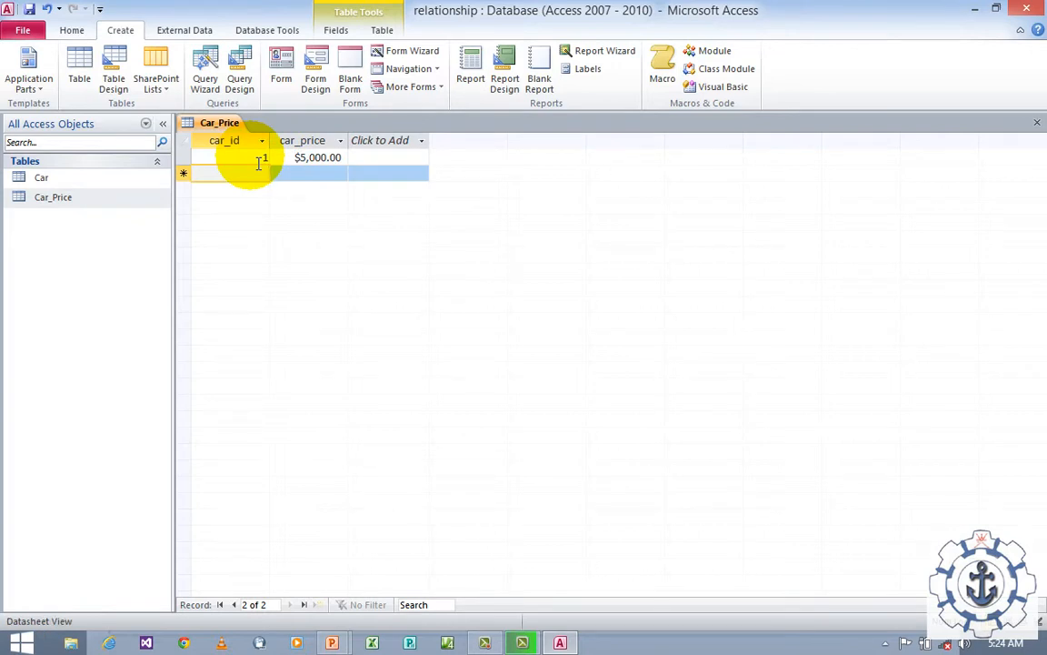
text(2)
key(Tab)
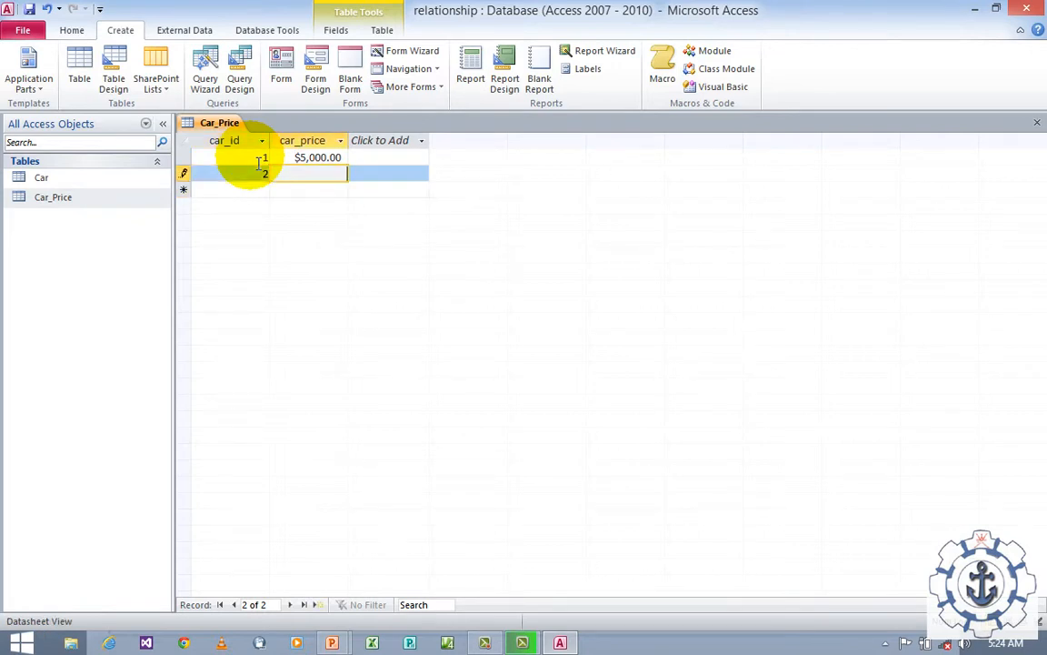
text(8,000)
key(Tab)
text(3)
key(Tab)
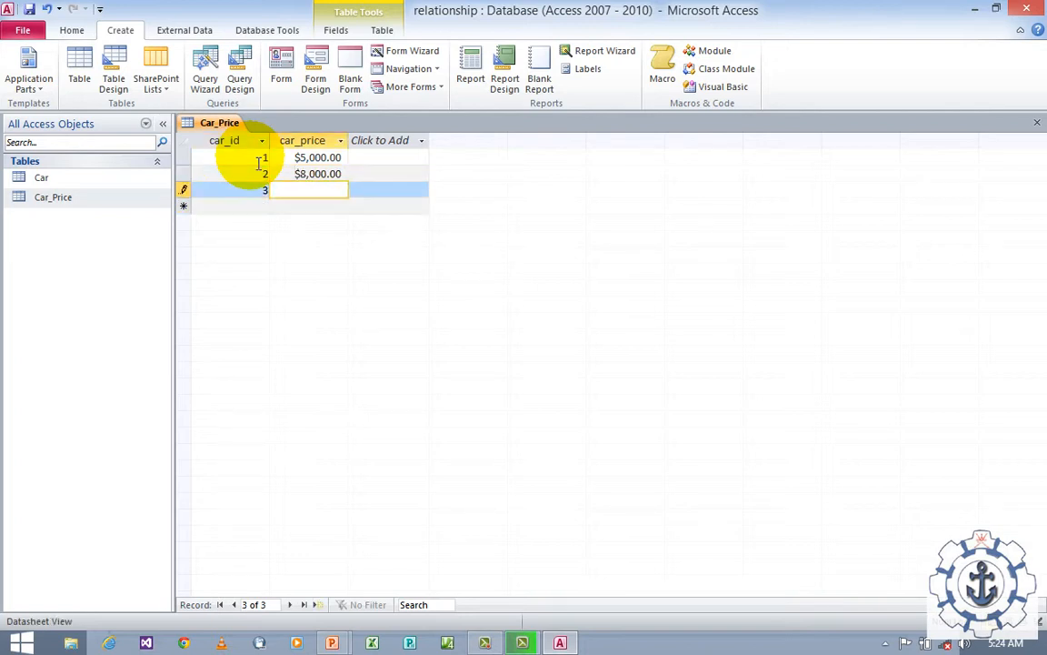
text(5600)
key(Tab)
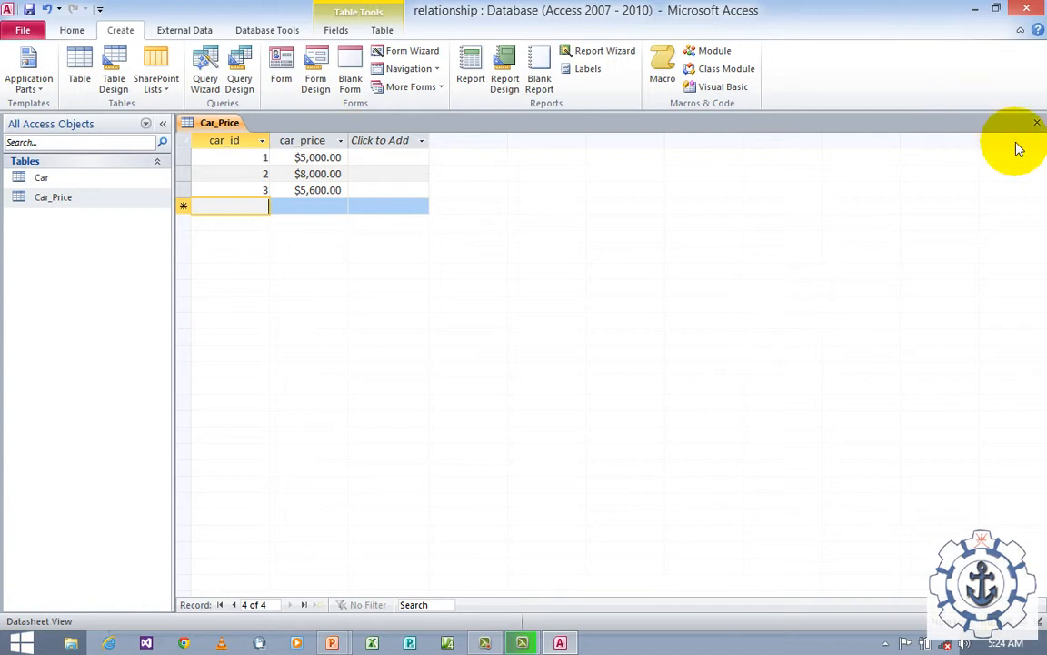
click(1037, 123)
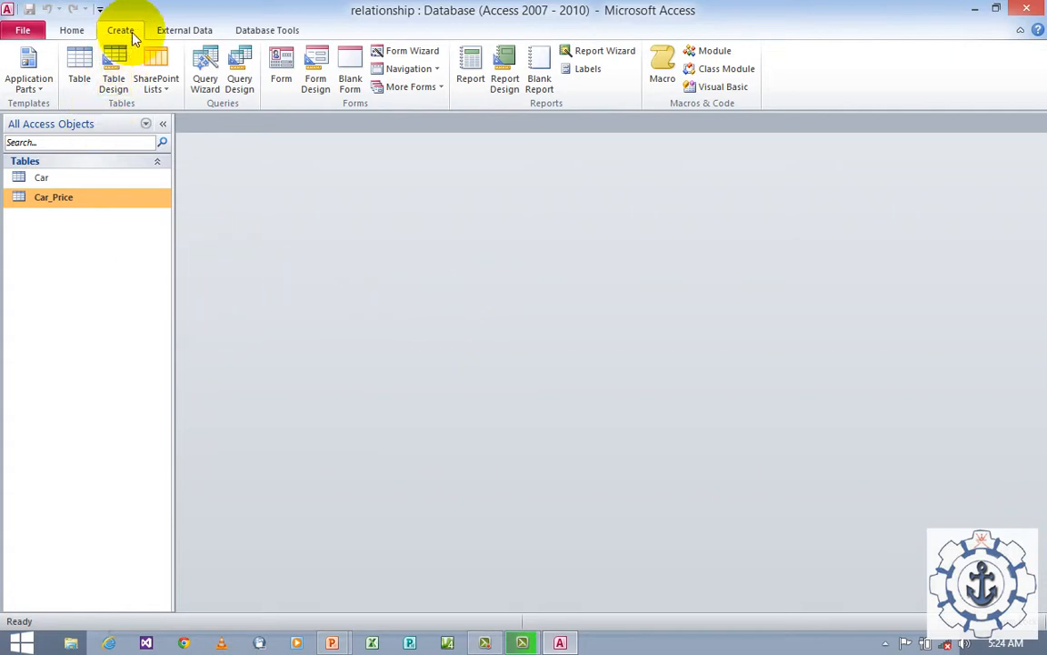
- Create a new blank table in the database and switch it to Design View
click(80, 70)
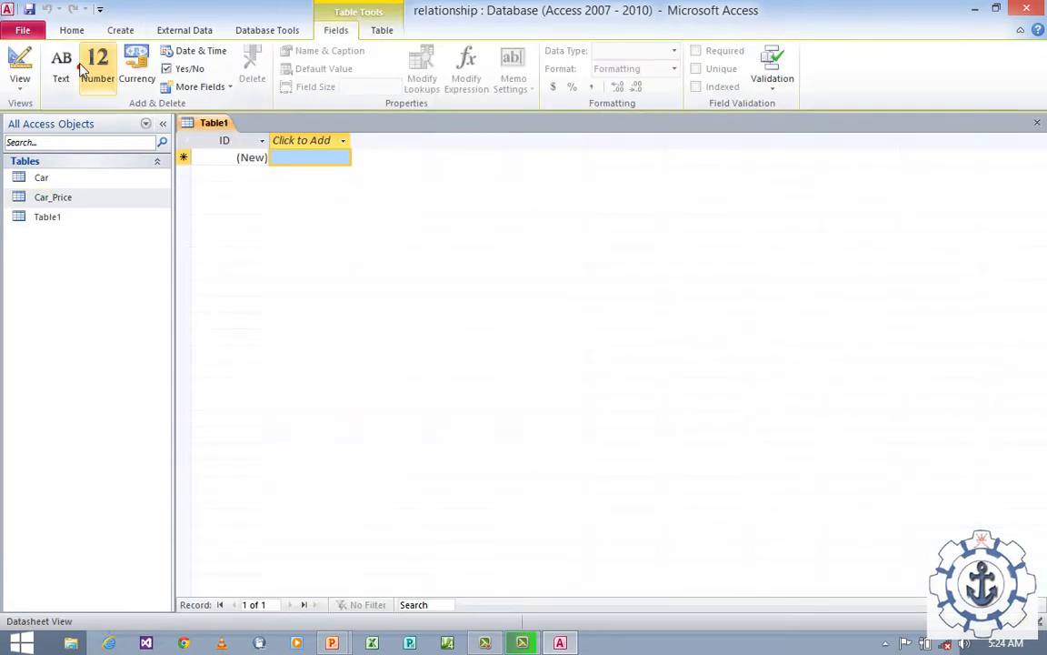
click(52, 223)
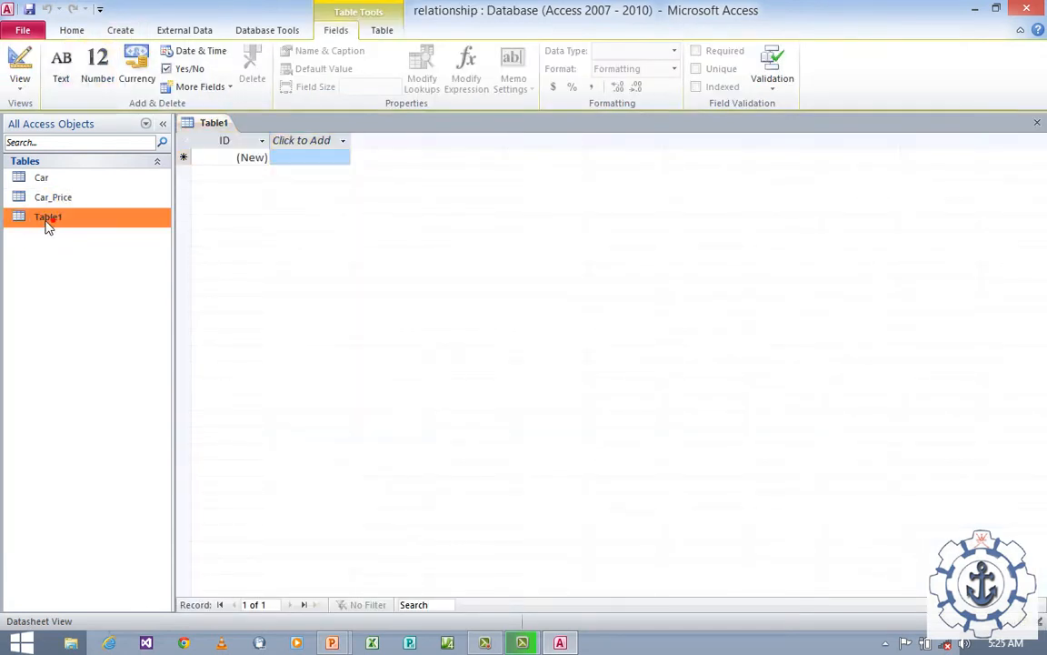
click(19, 87)
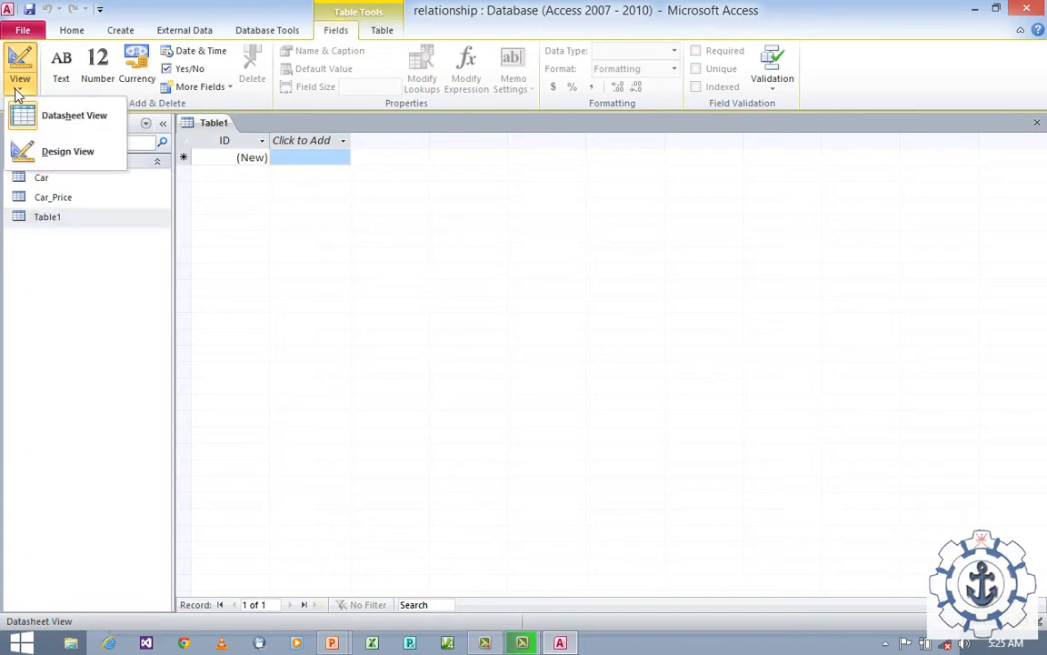
click(36, 155)
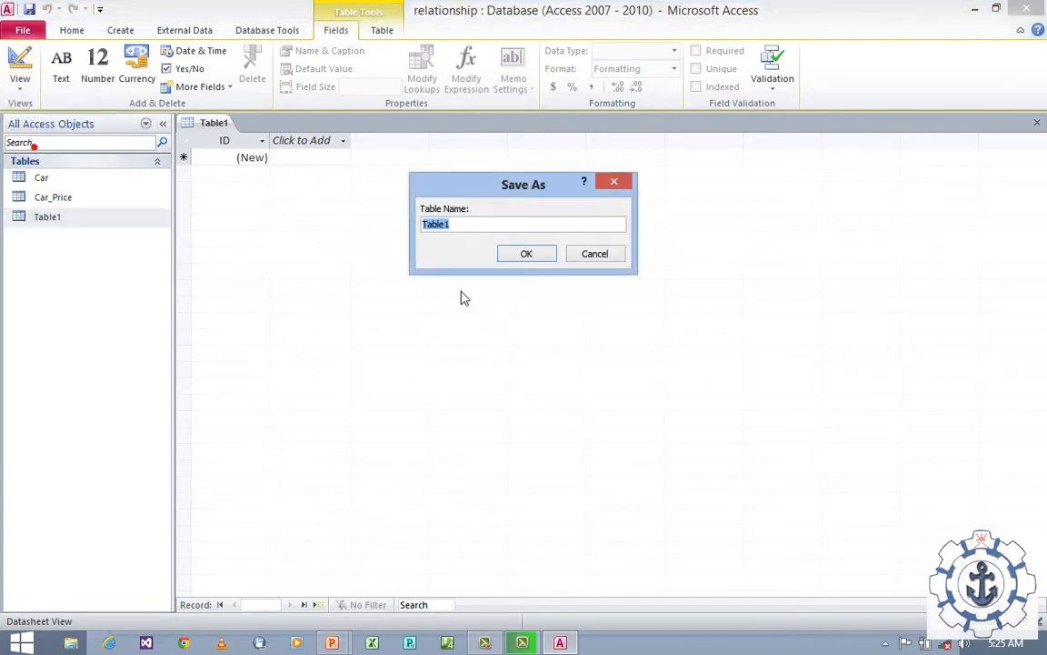
- Name the new table Car_location and save it under that name
text(ca)
key(BackSpace)
key(BackSpace)
key(BackSpace)
key(BackSpace)
key(BackSpace)
key(BackSpace)
text(Car_Man)
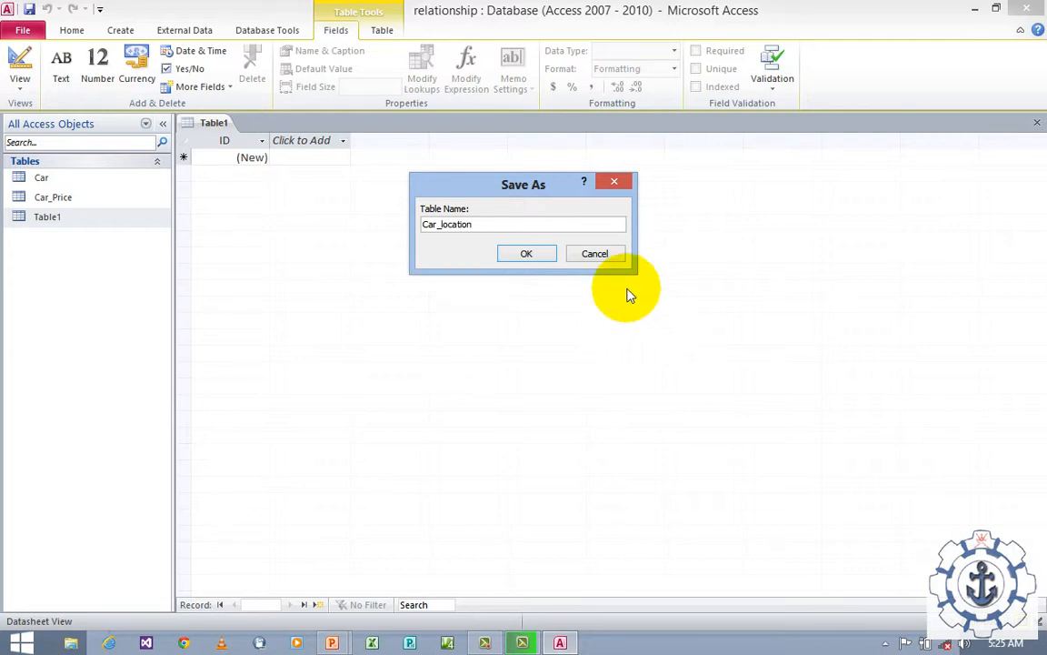
click(530, 255)
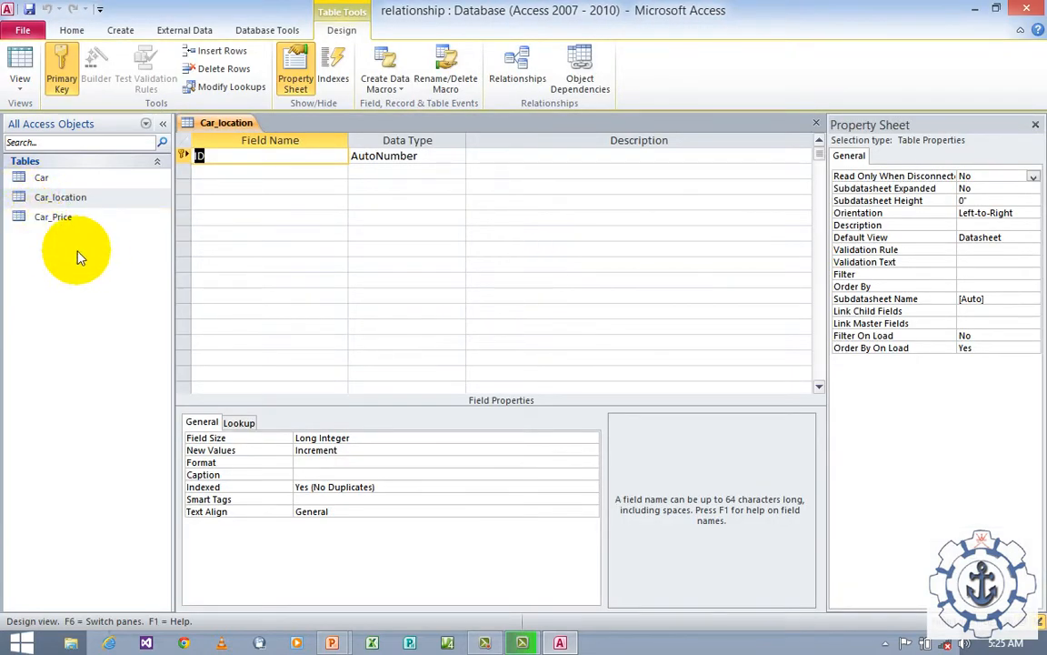
- Define the primary key field of Car_location as car_id with the Number data type and the description "Car Id"
text(c)
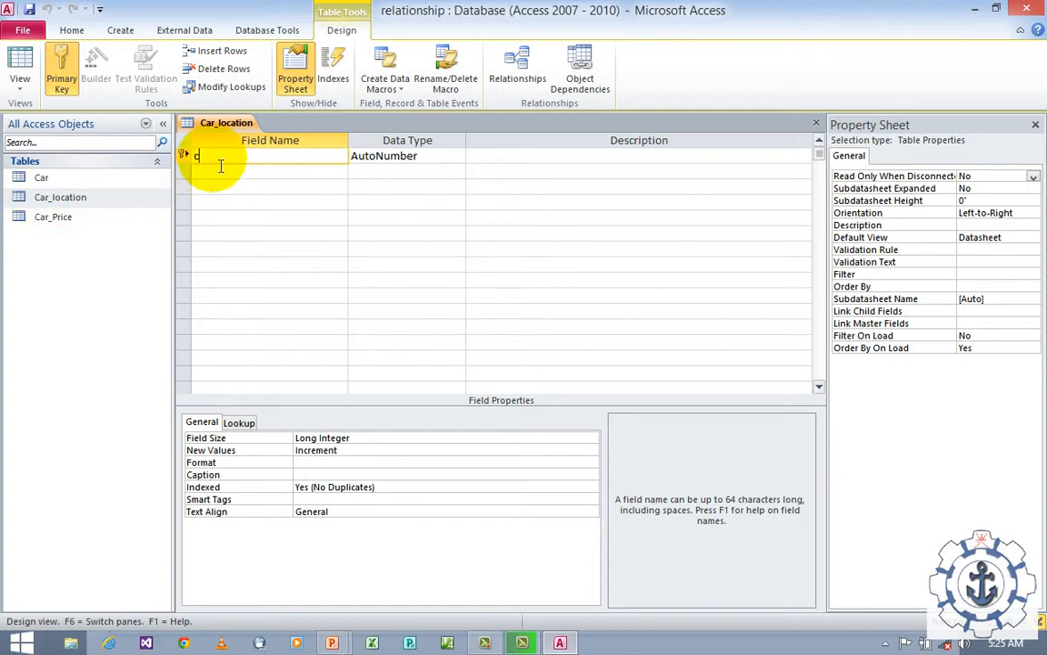
text(ar_id)
key(Tab)
text(n)
key(Tab)
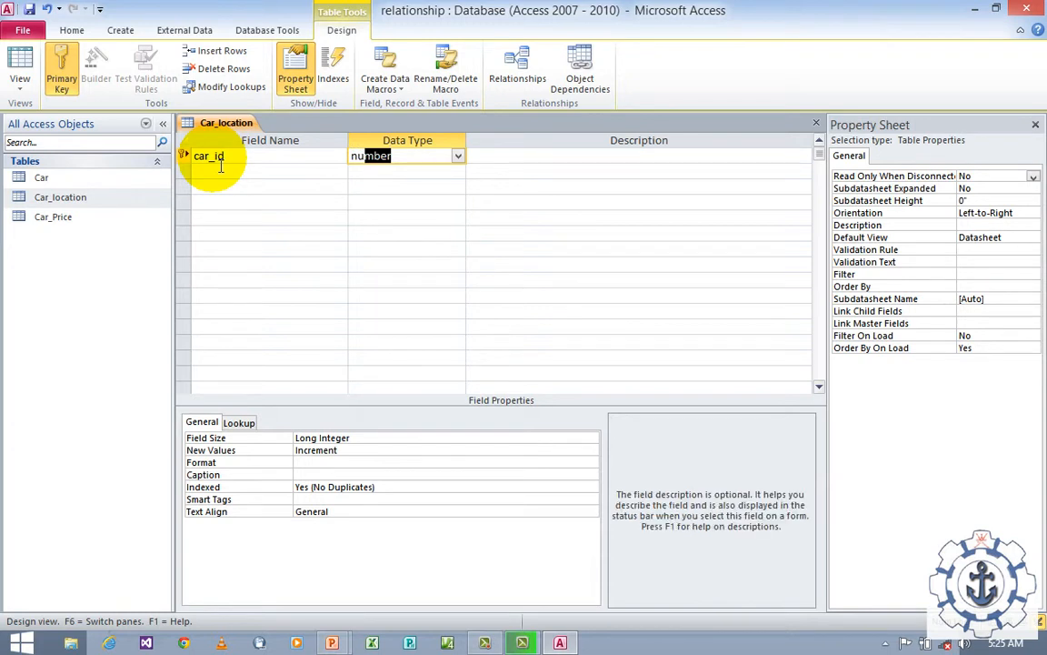
text(Car )
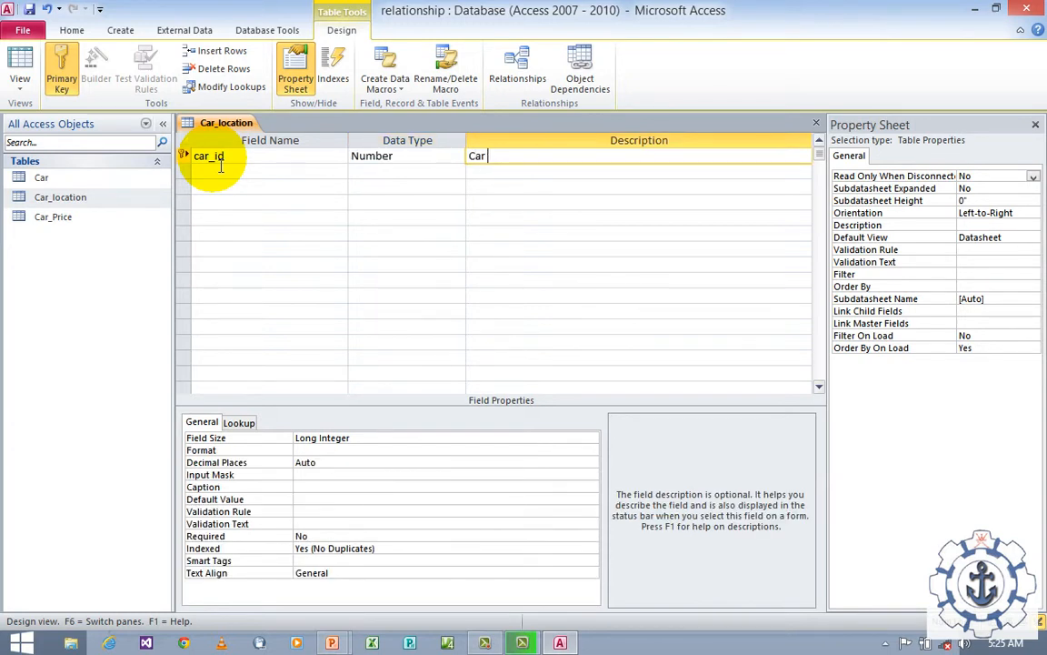
text(Id)
- Add a Text field named locatio with the description "location of the car", and save and close the Car_location design
click(224, 172)
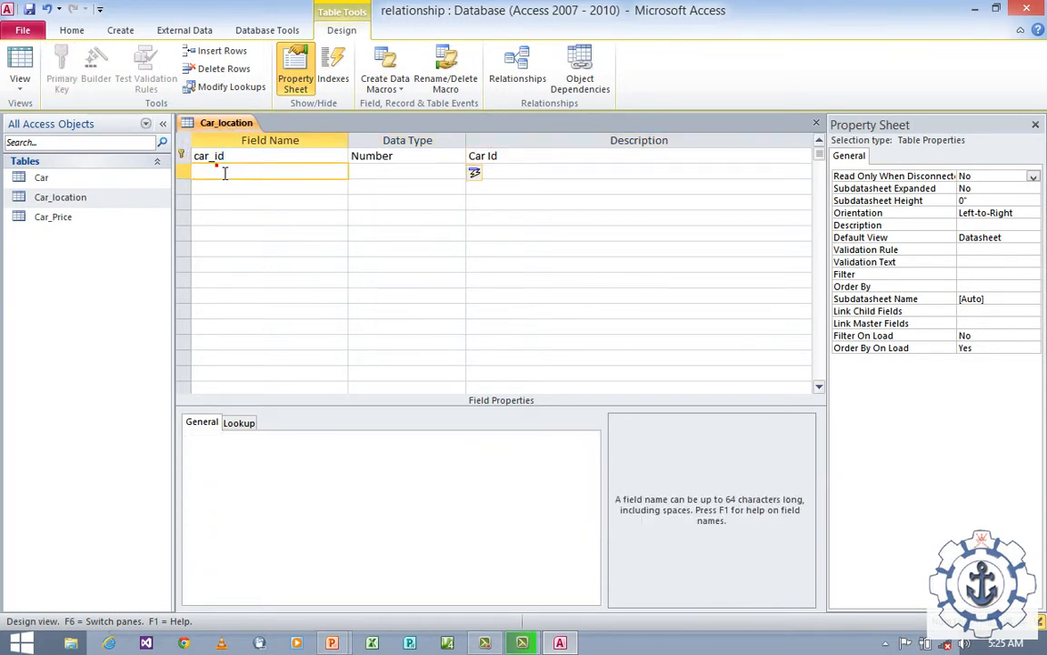
text(Car)
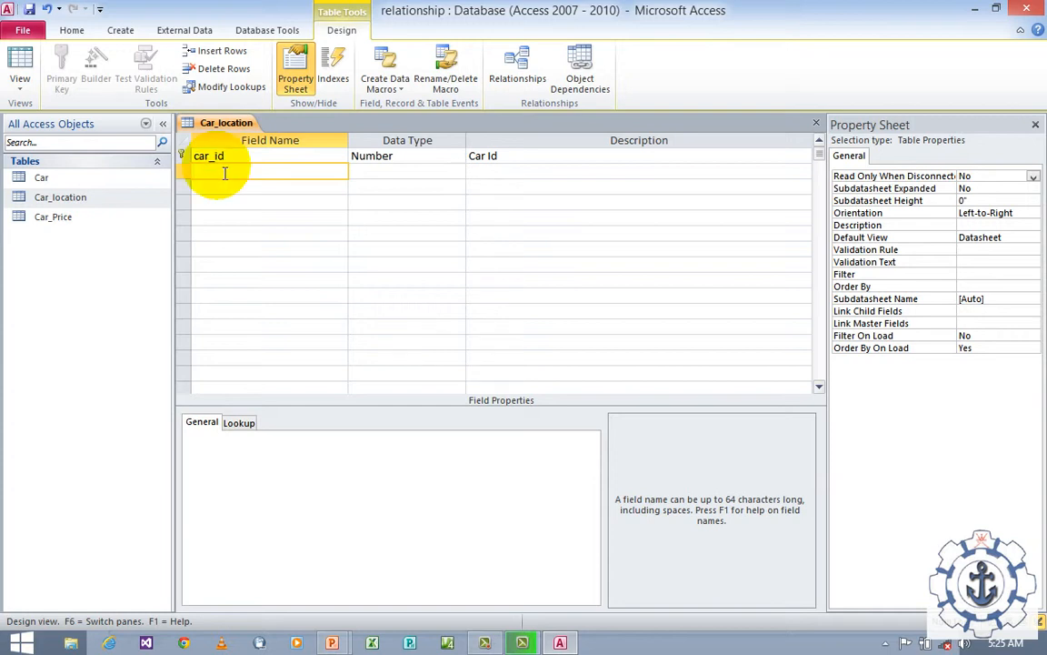
key(Tab)
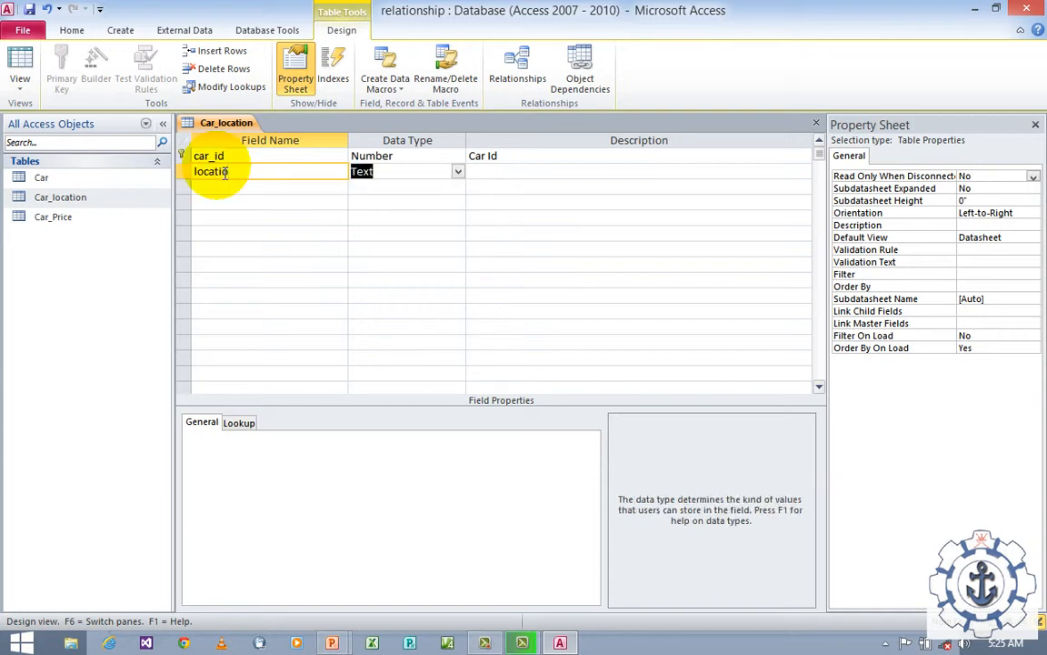
key(Tab)
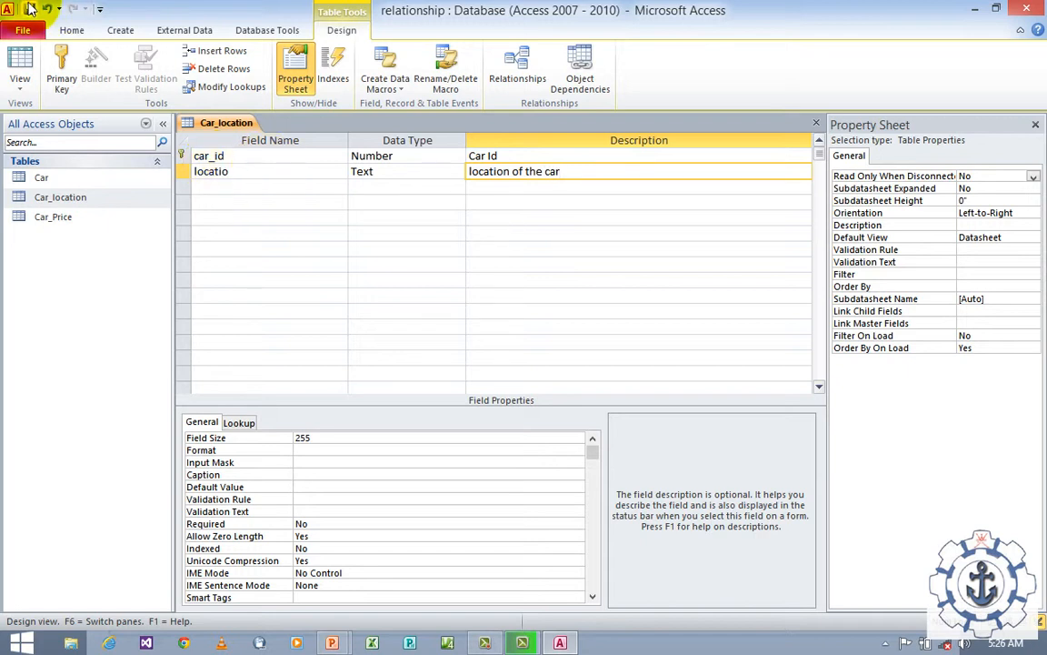
click(817, 124)
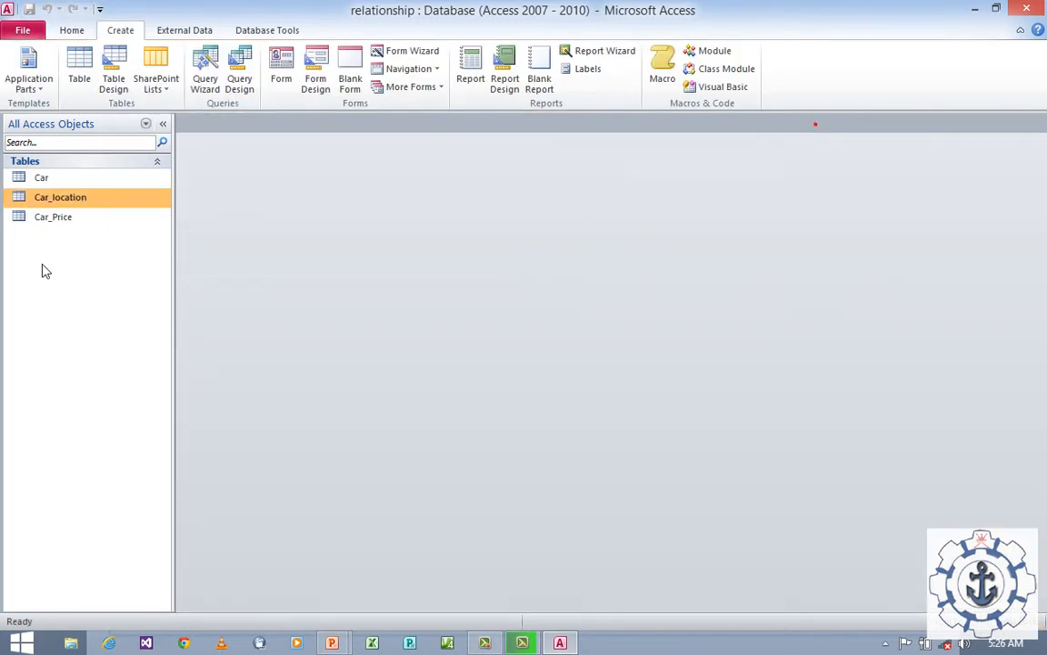
- Open the Car_location table in Datasheet View and enter the car_id values 1, 2 and 3
double_click(58, 199)
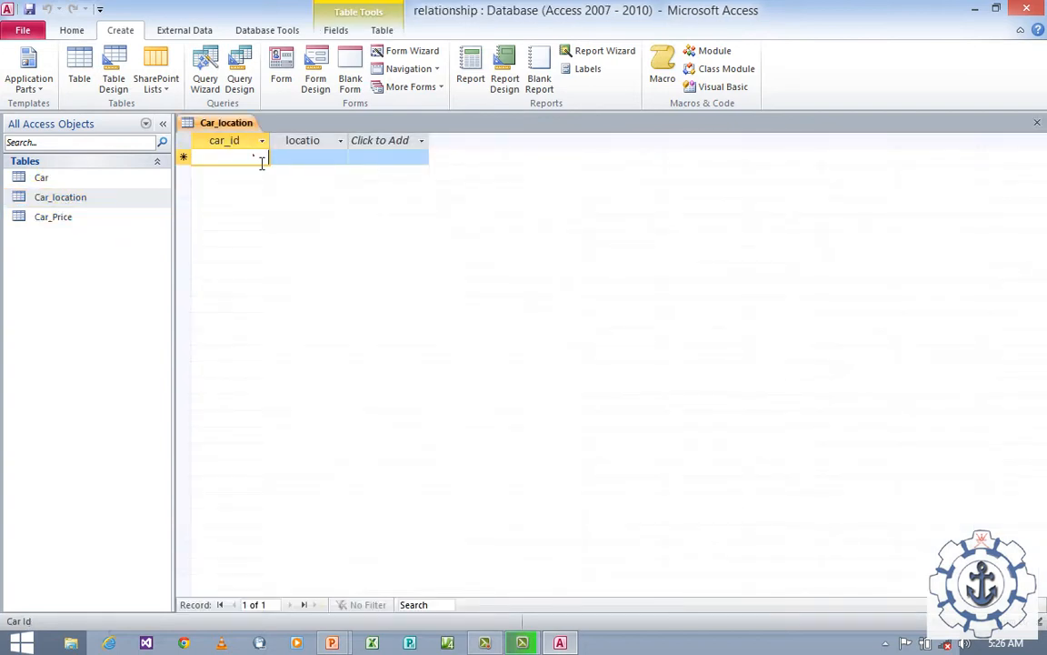
text(1)
key(Down)
text(2)
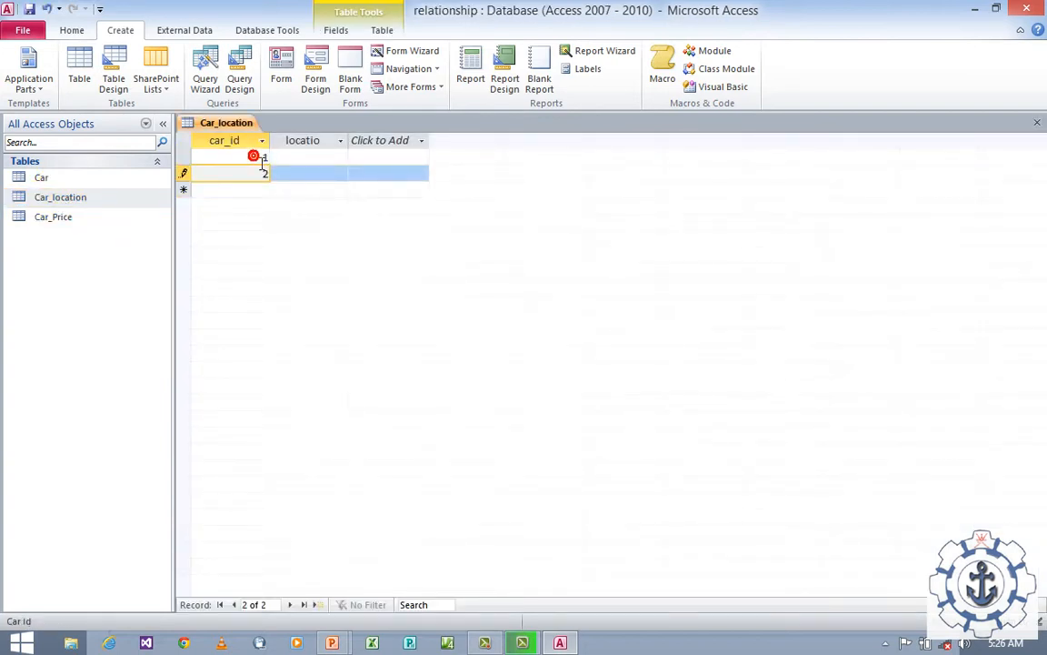
key(Down)
text(3)
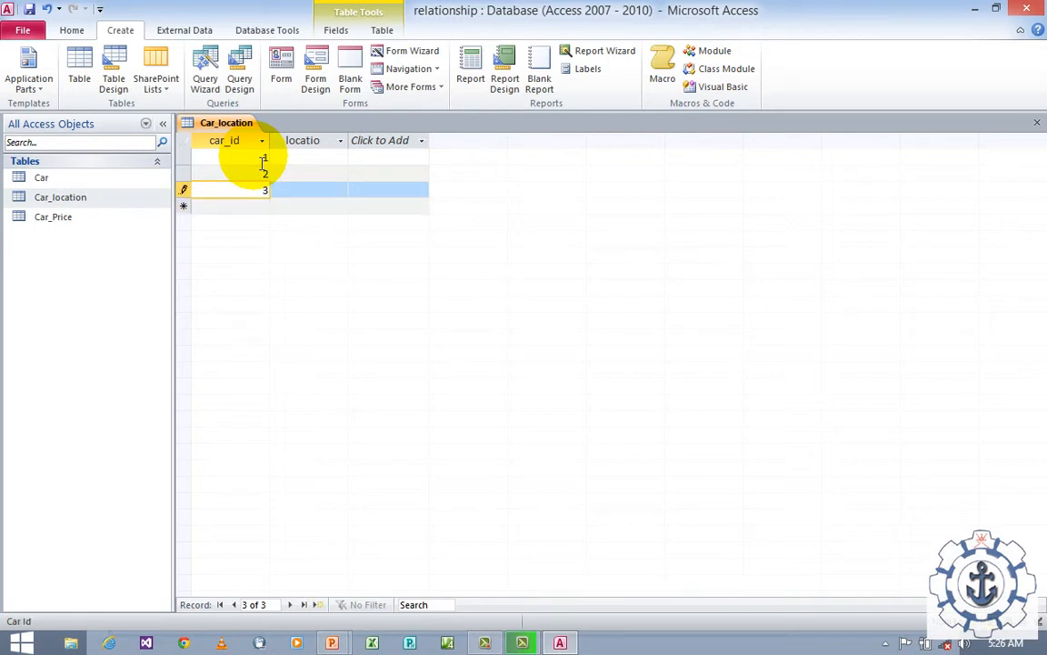
- Enter the locations Salalah, Muscar and Nizwa for car_id 1, 2 and 3, and save and close the Car_location table
key(Tab)
key(Up)
key(Up)
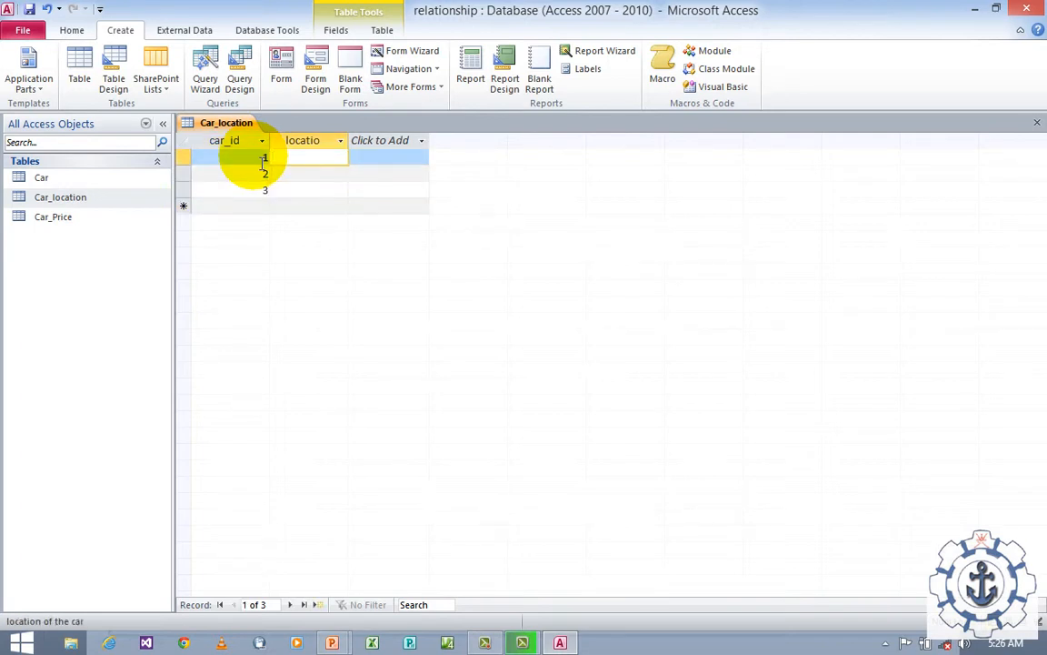
key(Down)
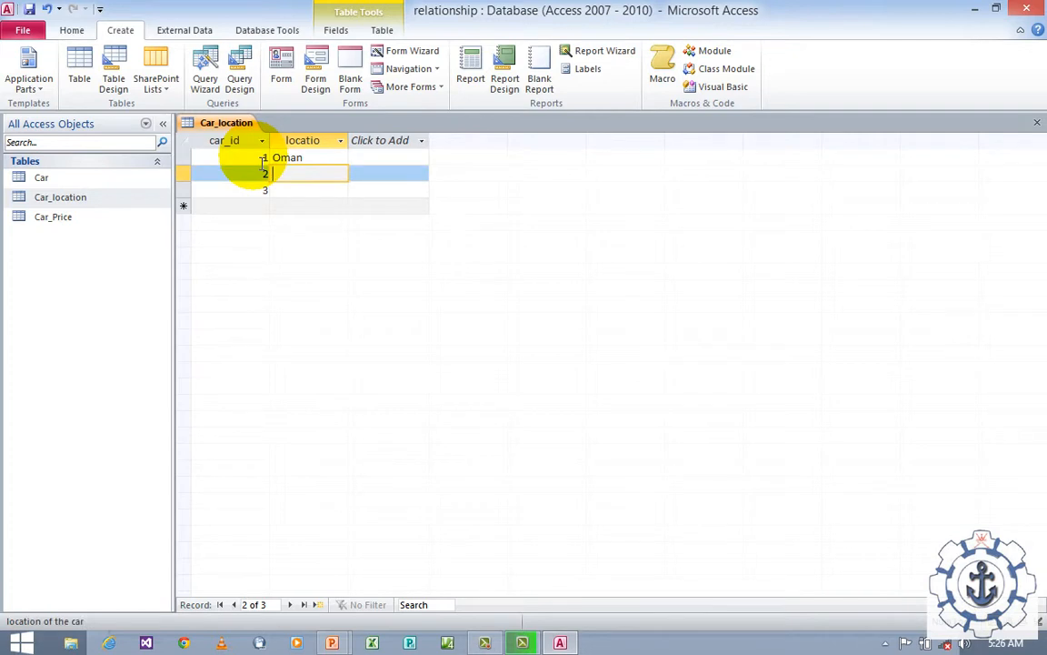
key(Up)
text(S)
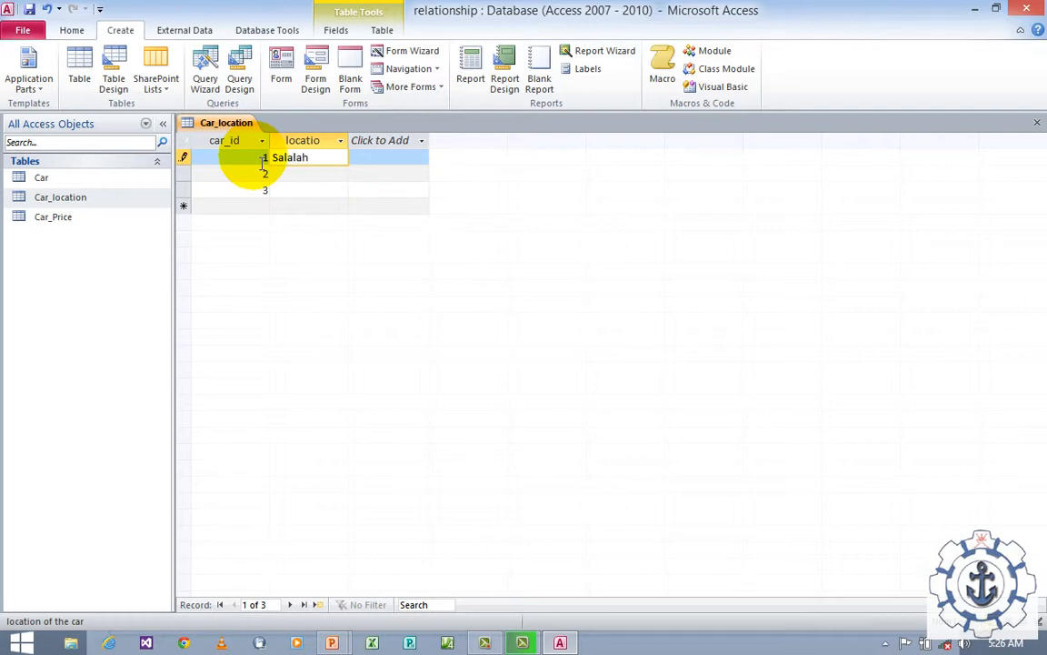
key(Down)
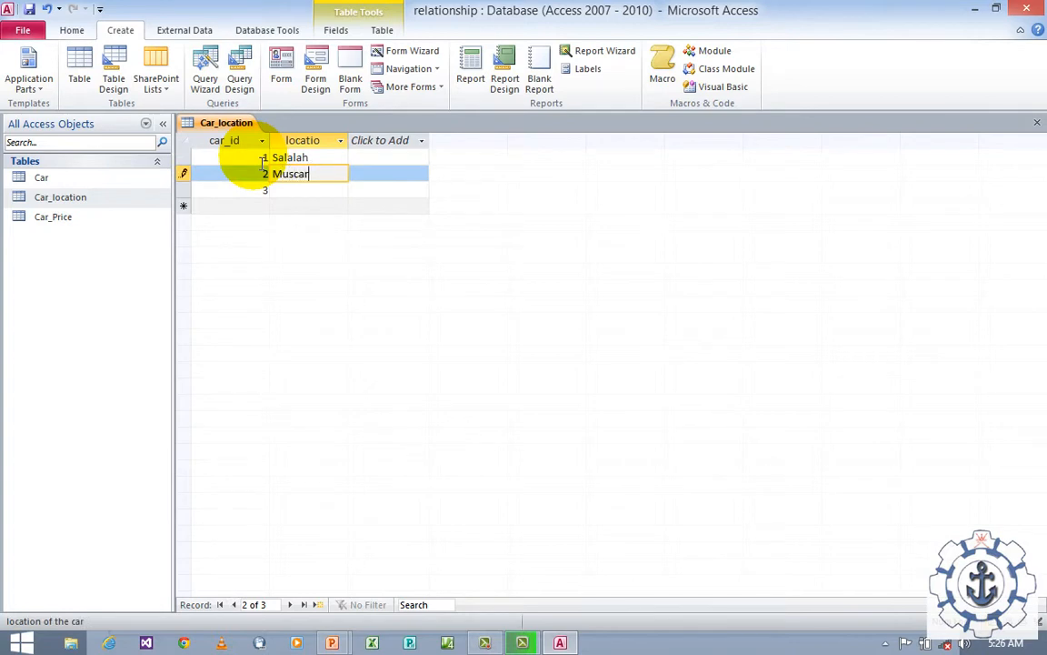
key(Down)
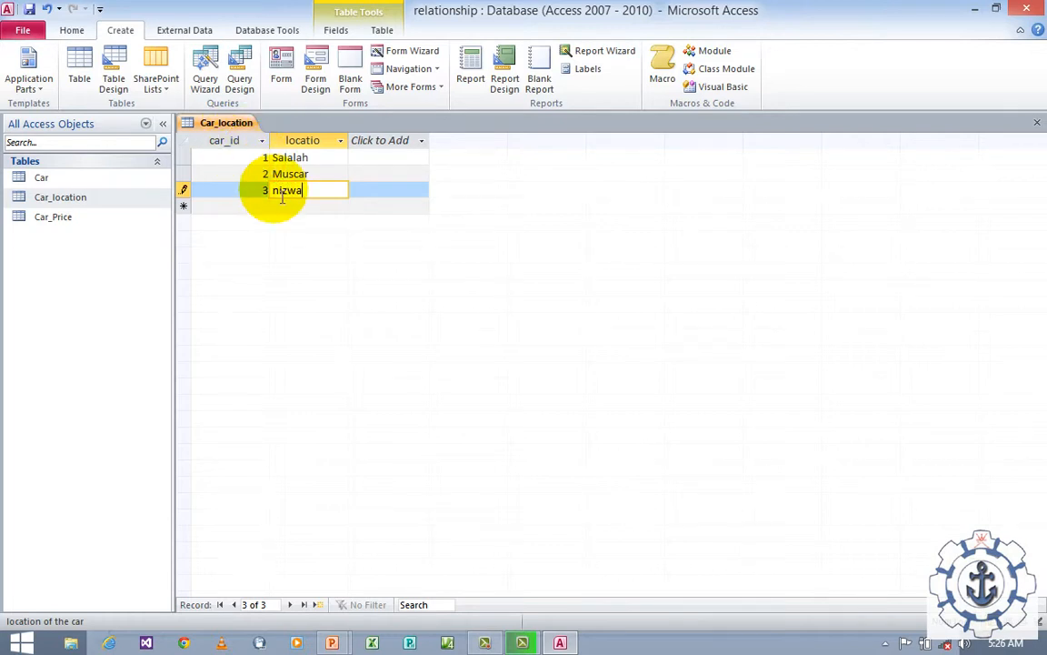
key(BackSpace)
text(N)
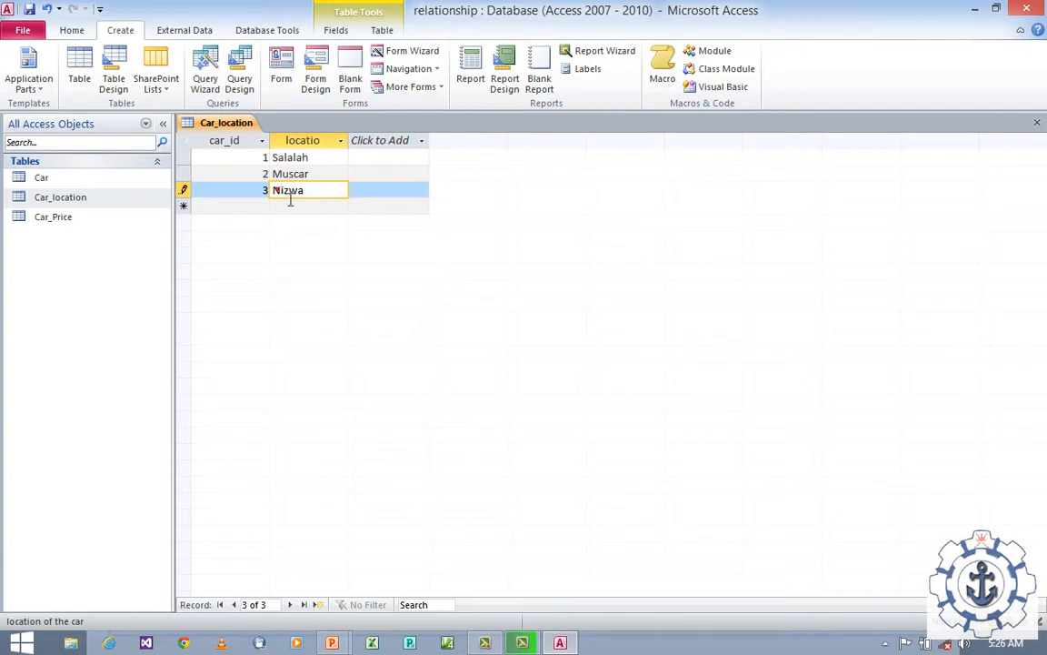
click(29, 8)
click(1036, 122)
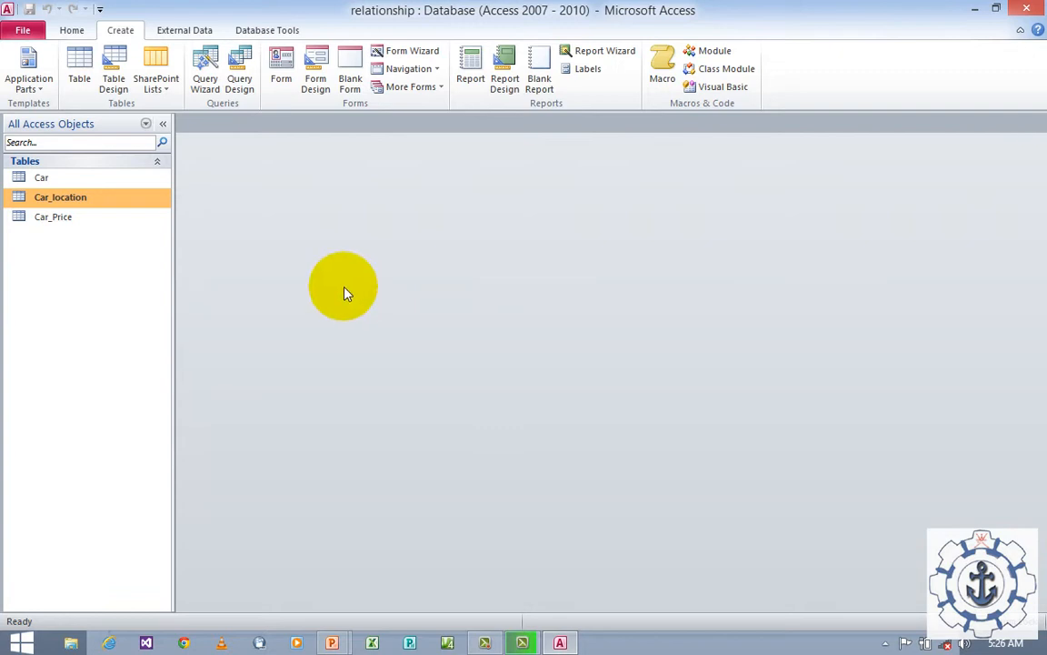
- Open the Car table to review its records, and close it
click(57, 219)
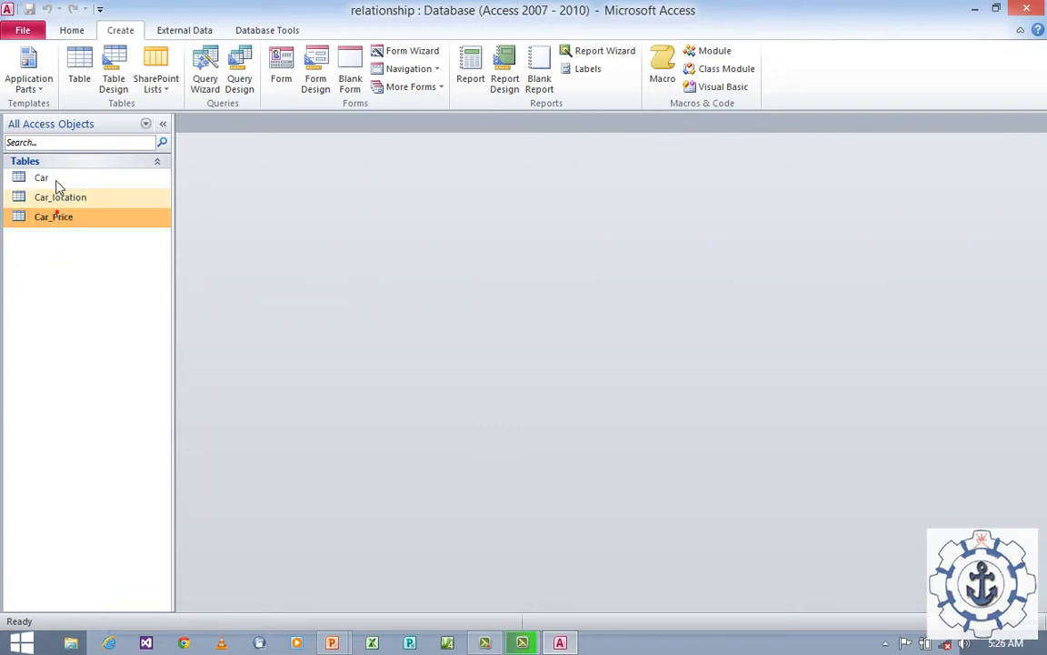
double_click(52, 179)
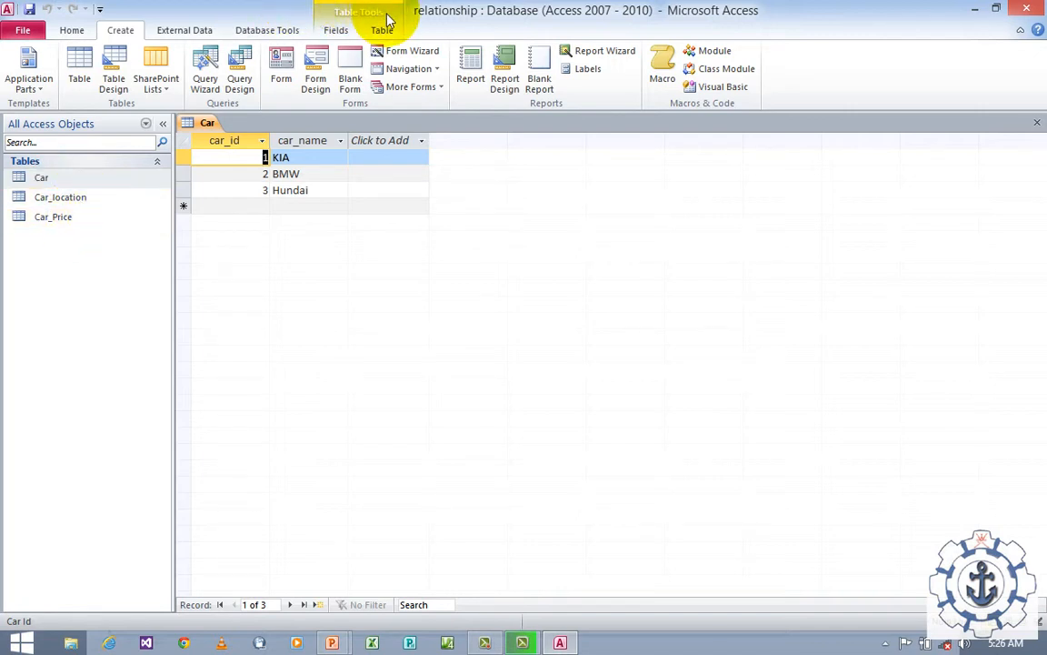
click(57, 224)
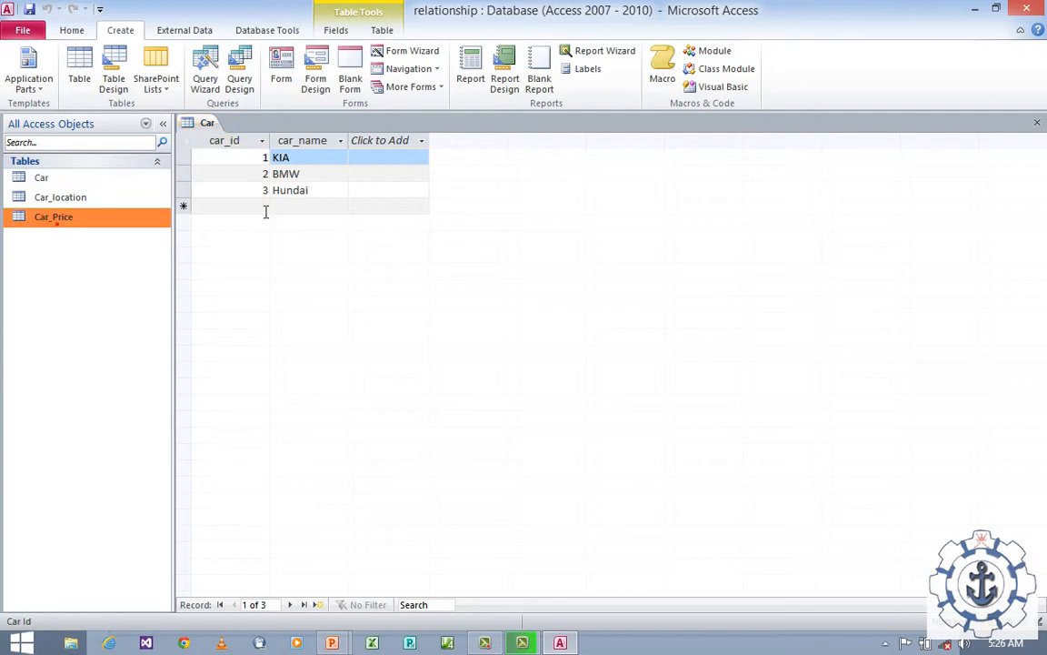
click(1038, 124)
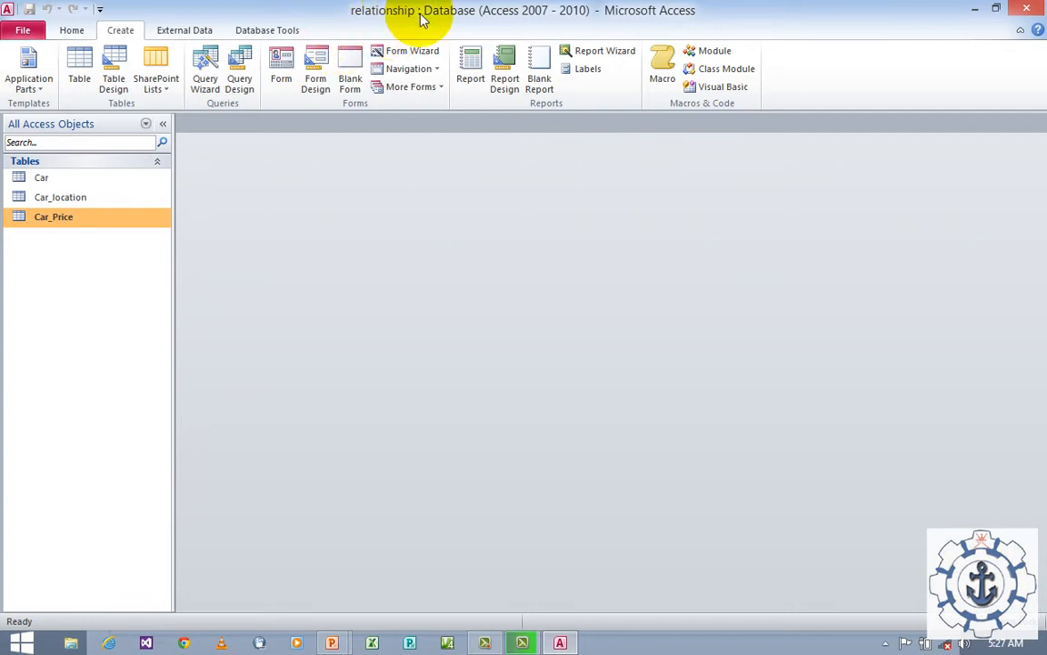
- Open the Relationships window from the Car_Price table and add the Car, Car_location and Car_Price tables to it
double_click(48, 221)
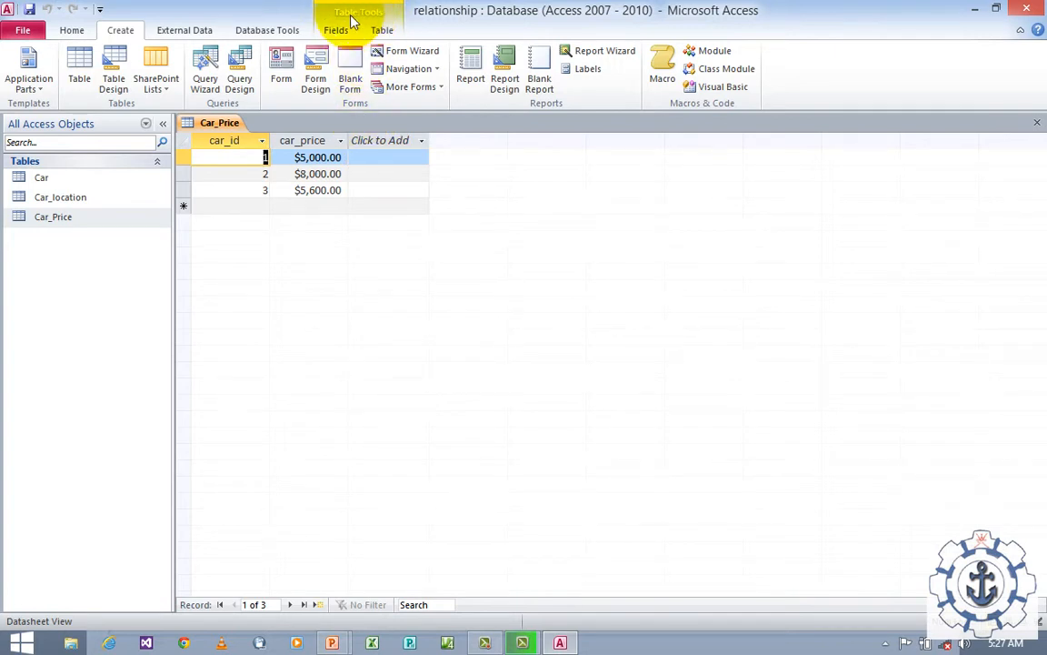
click(382, 30)
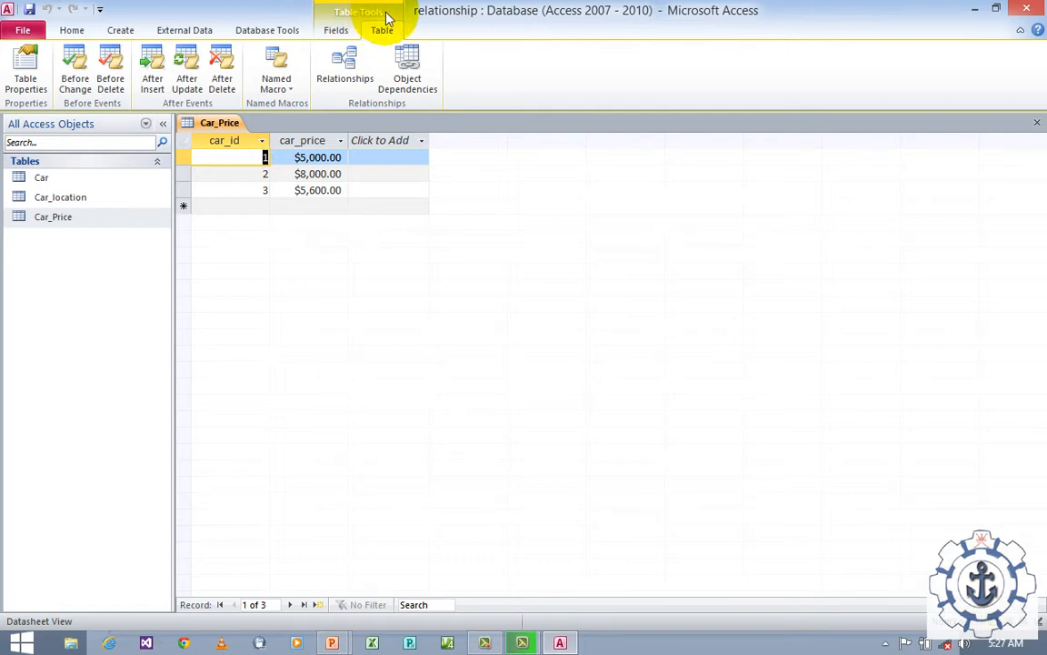
click(350, 80)
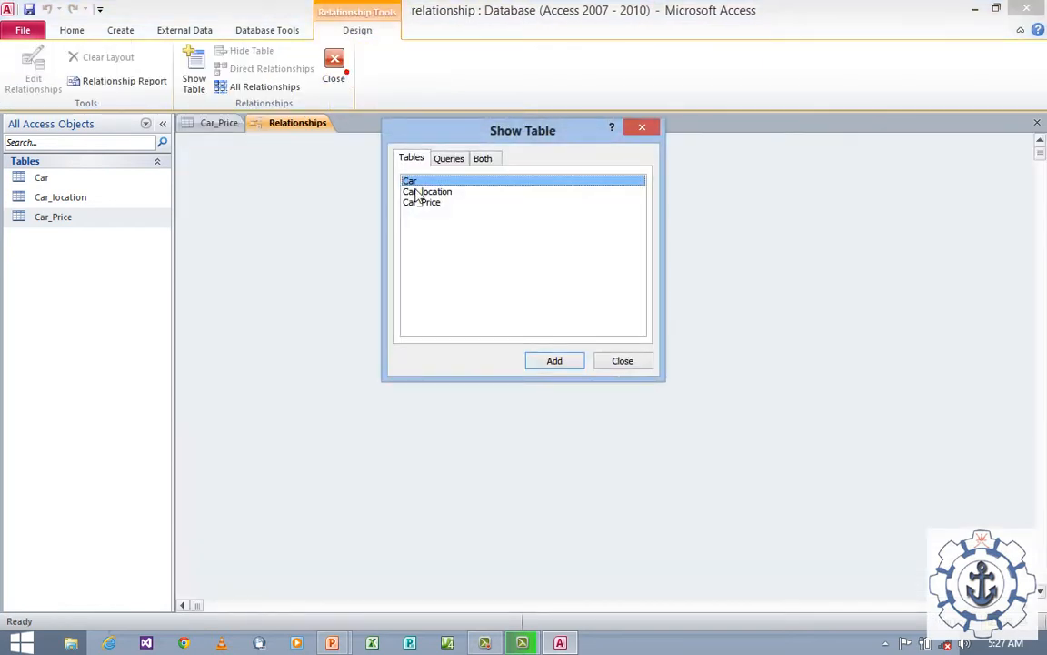
drag(450, 204, 413, 184)
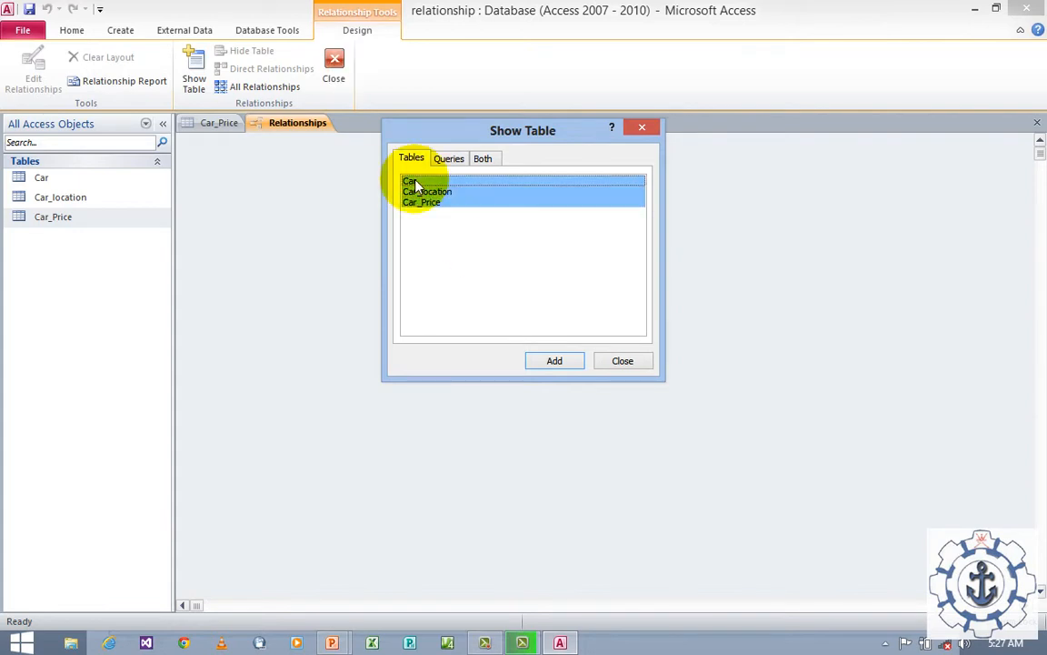
click(570, 364)
click(617, 366)
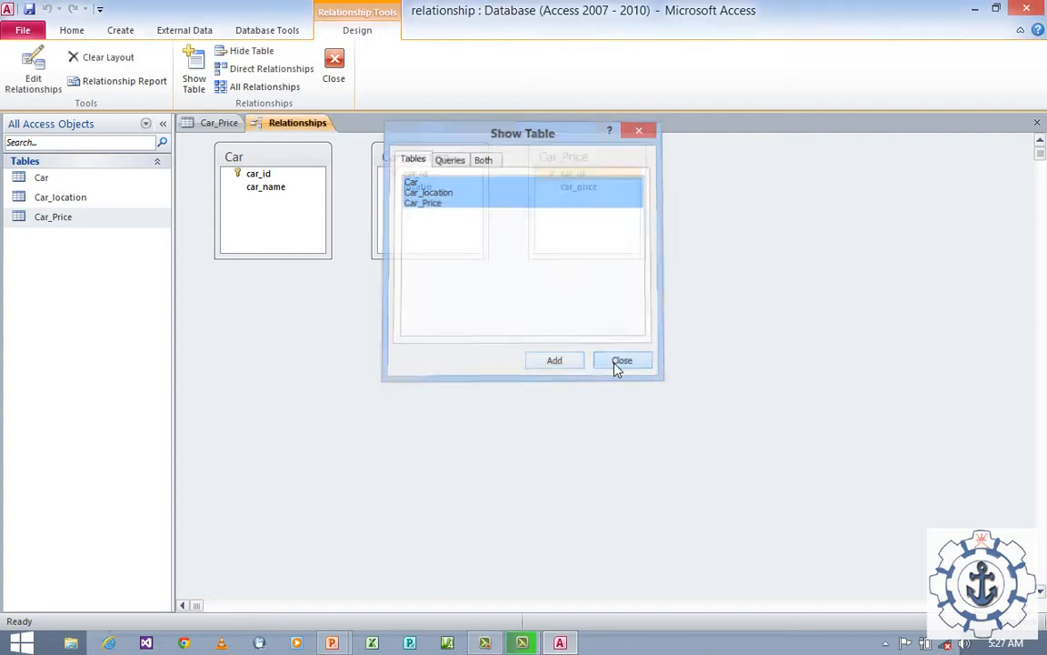
- Arrange the relationship layout with Car_location below and between the other two tables and Car_Price moved slightly farther from Car
drag(408, 155, 409, 331)
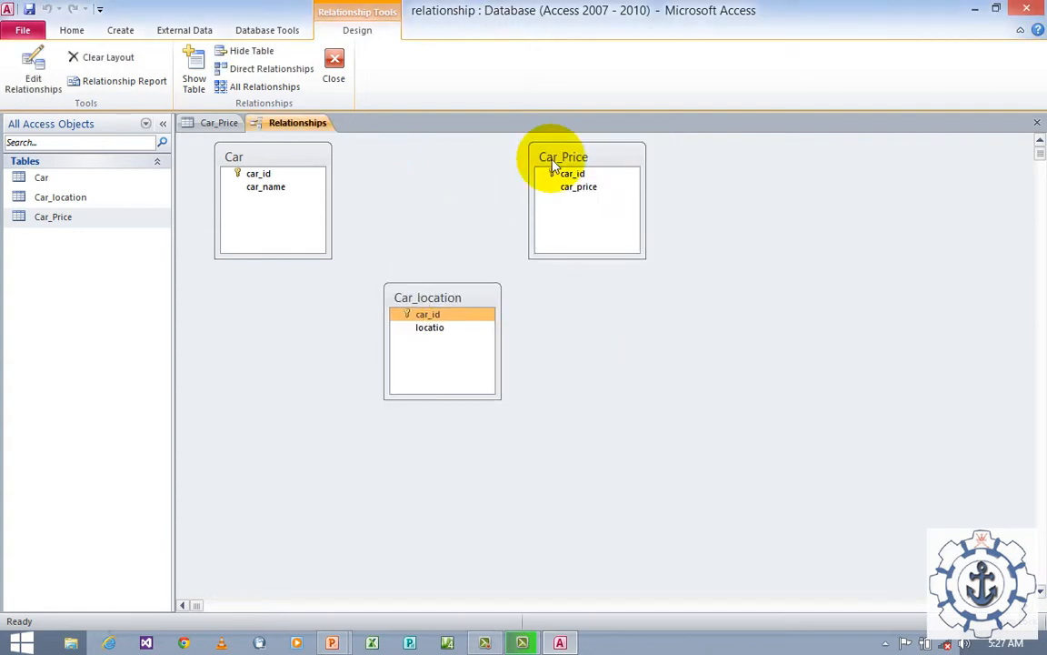
drag(553, 163, 585, 165)
click(457, 303)
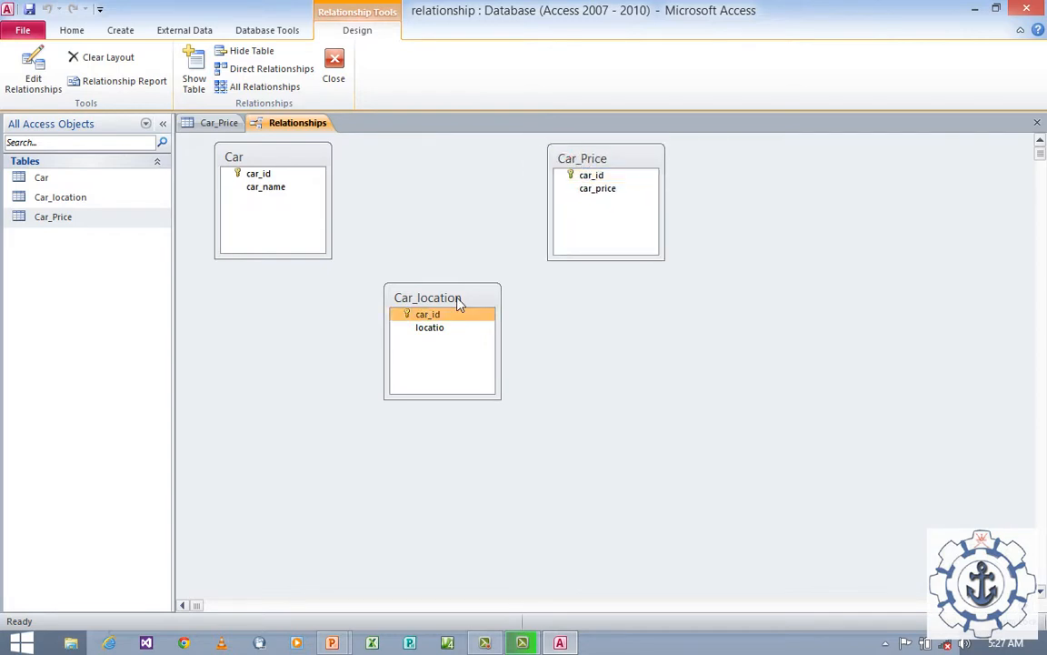
- Swap the Car_location and Car_Price tables in the relationship layout, placing Car_Price below and between the other two
drag(458, 303, 671, 265)
drag(602, 157, 443, 294)
drag(630, 257, 583, 156)
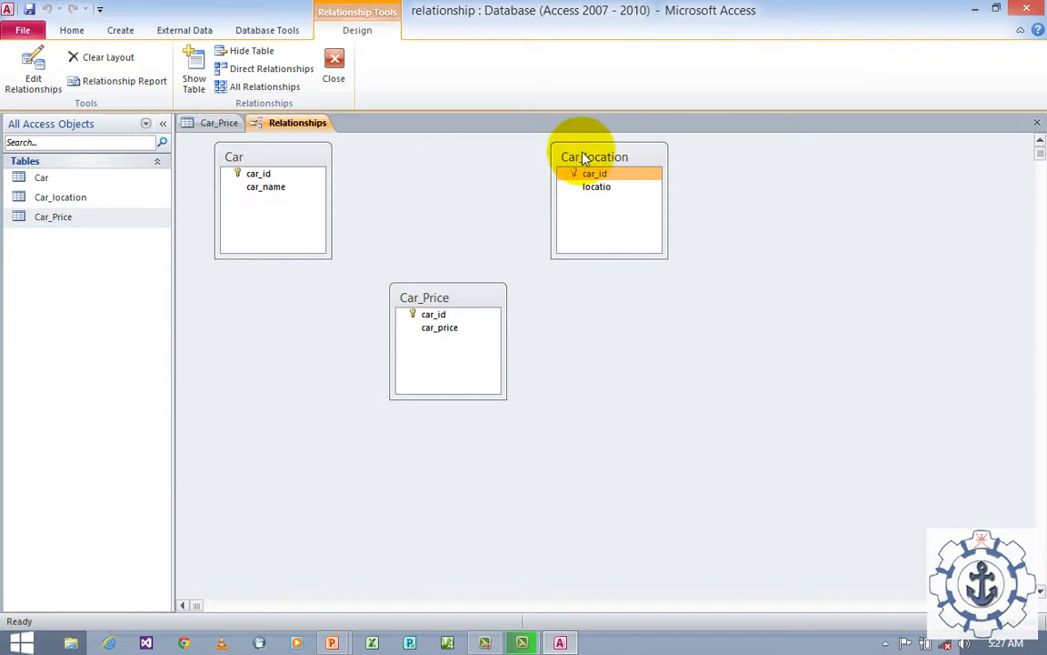
- Define a new relationship with Car as left table and Car_Price as right table, matched on car_id in both
click(262, 177)
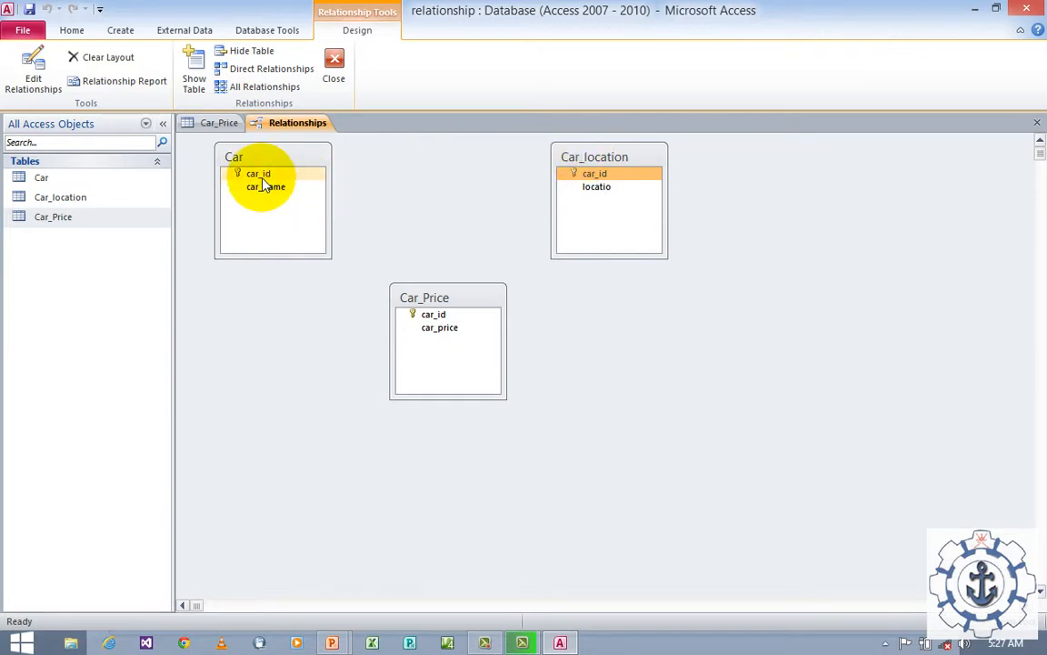
double_click(262, 177)
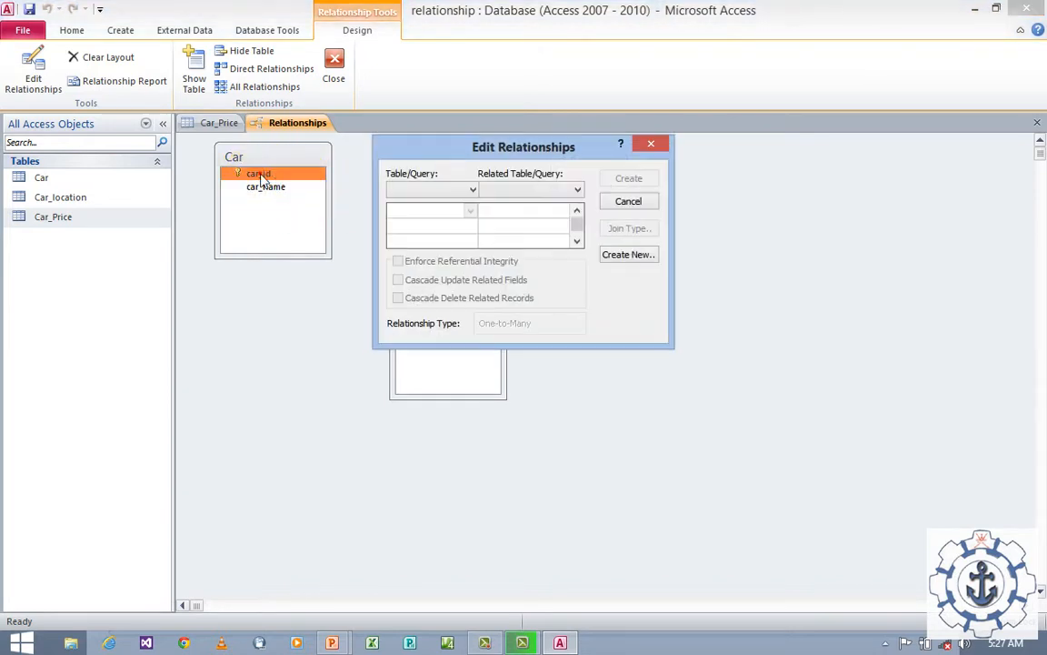
click(618, 257)
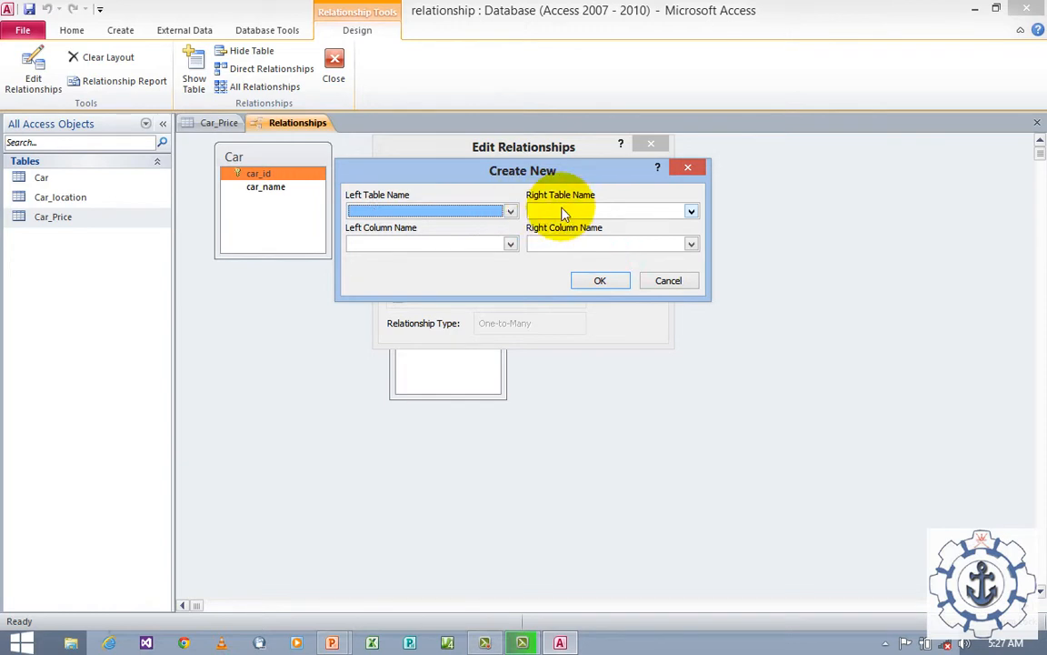
click(502, 215)
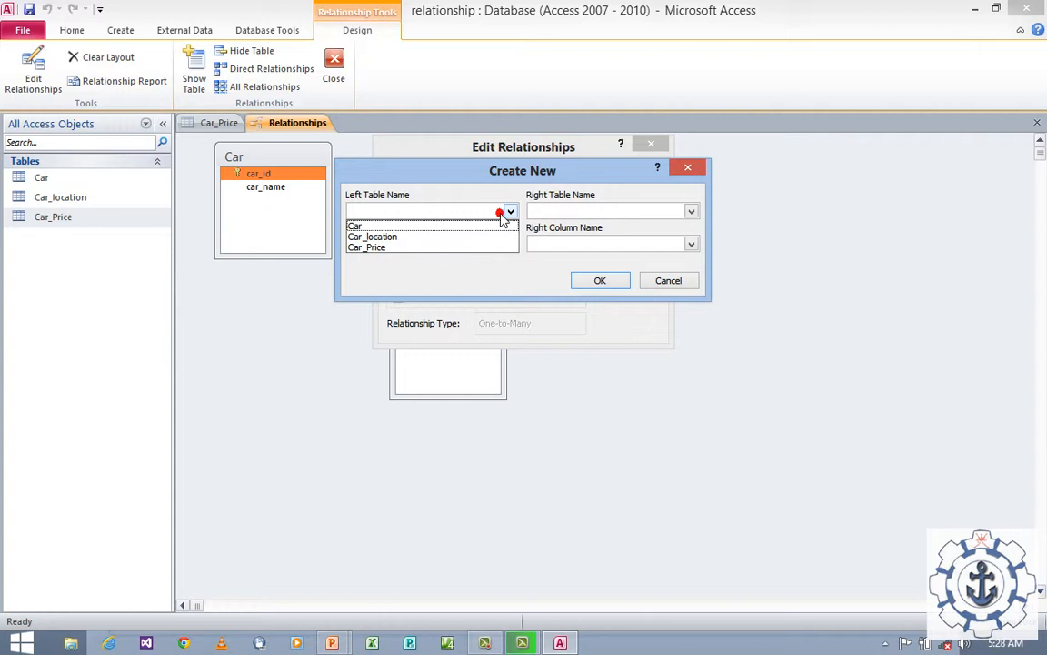
click(495, 227)
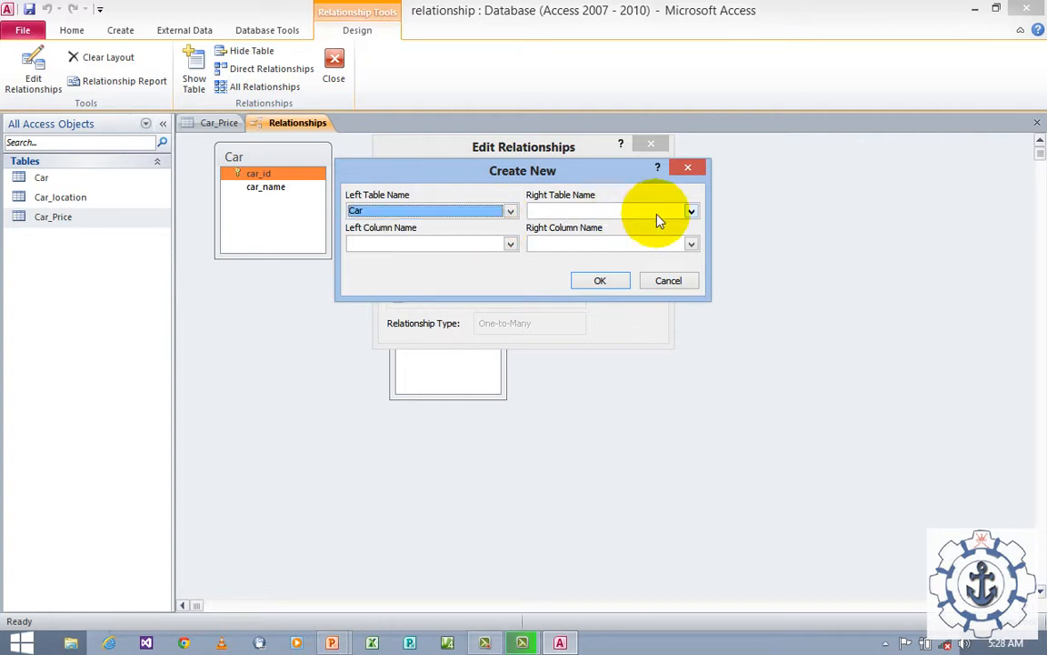
click(690, 213)
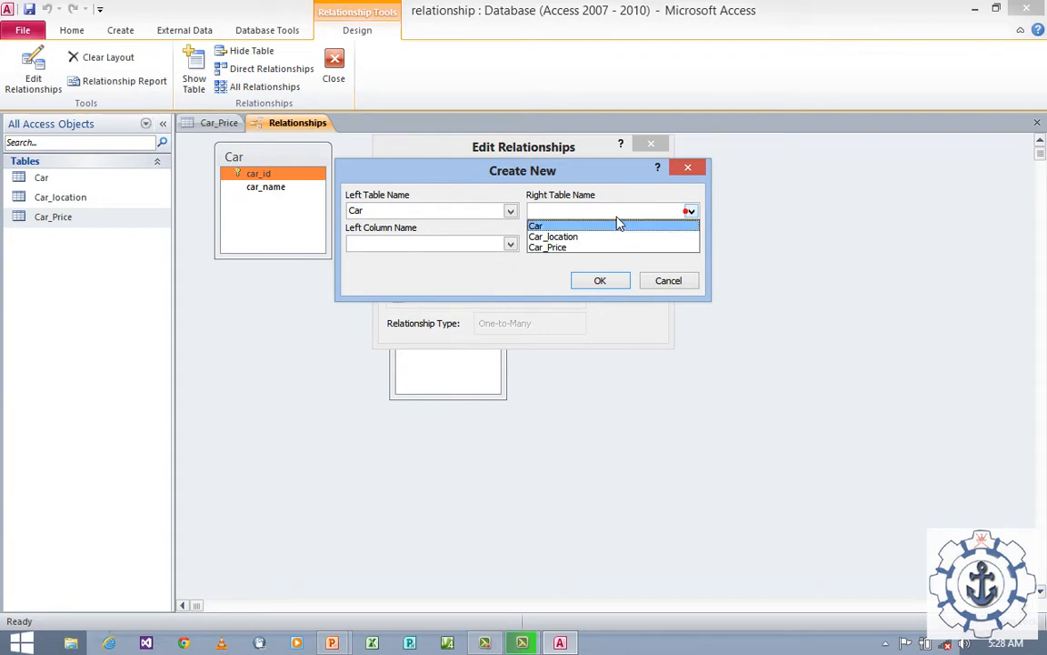
click(552, 248)
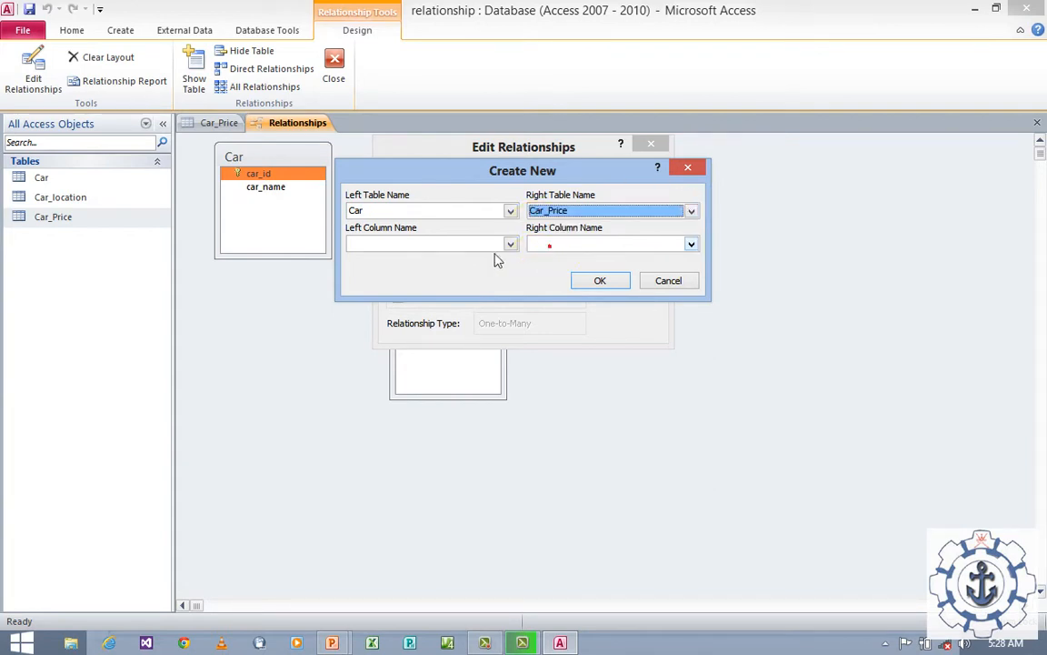
click(510, 244)
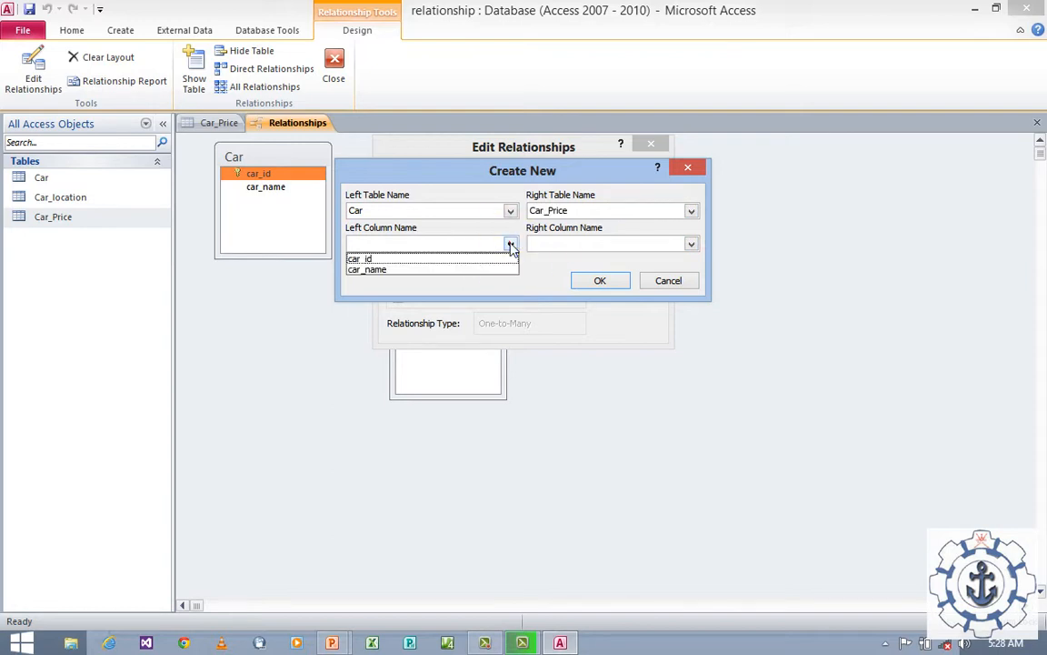
click(491, 258)
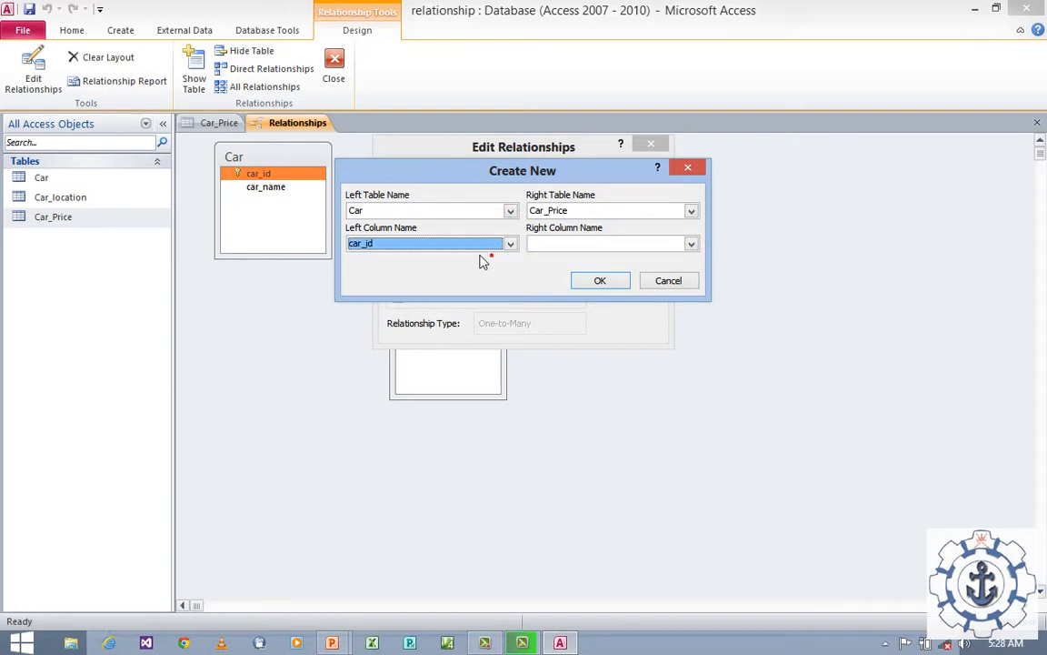
click(690, 245)
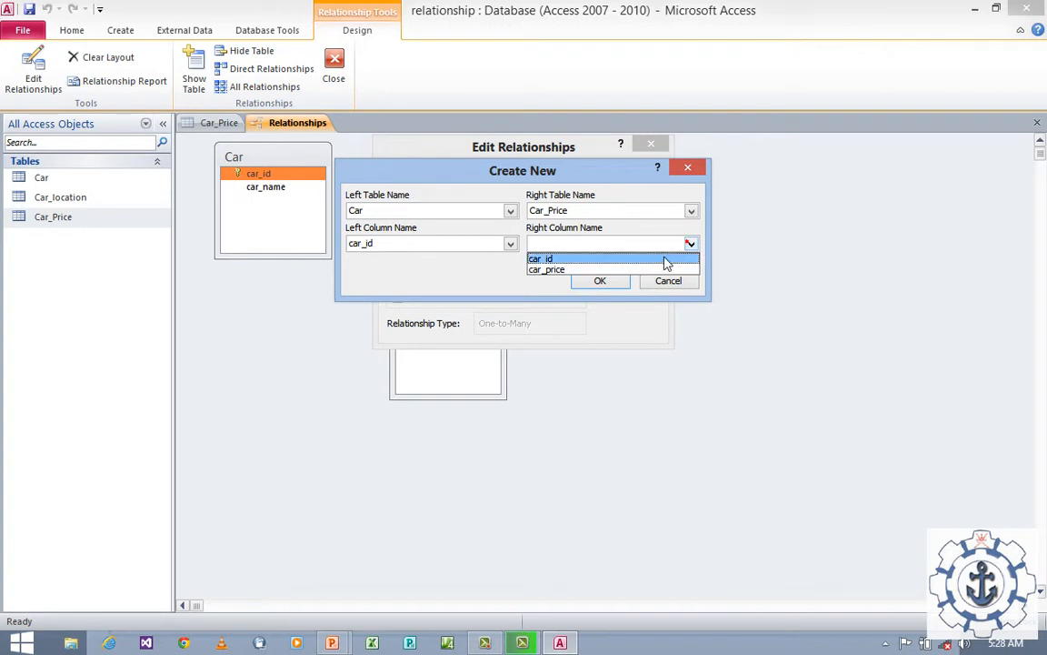
click(652, 261)
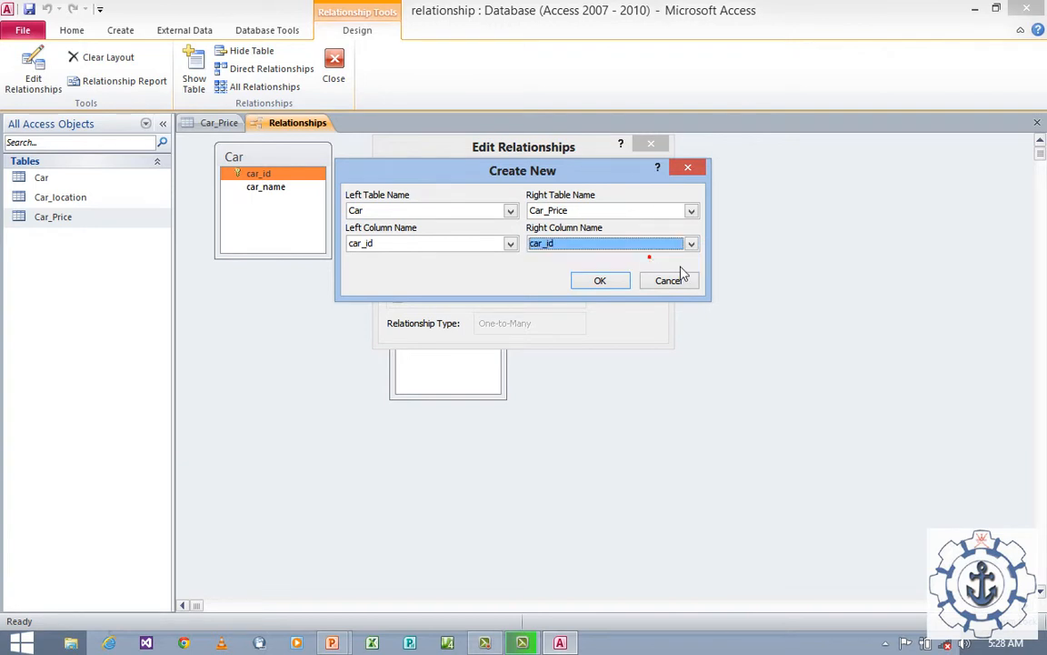
click(611, 282)
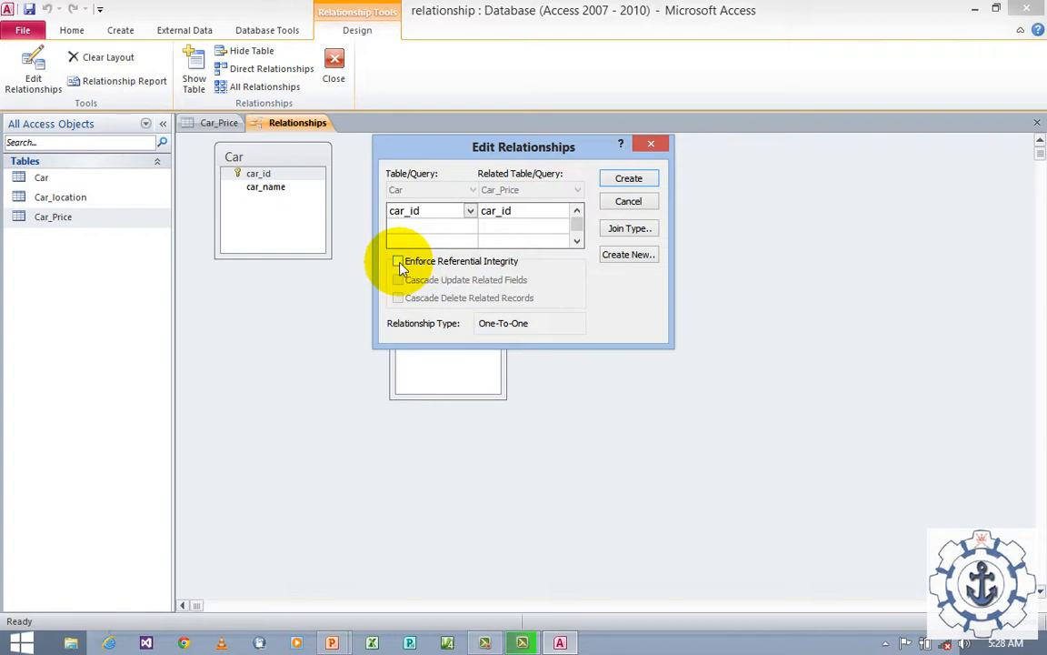
- Try to create the Car to Car_Price relationship with referential integrity enforced, and cancel the relationship
click(399, 262)
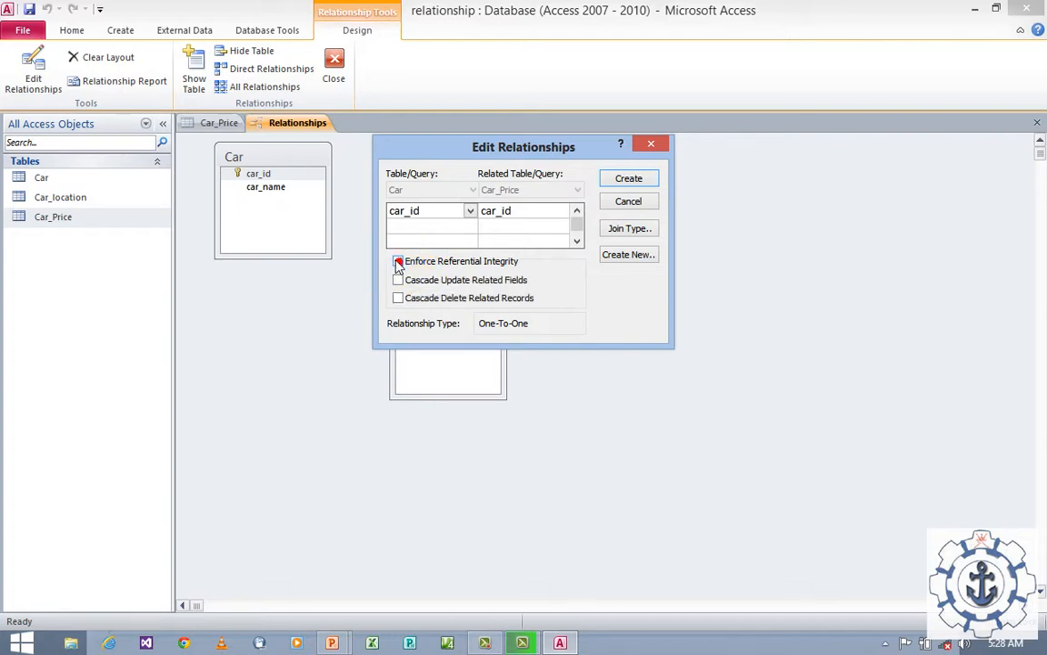
click(636, 178)
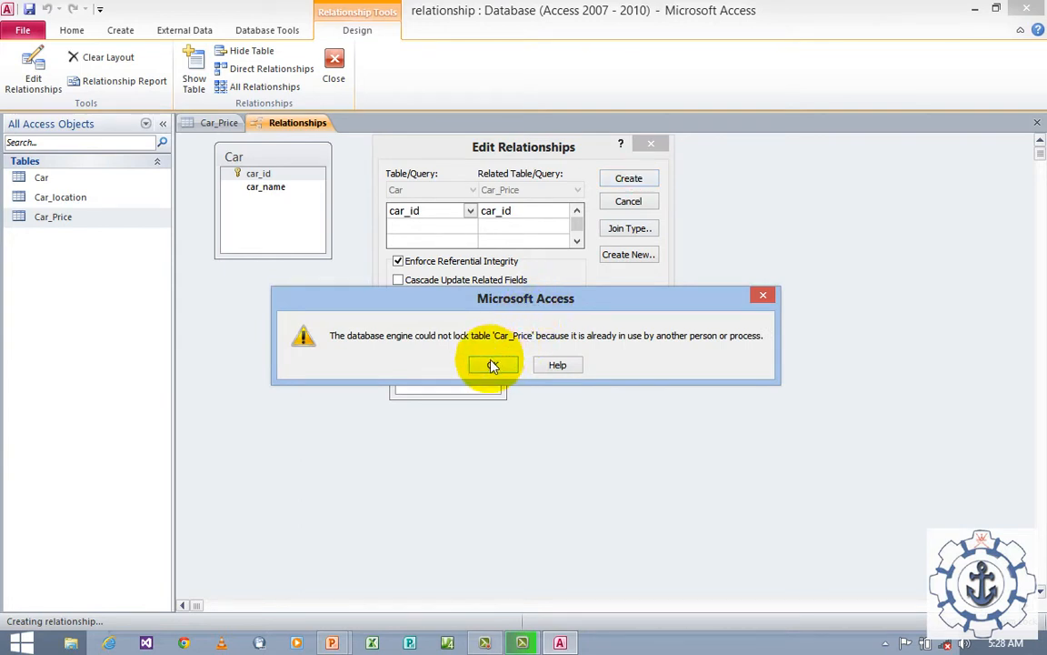
click(492, 365)
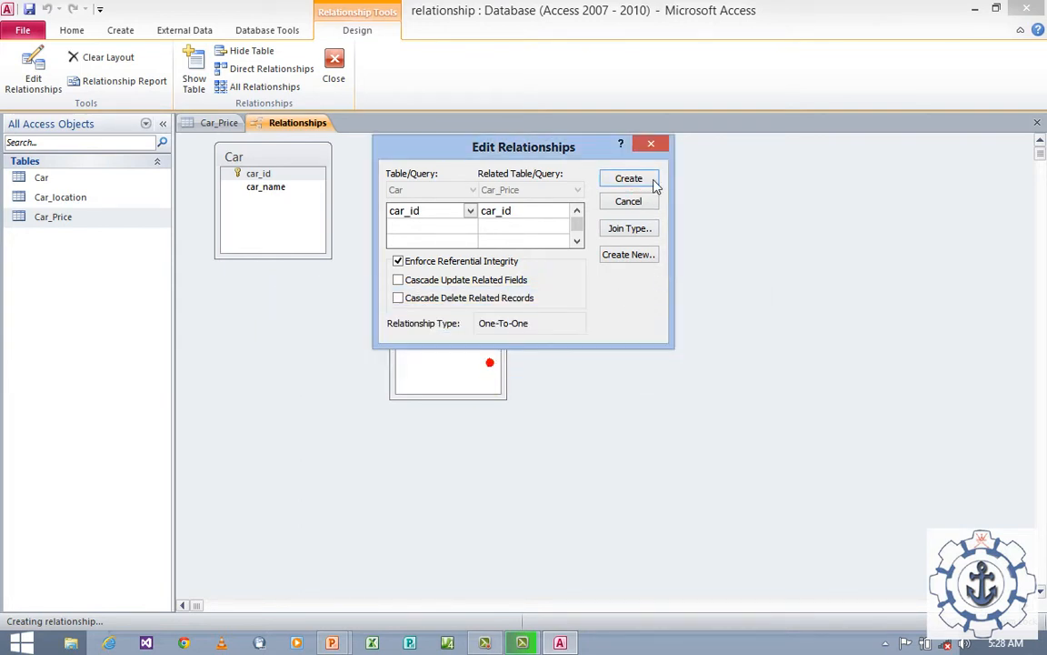
click(628, 201)
- Close the open Car_Price table and return to the relationship layout
click(219, 124)
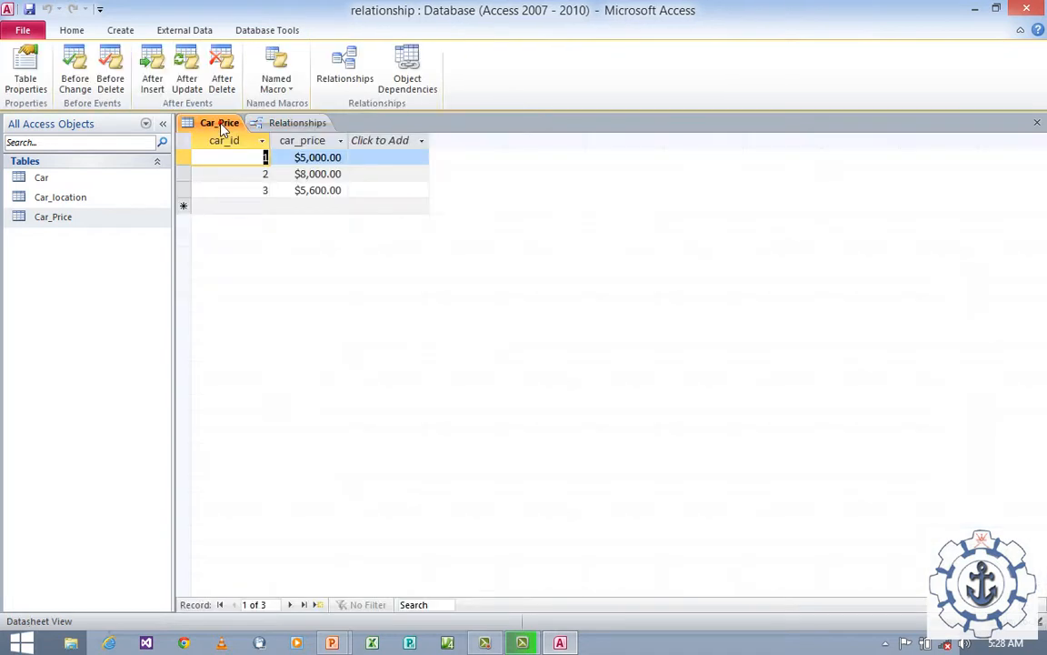
click(1037, 125)
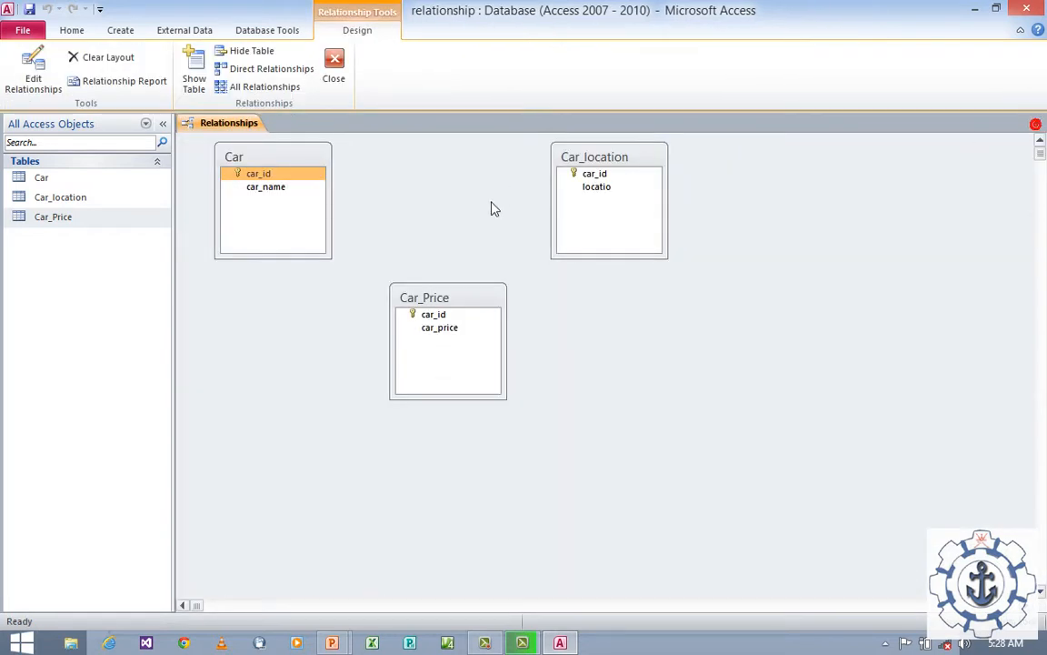
- Create a relationship with Car as left table and Car_Price as right table, joining car_id to car_id
click(301, 176)
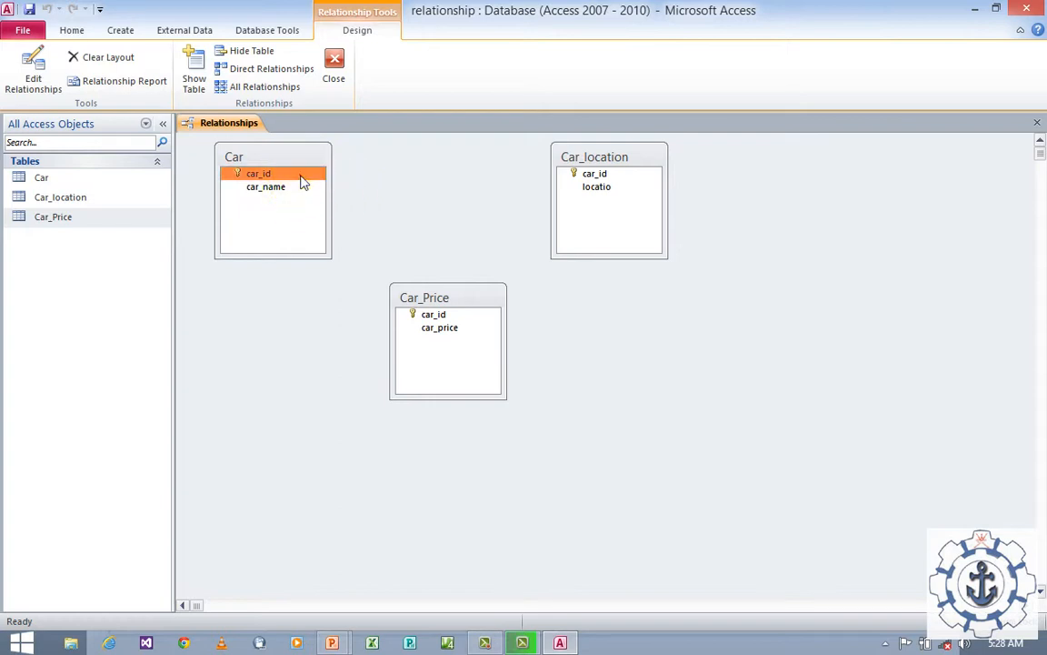
double_click(301, 179)
click(629, 256)
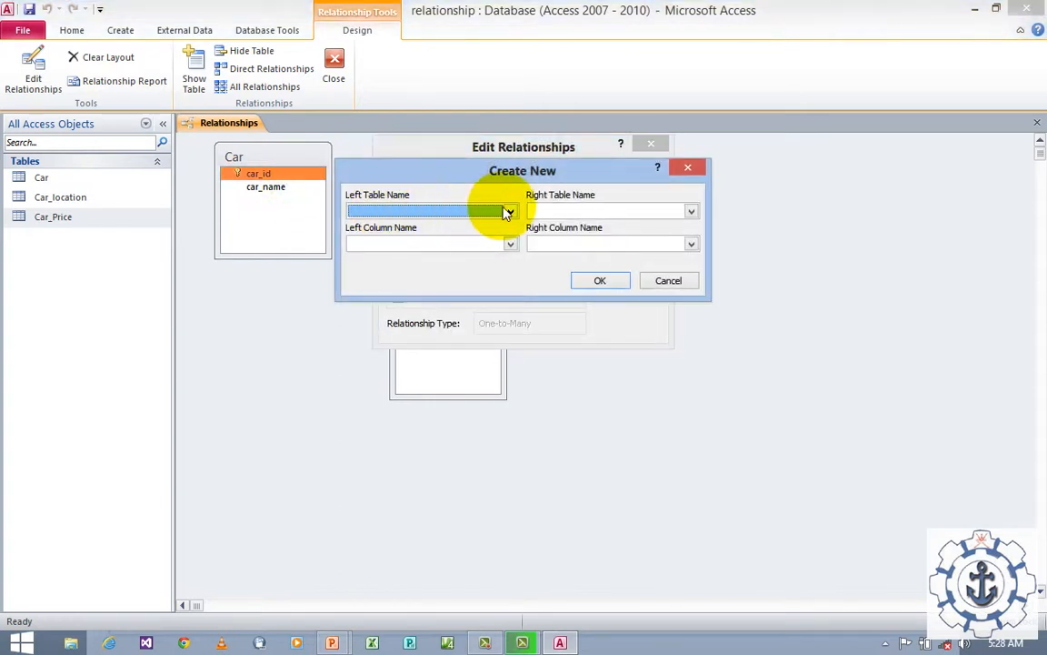
click(509, 213)
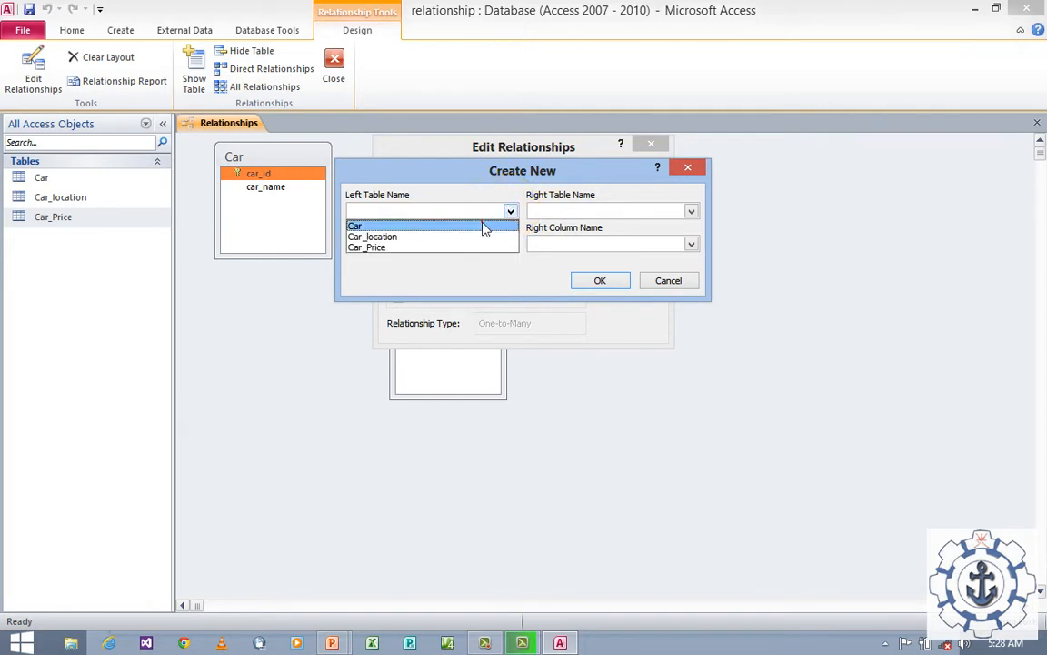
click(483, 226)
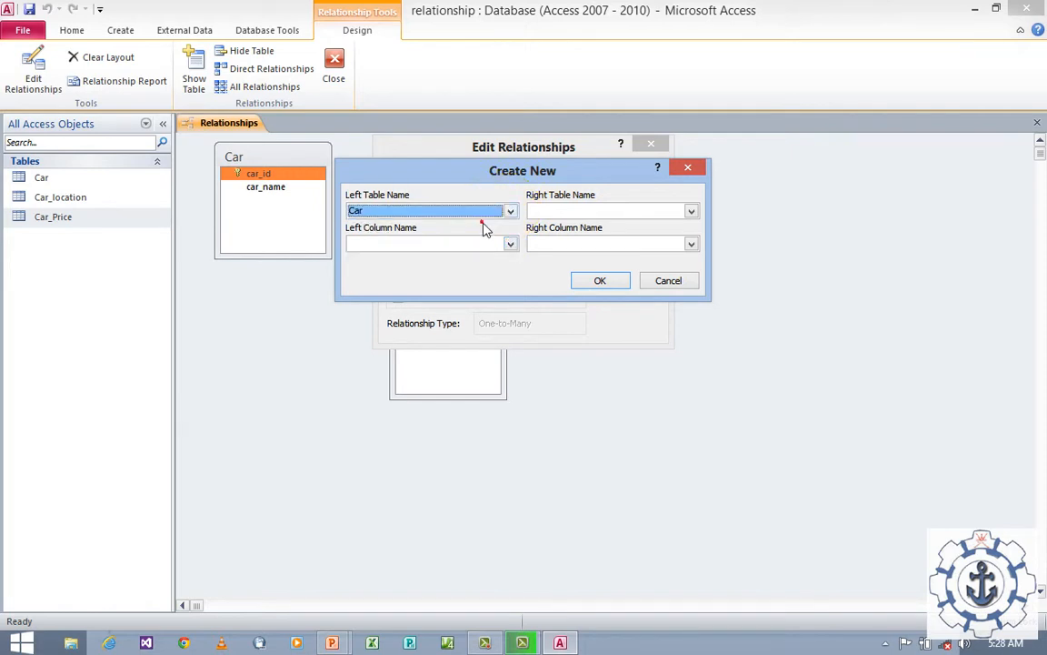
click(690, 212)
click(627, 248)
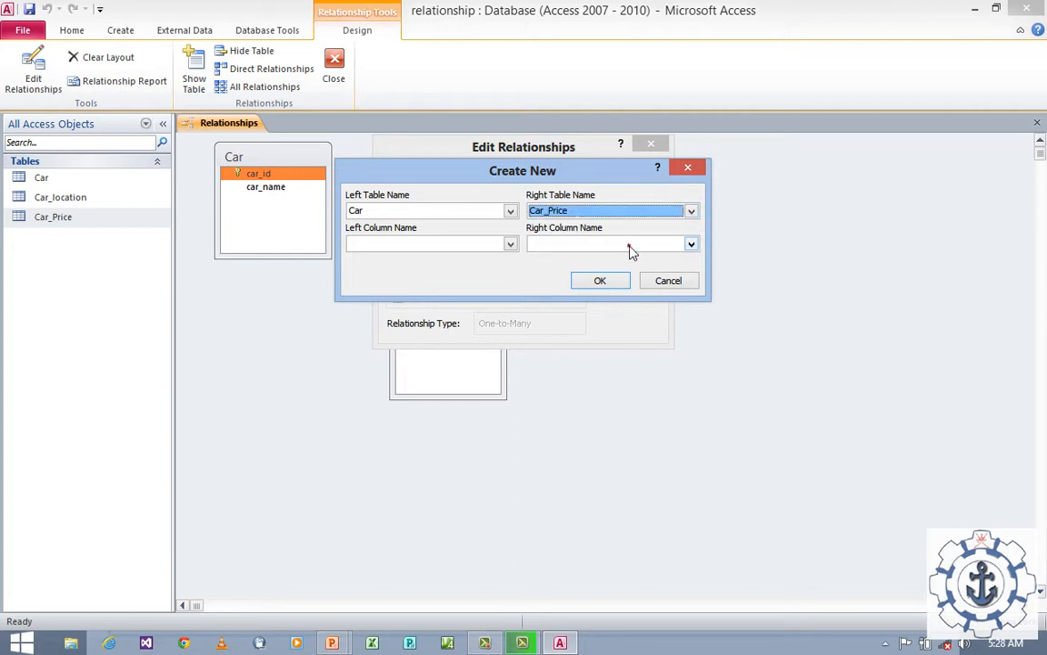
click(510, 243)
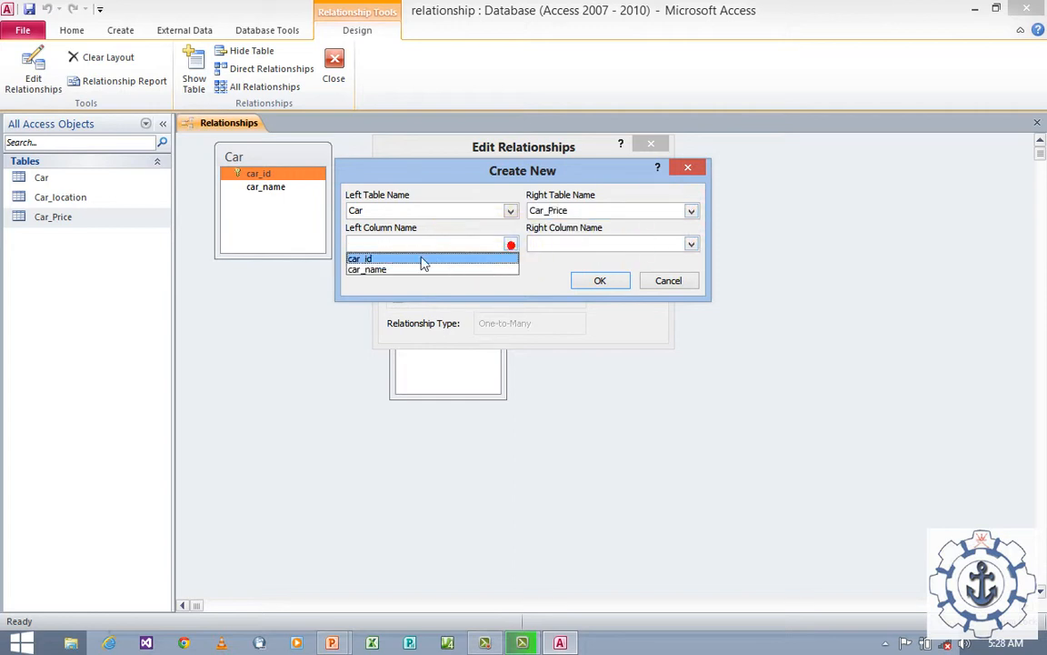
click(361, 260)
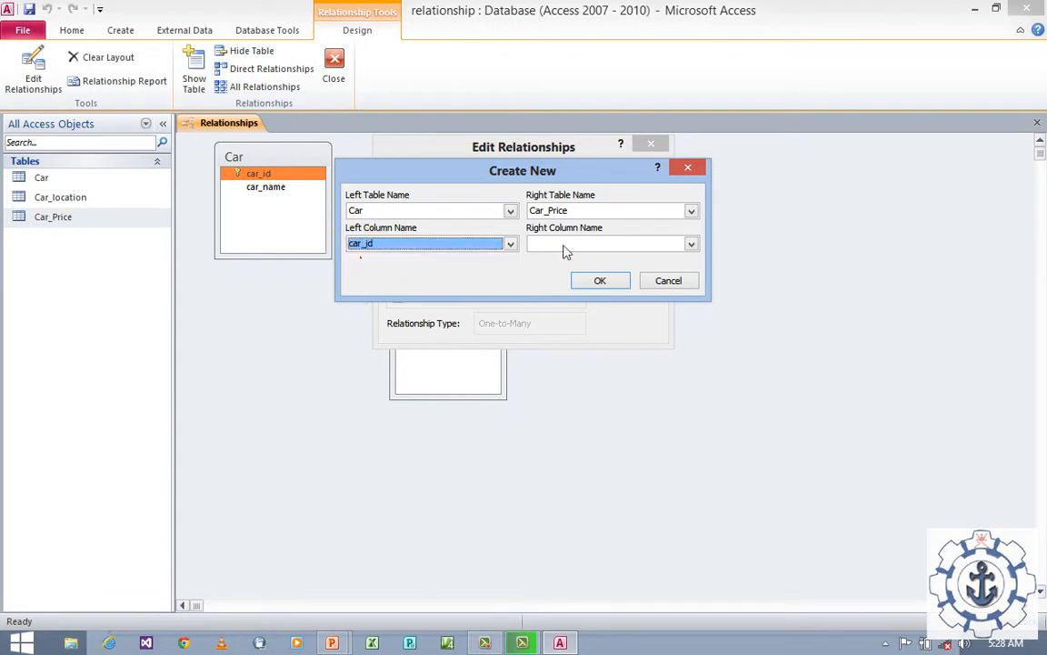
click(691, 244)
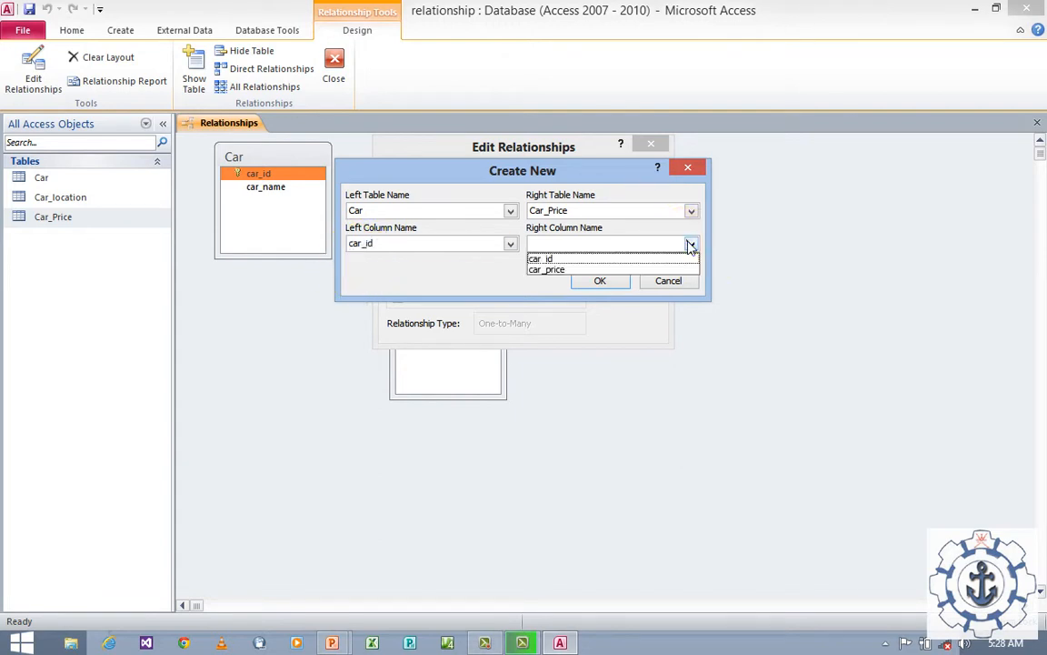
click(620, 261)
click(603, 281)
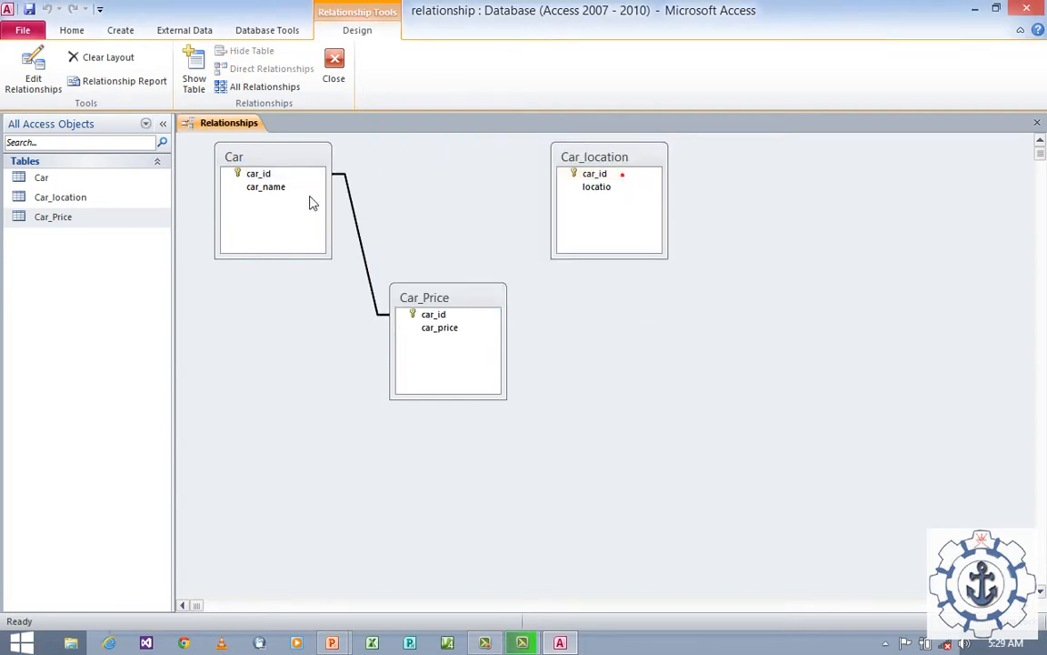
- Enforce referential integrity on the existing relationship between Car and Car_Price
click(358, 218)
double_click(358, 219)
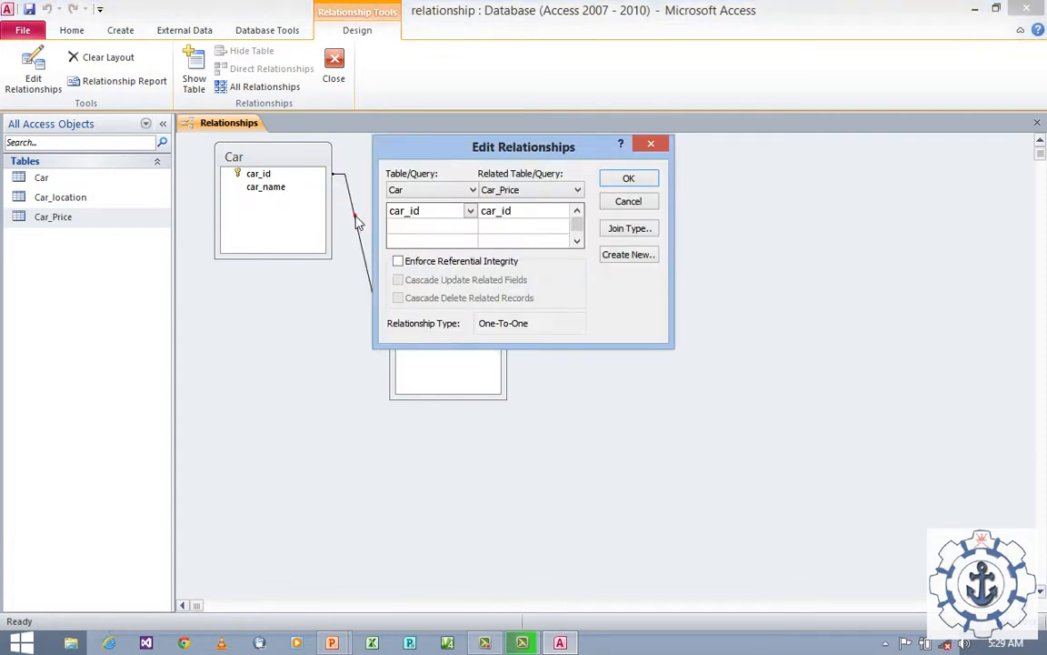
click(651, 144)
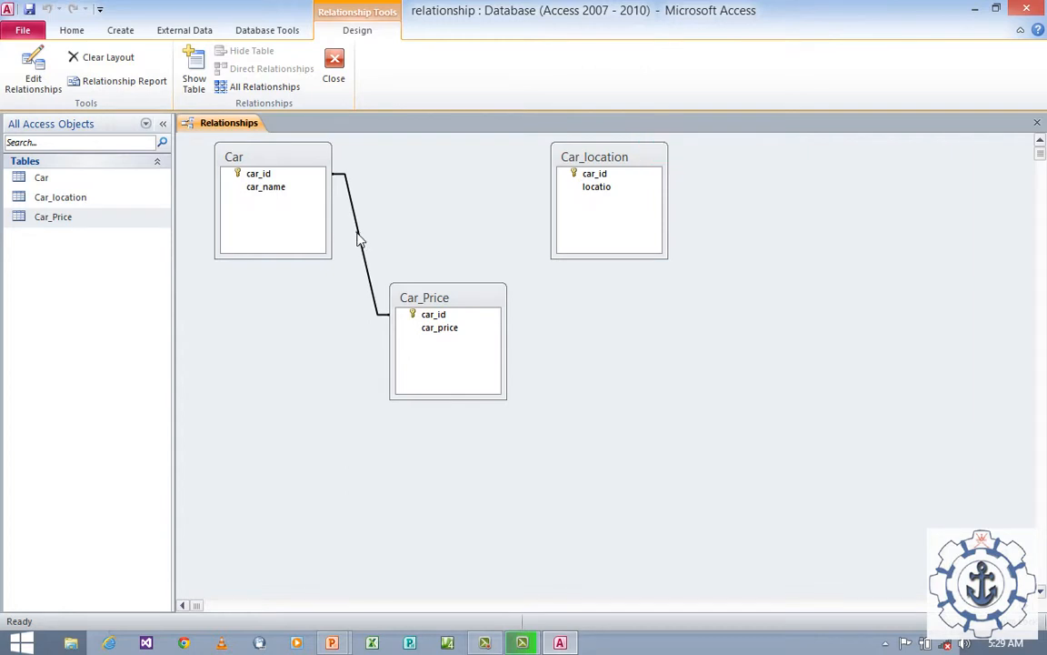
double_click(359, 234)
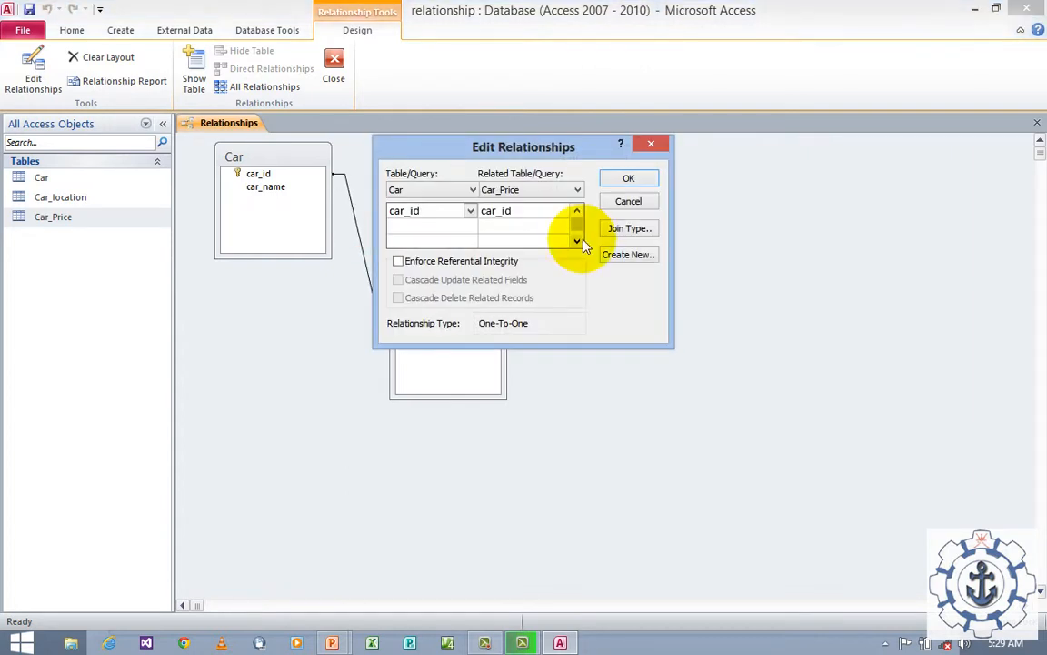
click(400, 262)
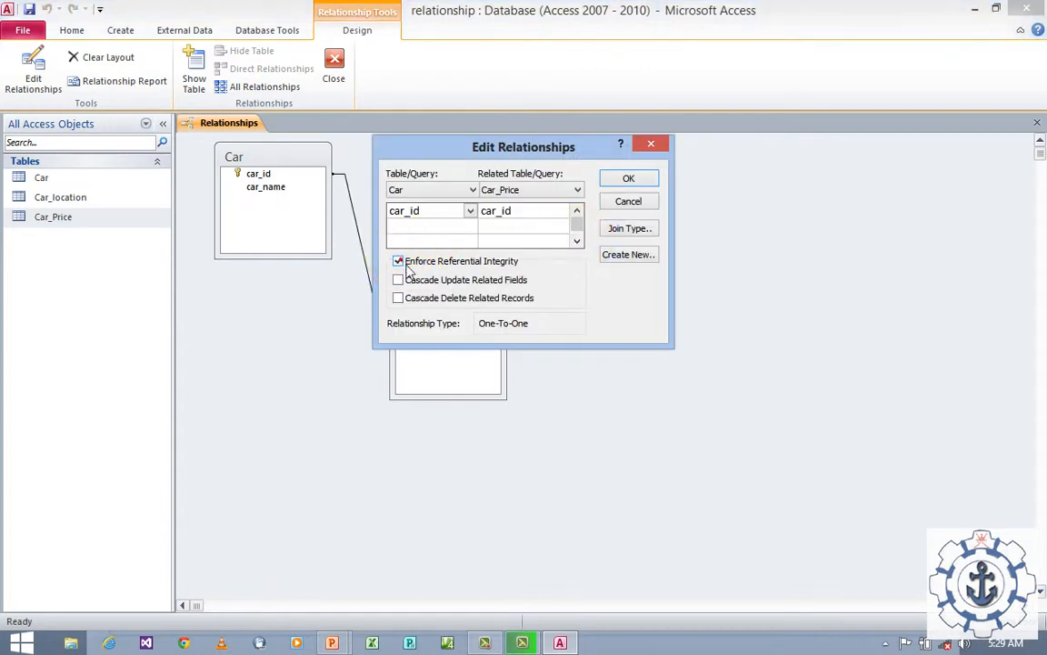
click(624, 179)
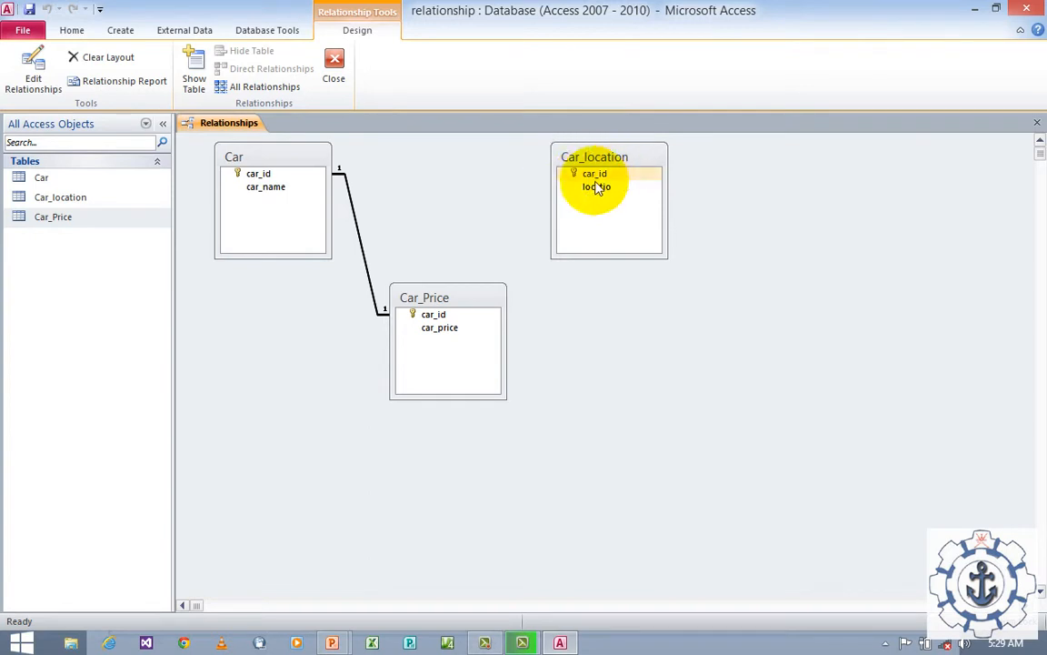
- Start a new relationship with Car_Price as the left table and Car_location as the right table
double_click(597, 175)
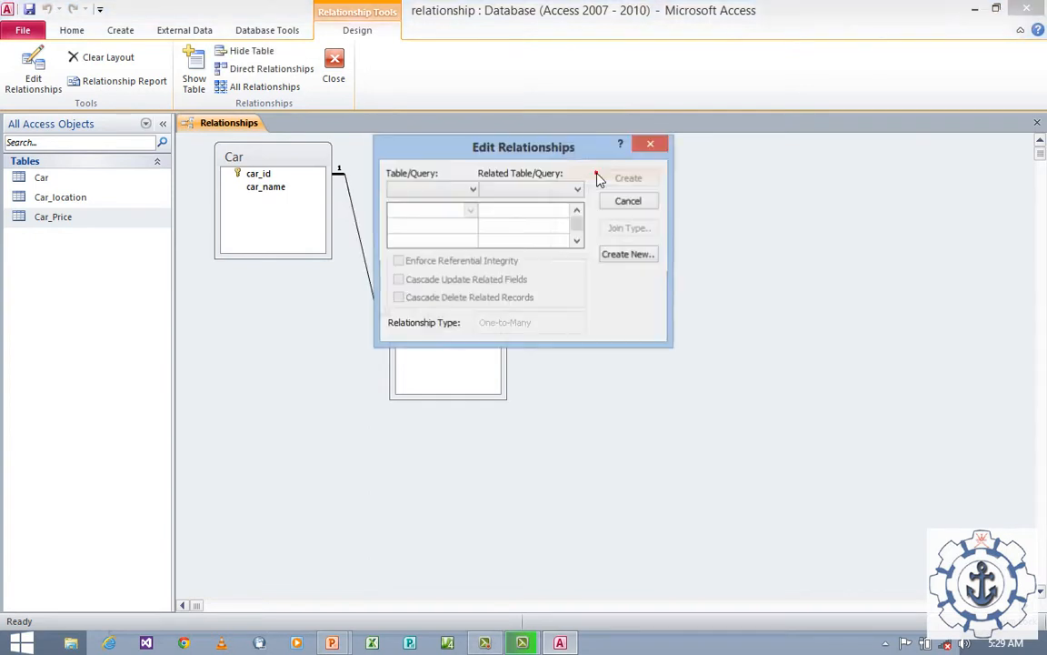
click(630, 256)
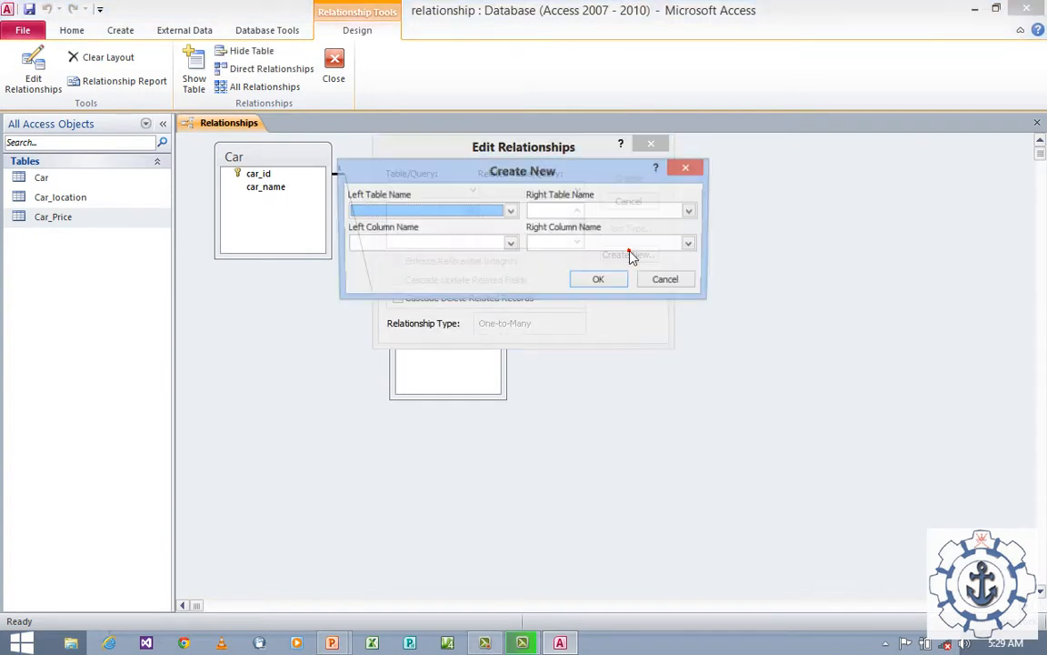
click(475, 214)
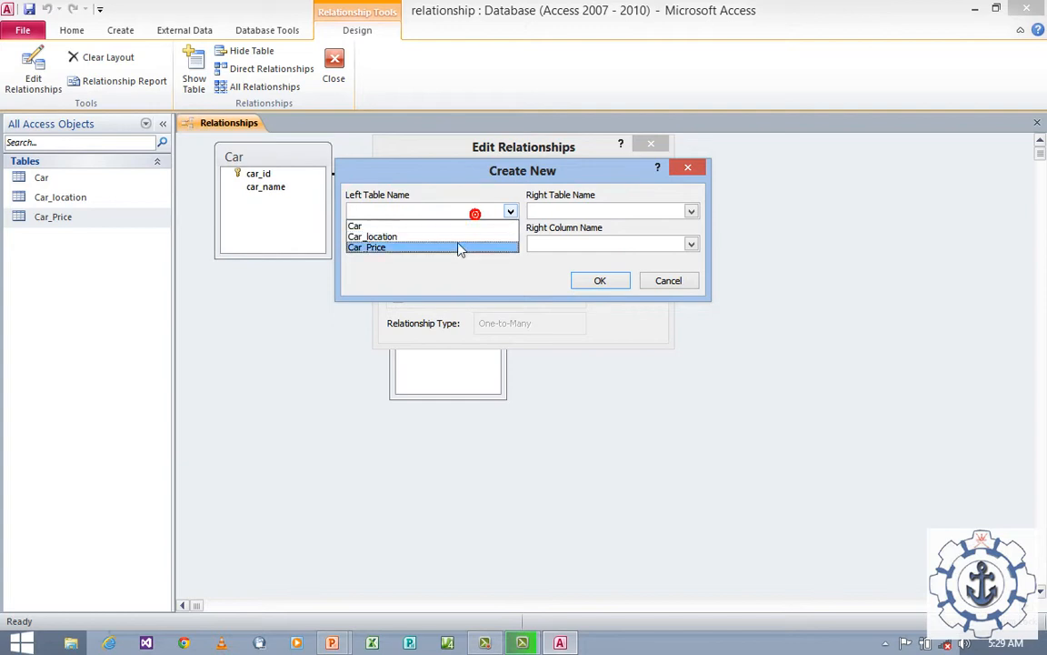
click(460, 247)
click(691, 210)
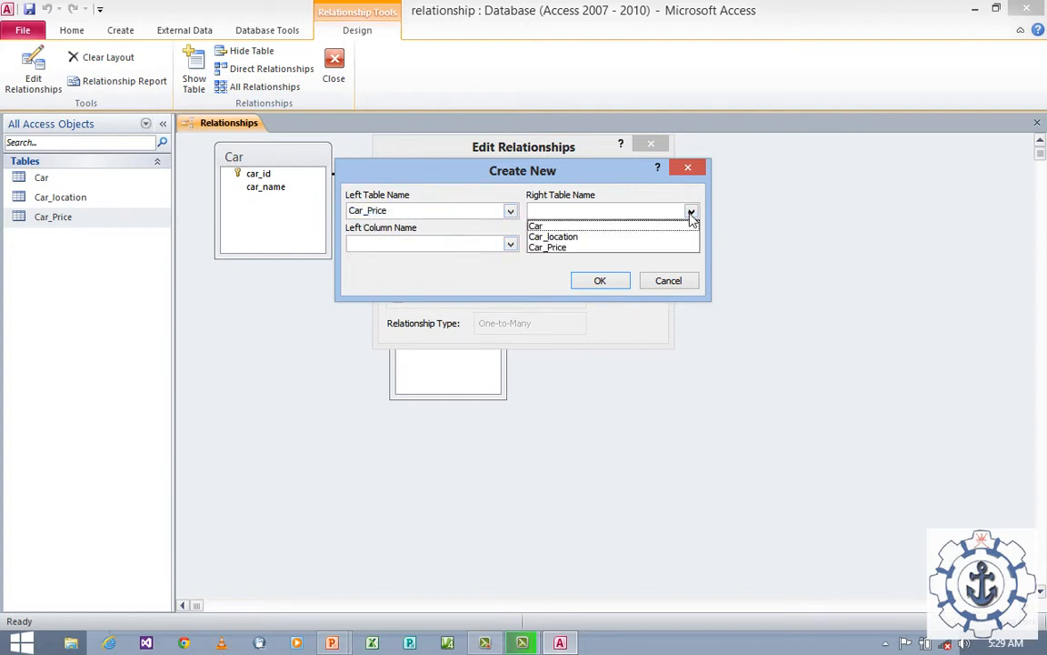
click(635, 240)
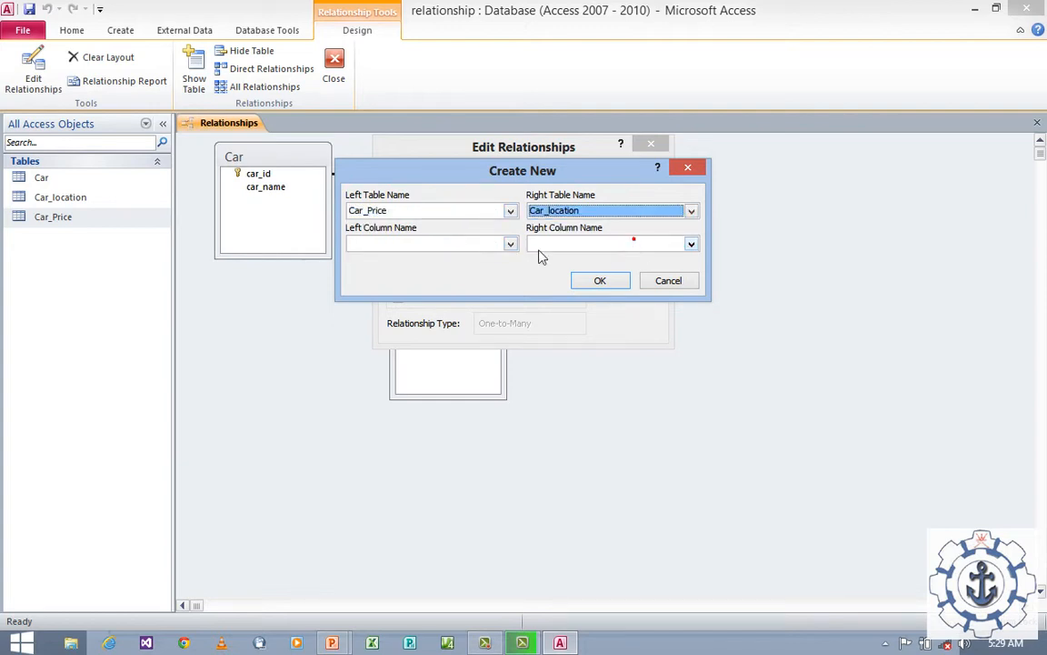
- Join car_id to car_id for Car_Price and Car_location, and create the relationship with referential integrity enforced
click(510, 244)
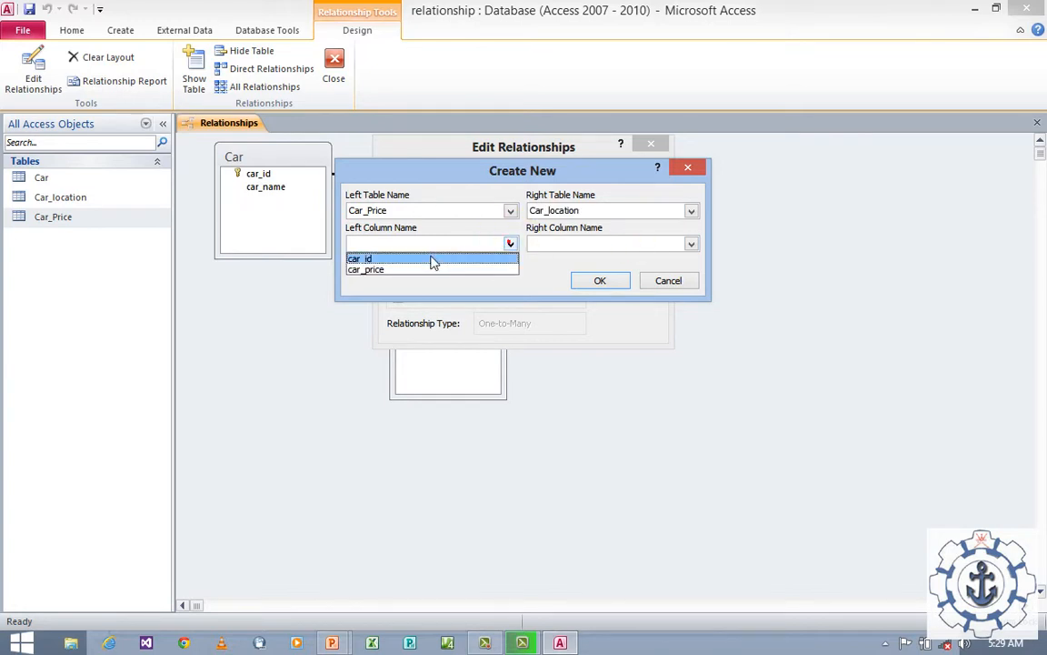
click(432, 260)
click(691, 244)
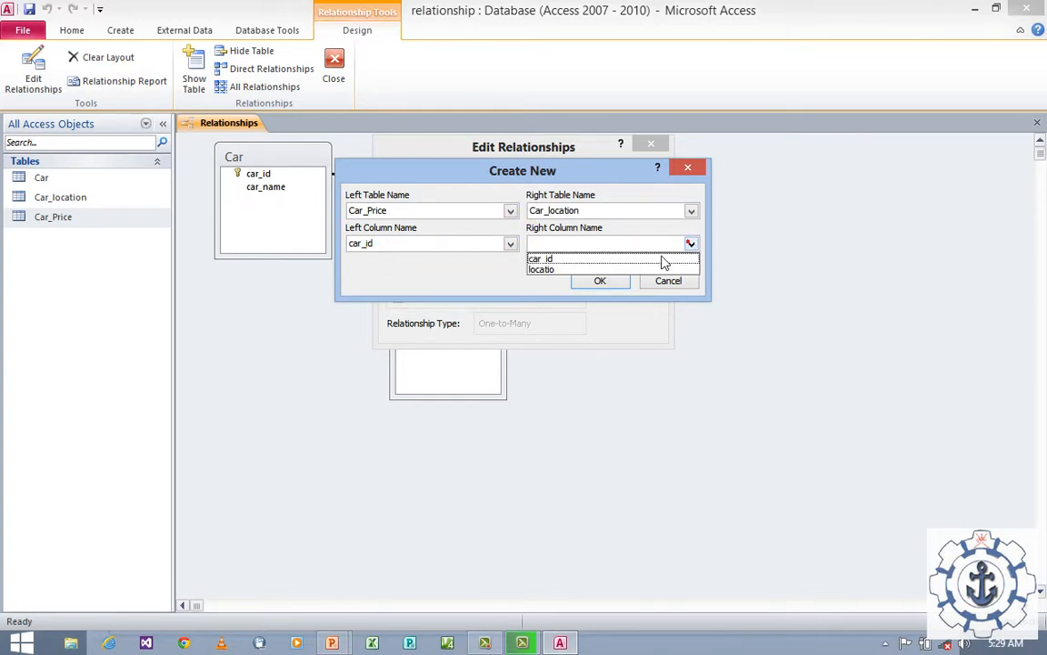
click(576, 260)
click(597, 281)
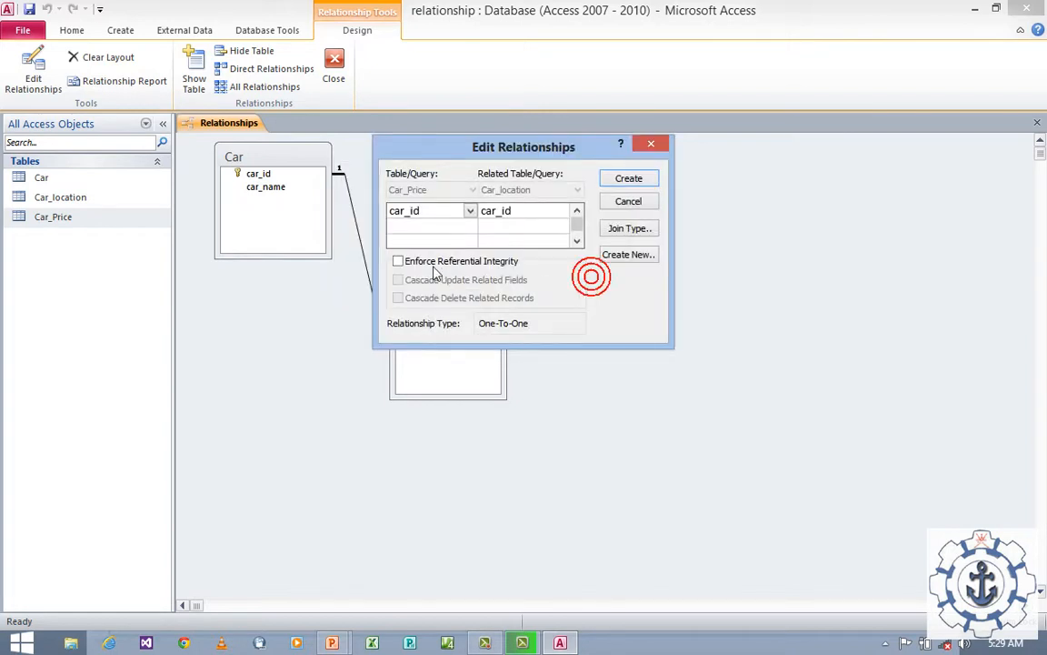
click(400, 263)
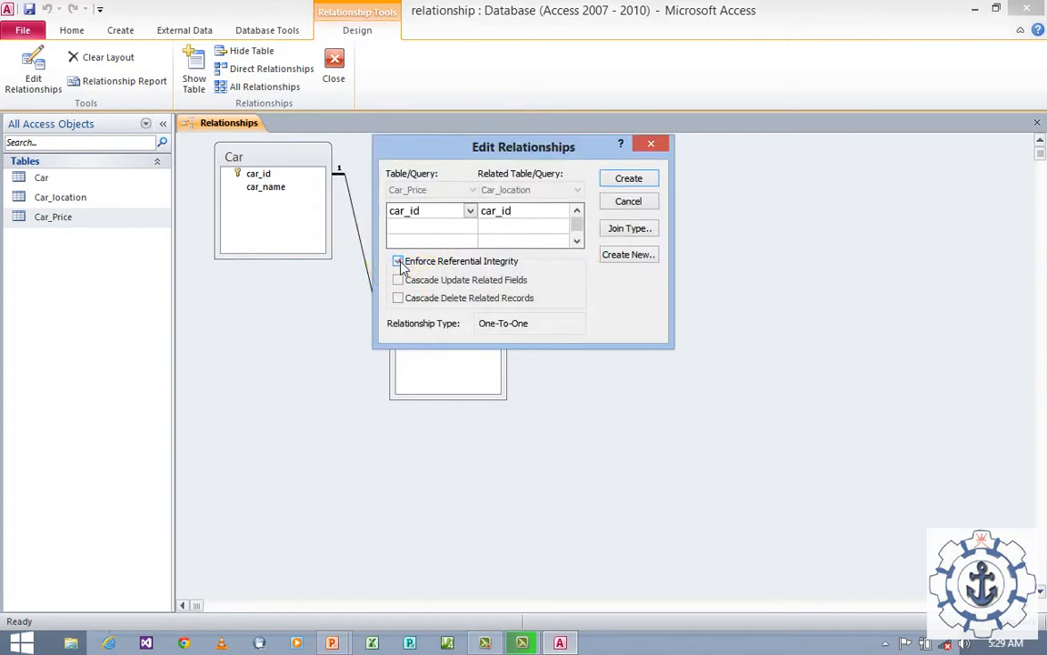
click(625, 180)
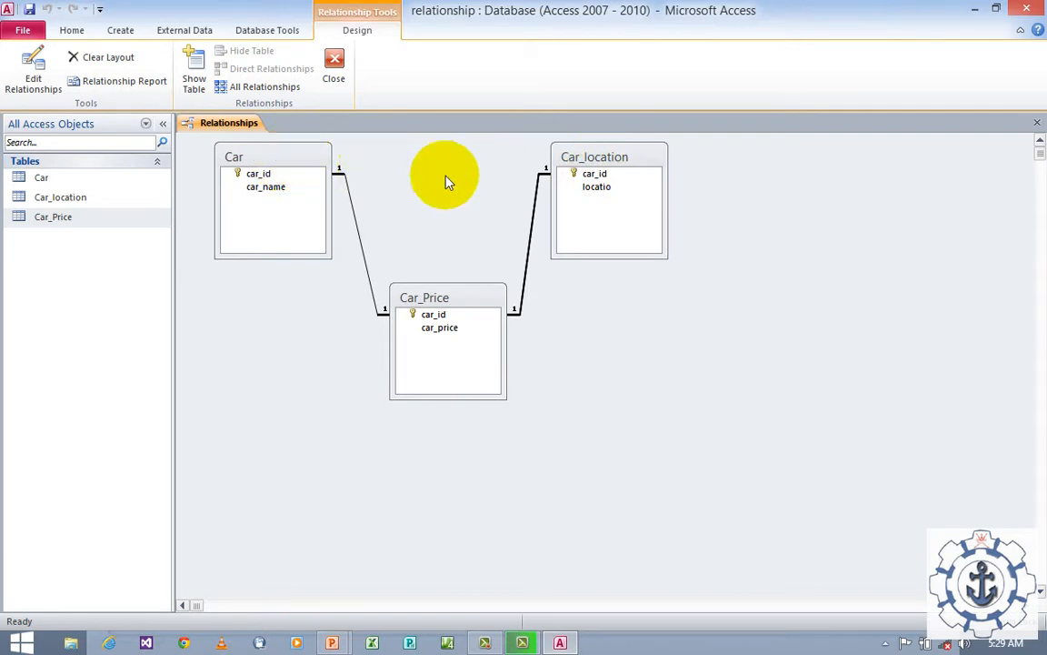
- Start a new relationship with Car as the left table and Car_location as the right table
click(598, 172)
click(599, 162)
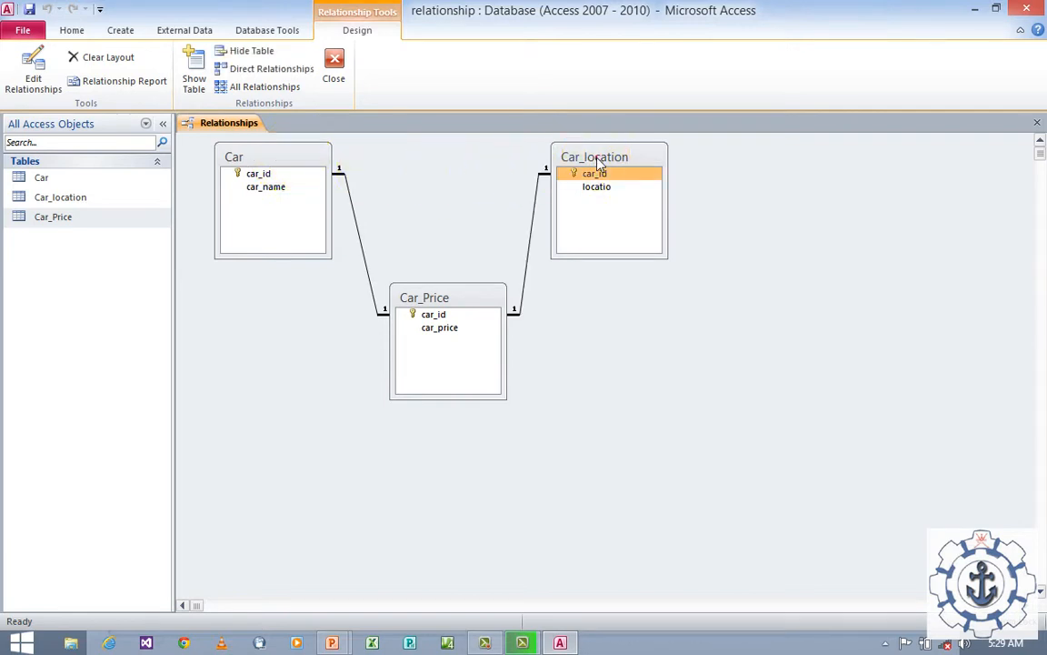
double_click(596, 174)
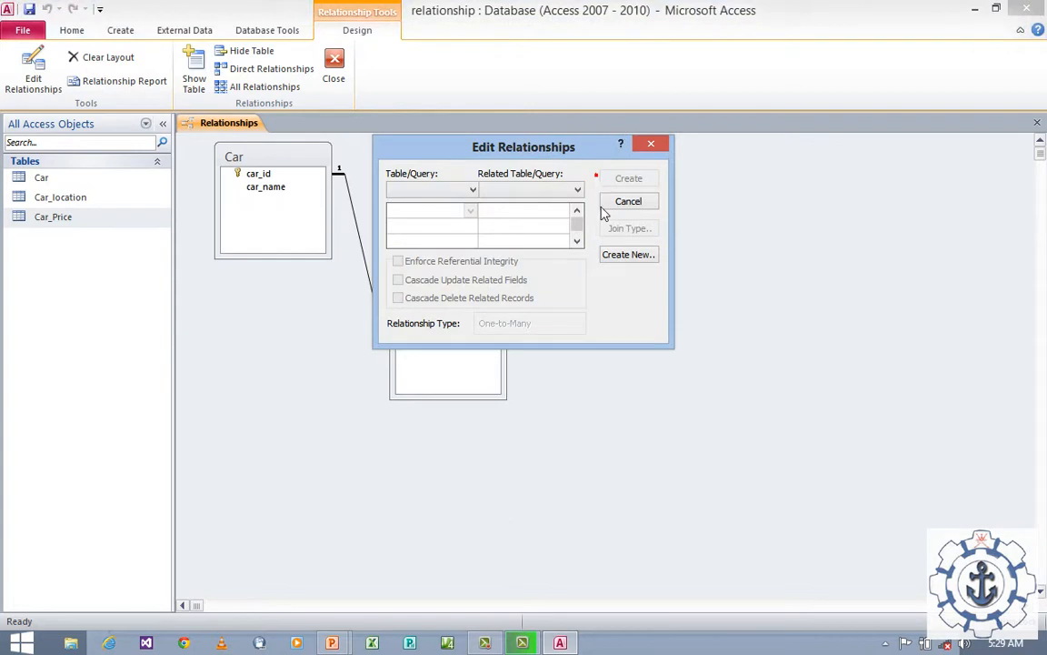
click(626, 255)
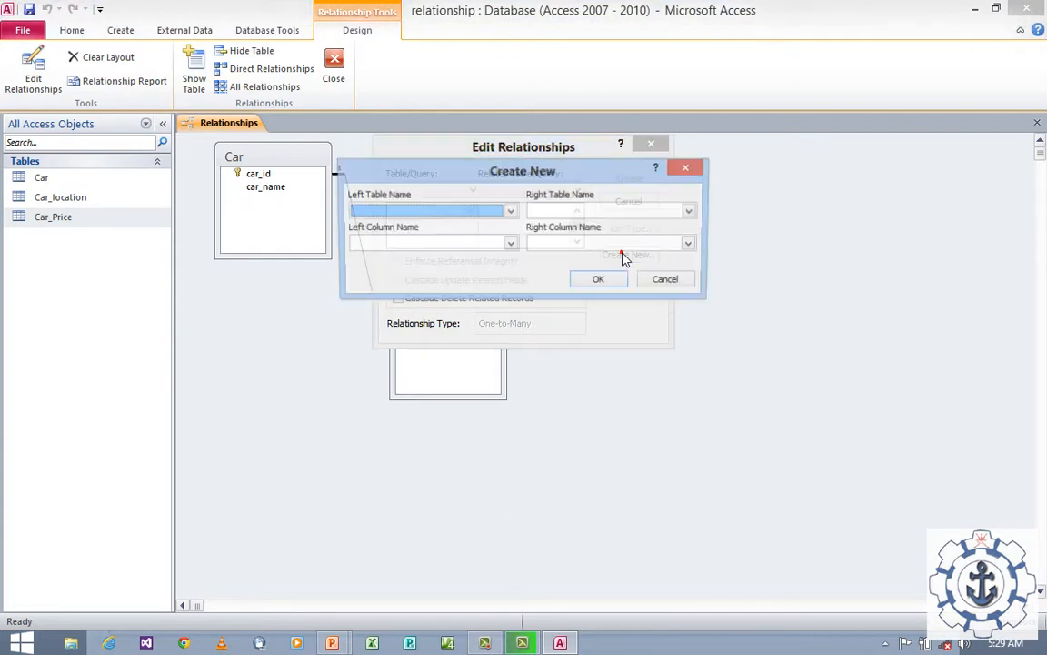
click(511, 212)
click(466, 228)
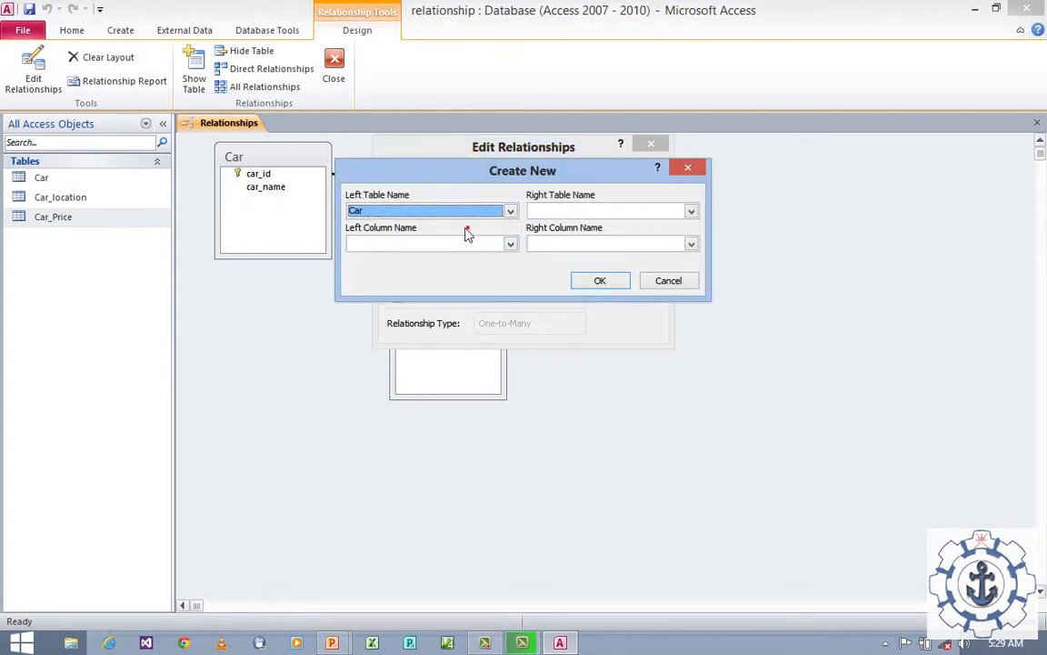
click(692, 211)
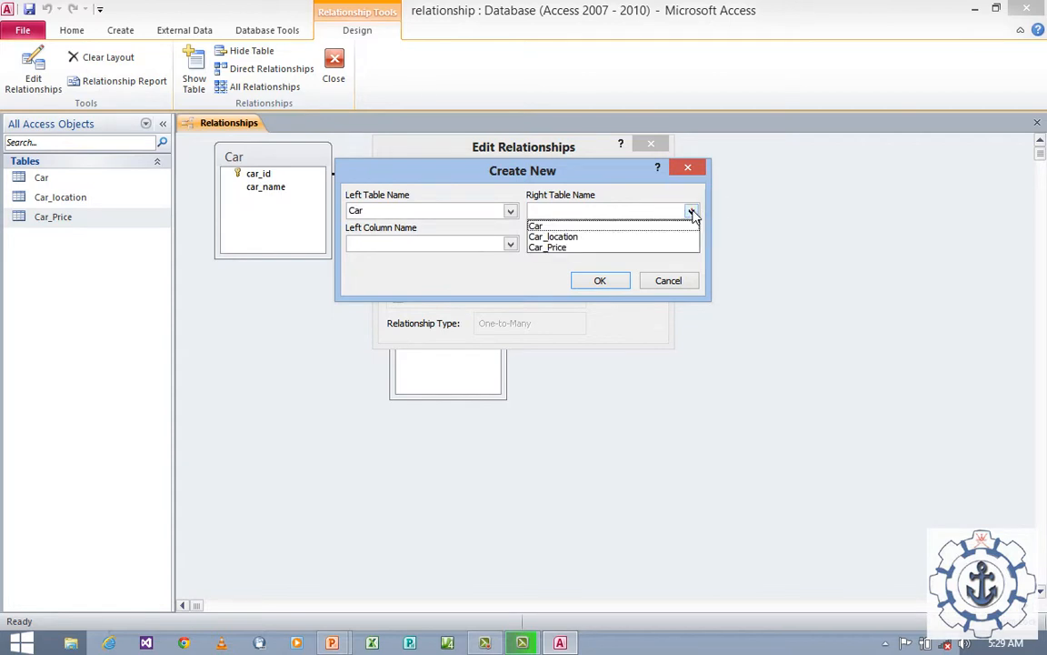
click(630, 238)
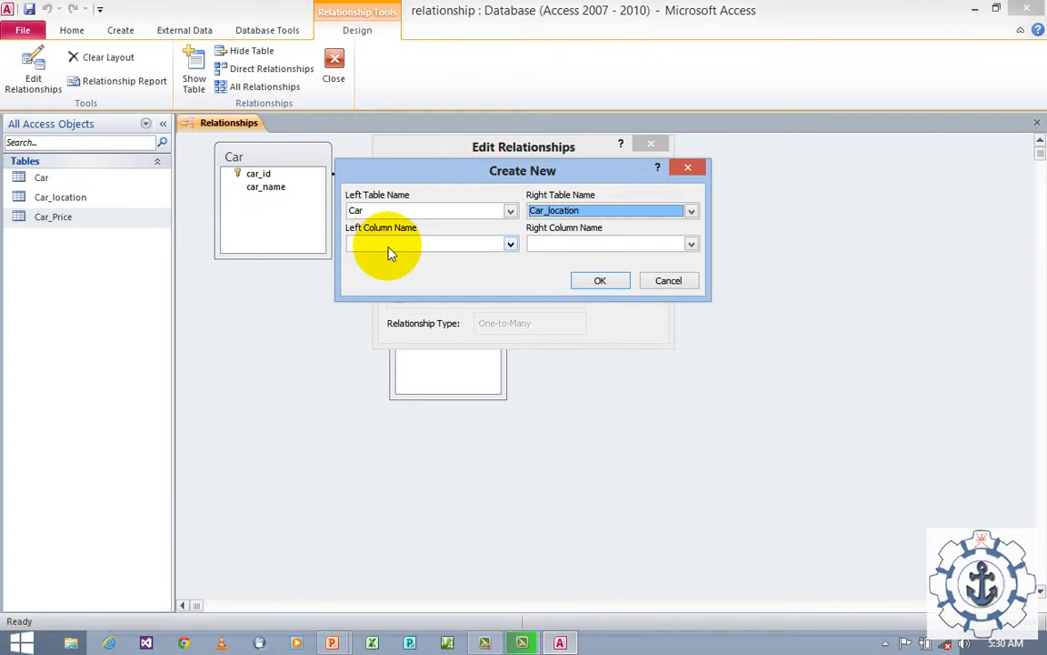
- Join car_id to car_id for Car and Car_location, and create the relationship with referential integrity enforced
click(510, 244)
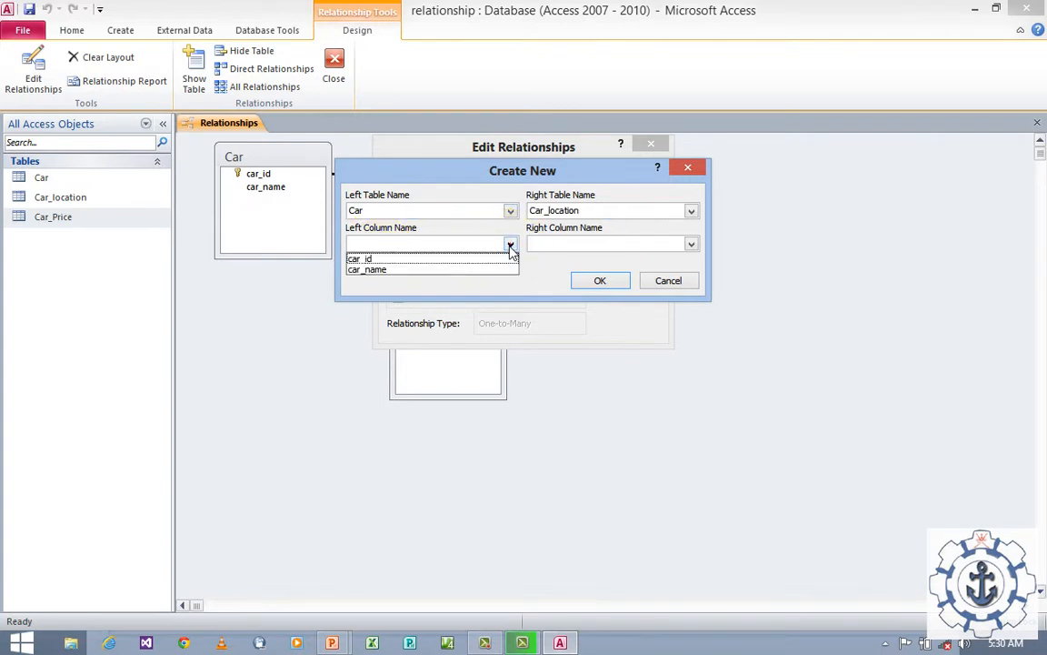
click(360, 260)
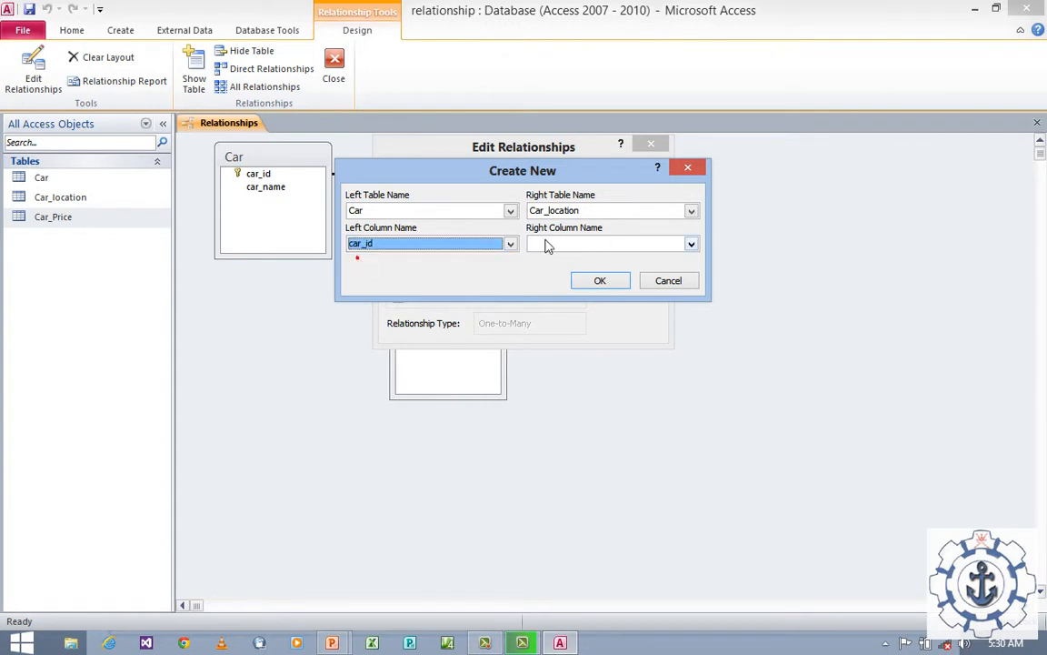
click(692, 244)
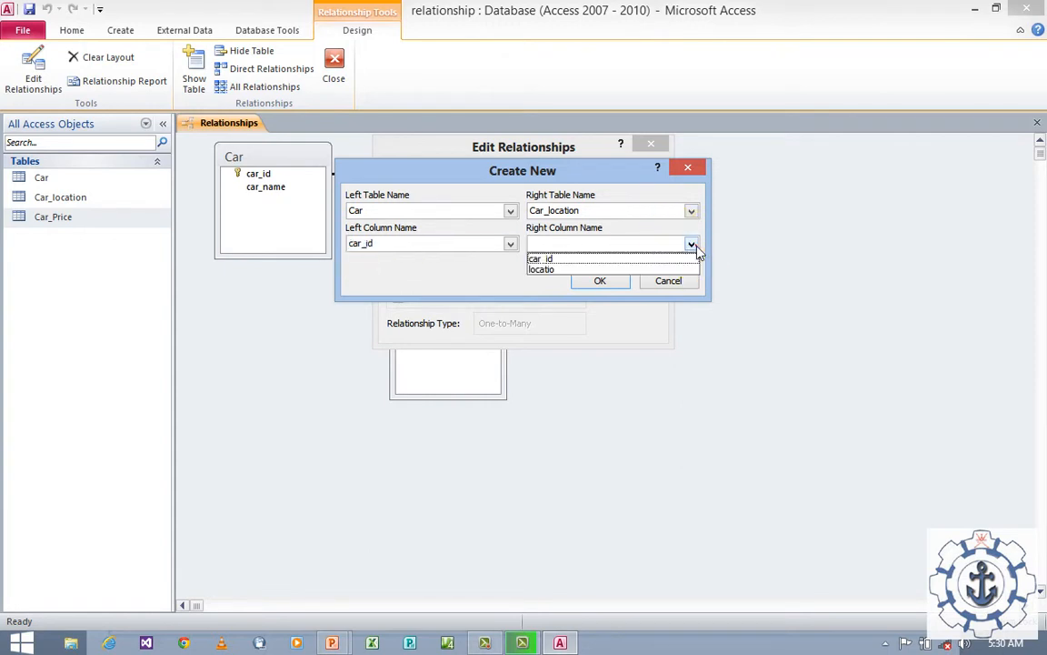
click(649, 259)
click(608, 280)
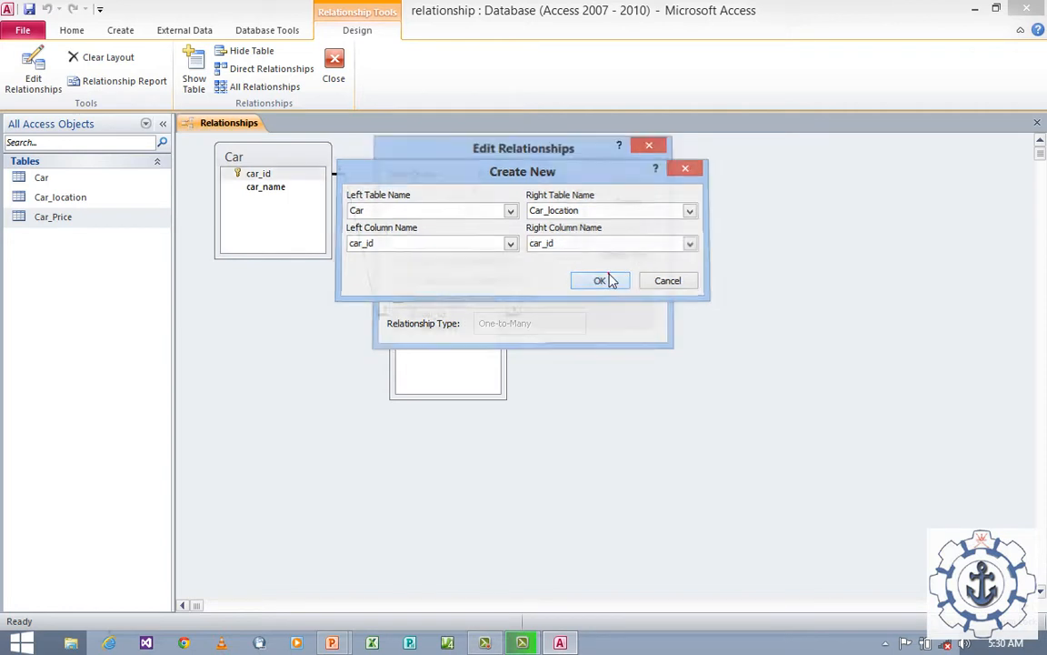
click(400, 261)
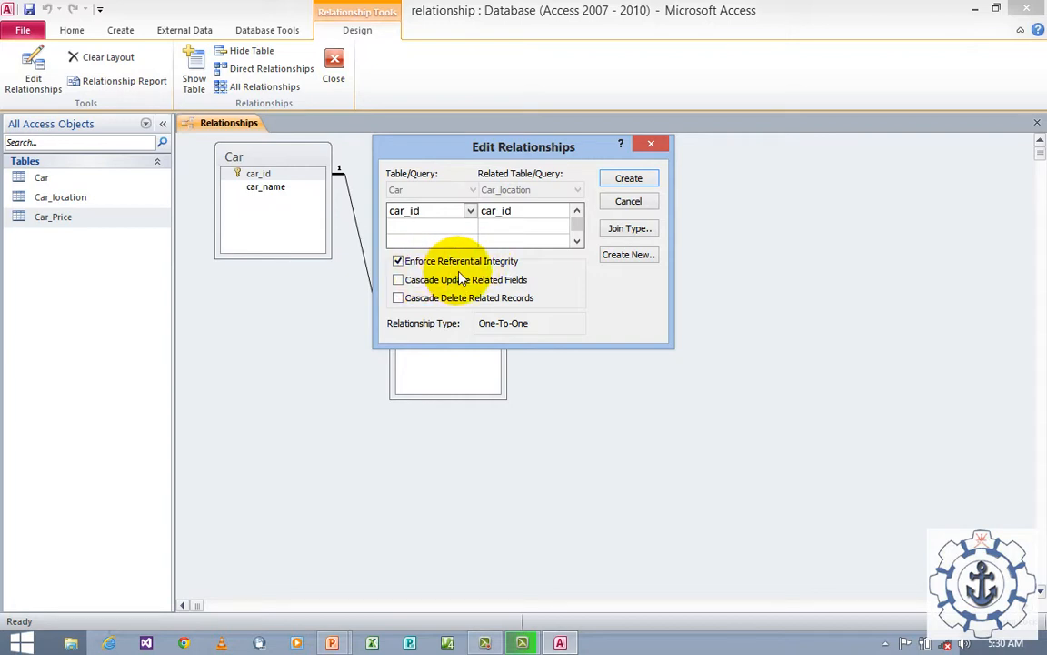
click(626, 186)
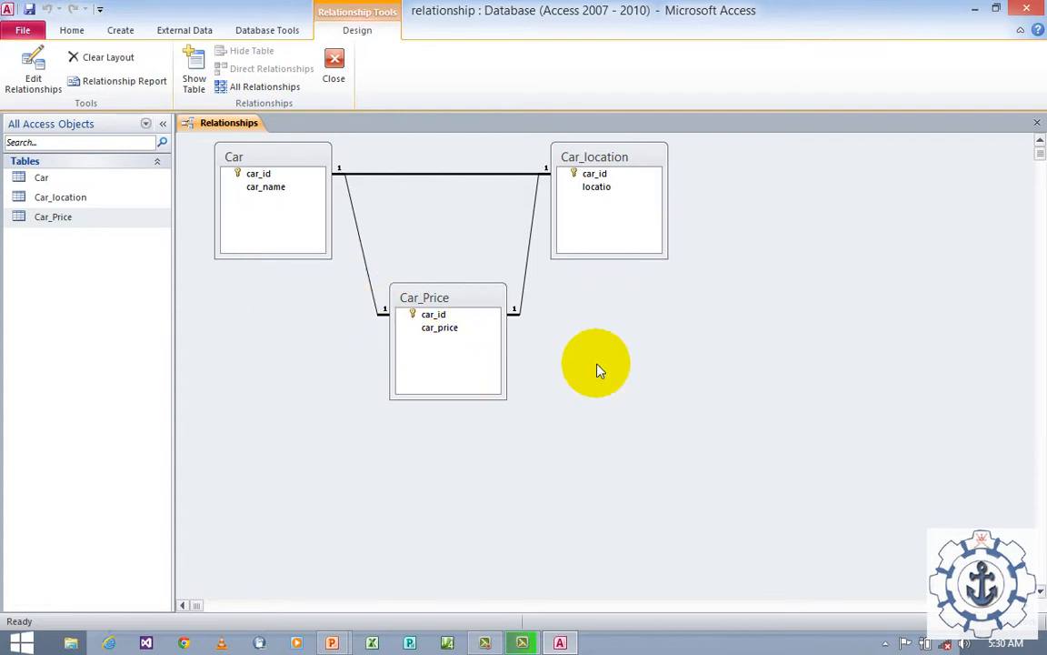
- Check the settings of the relationship between Car_Price and Car_location, and delete that relationship from the database
click(524, 296)
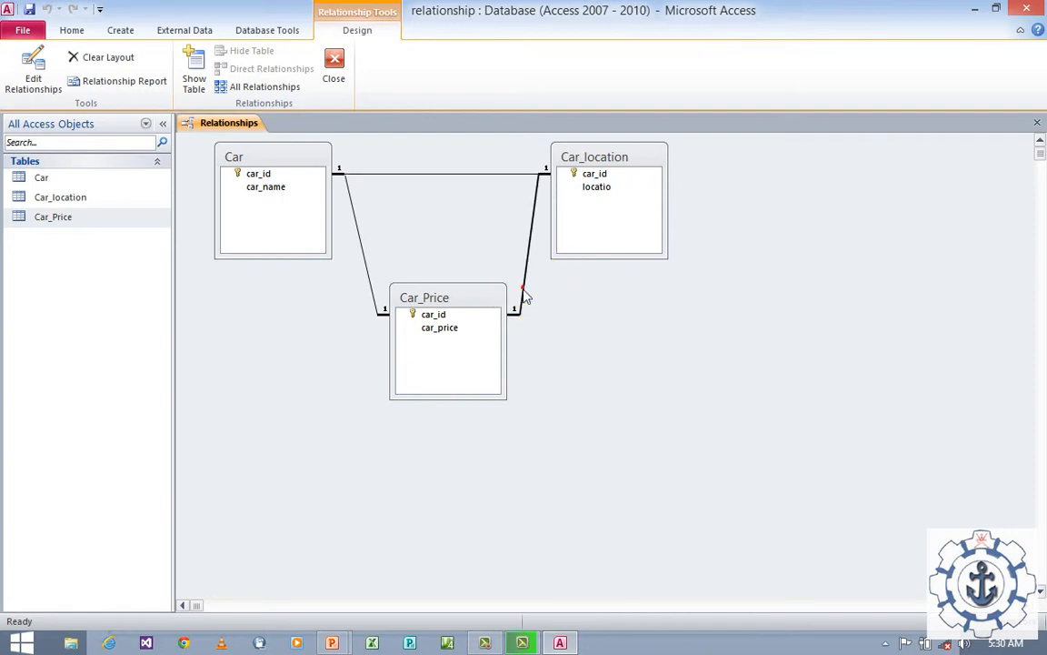
right_click(526, 291)
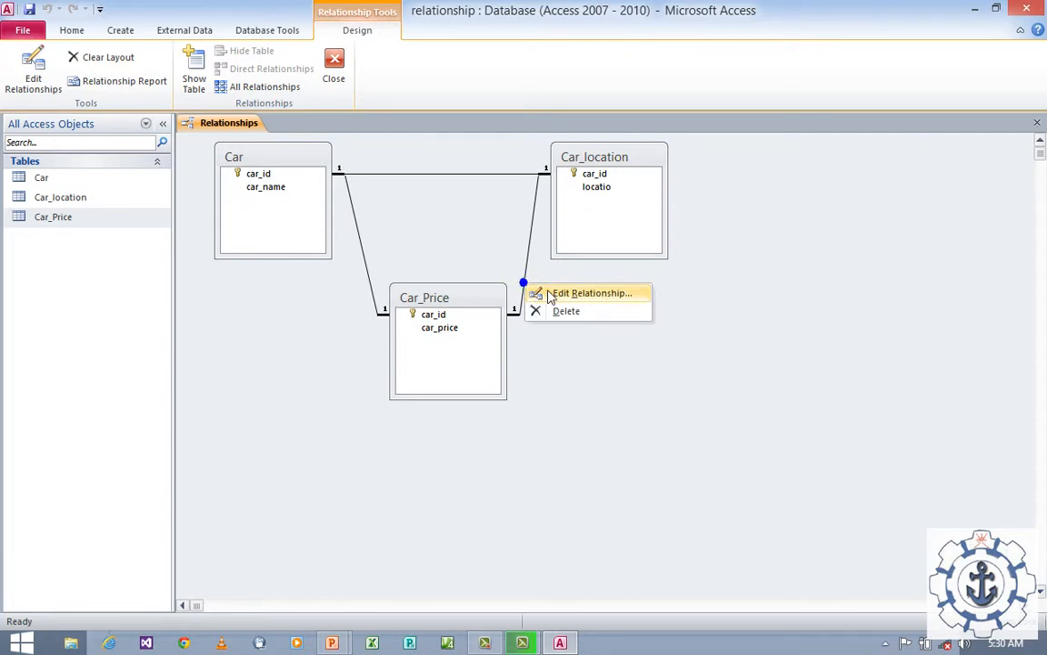
click(580, 293)
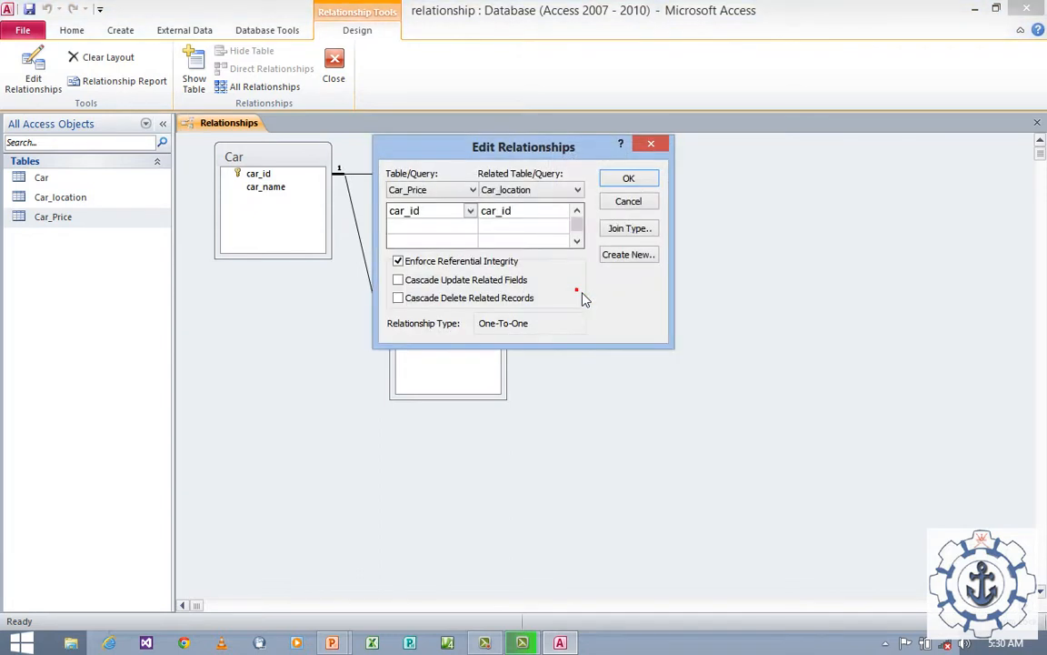
click(657, 141)
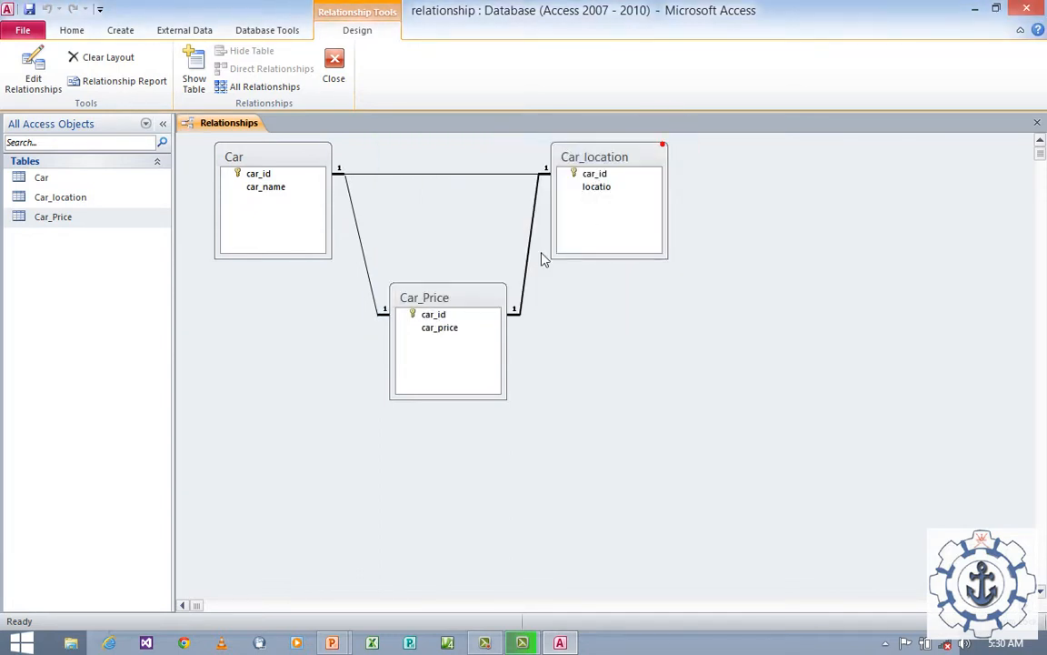
right_click(530, 260)
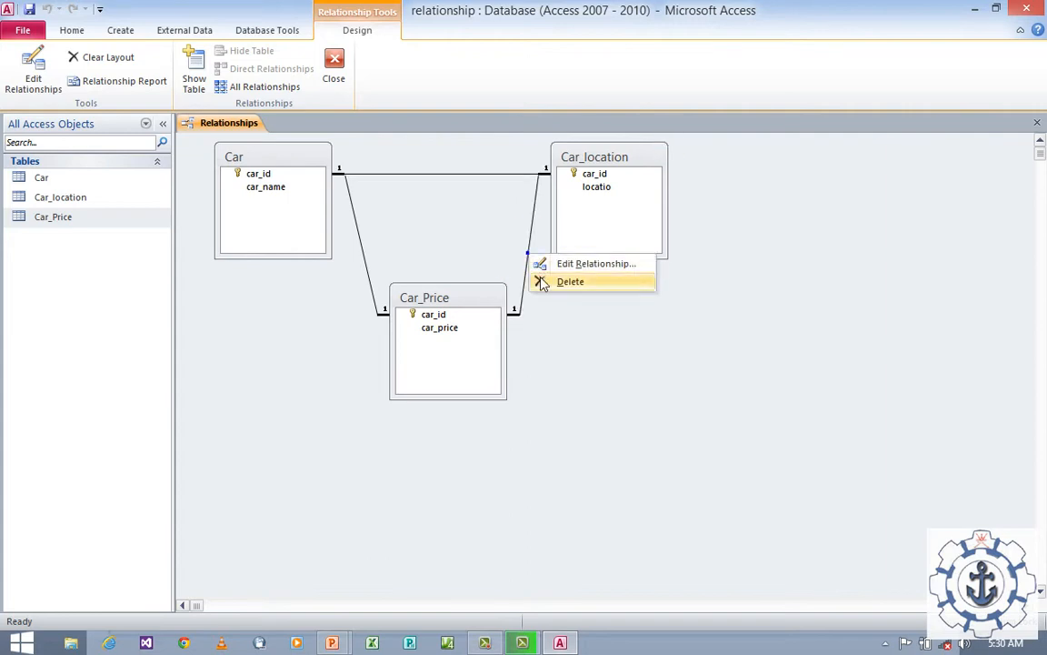
click(542, 282)
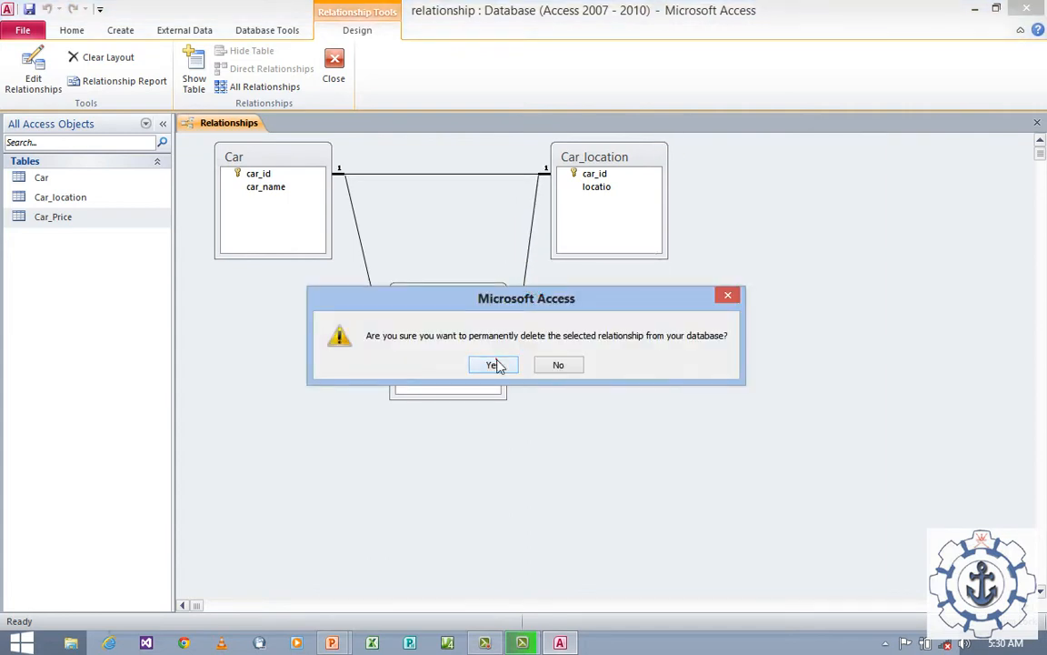
click(494, 364)
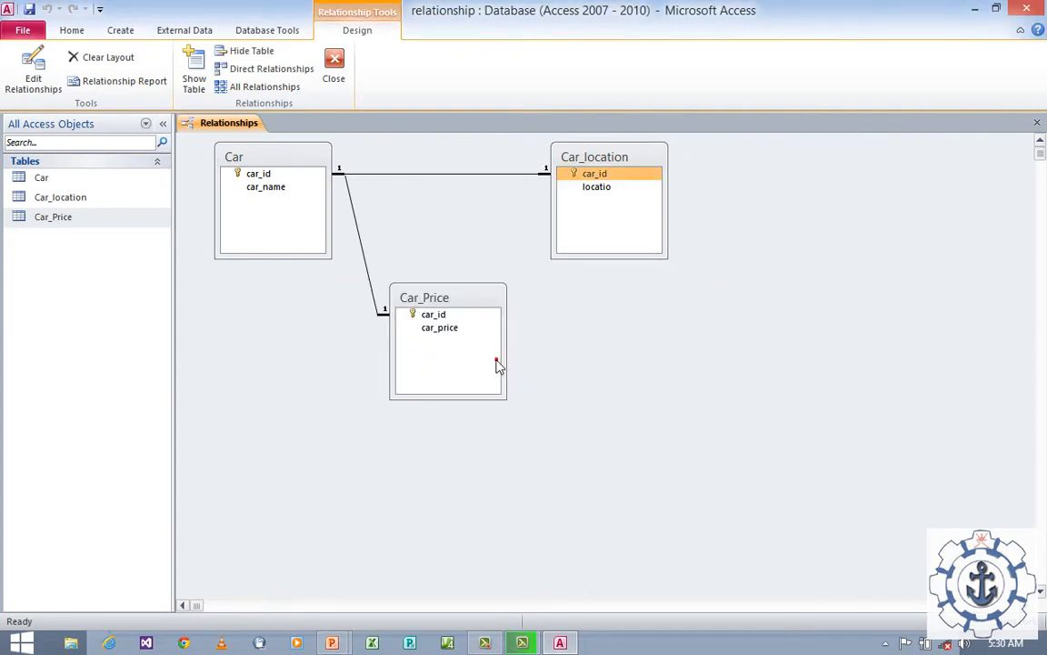
- Delete the relationship between Car and Car_Price from the database
right_click(359, 233)
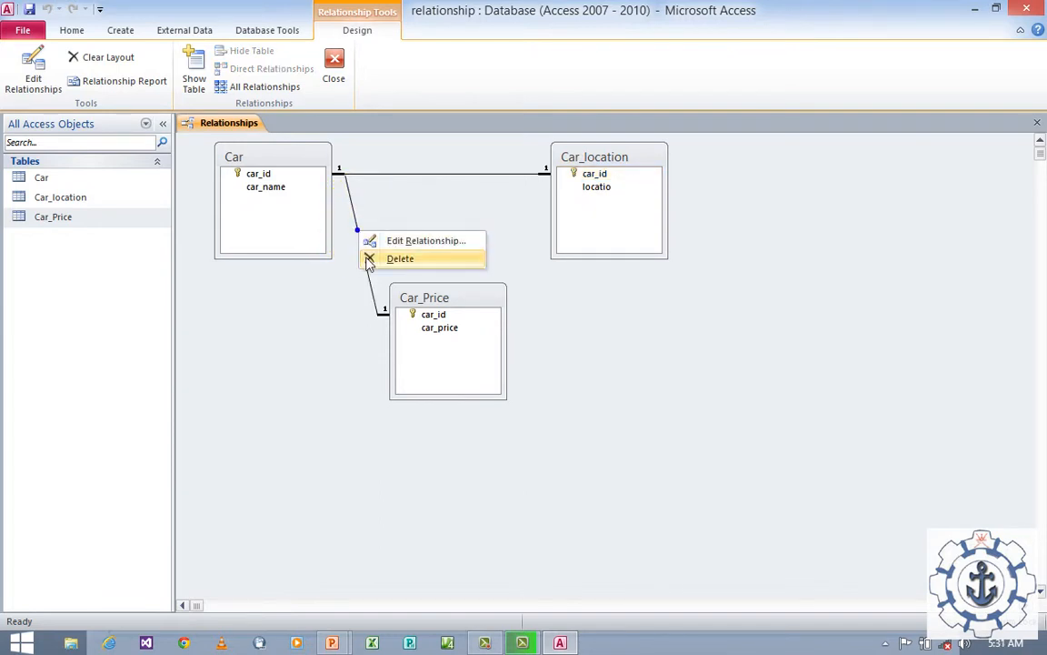
click(399, 242)
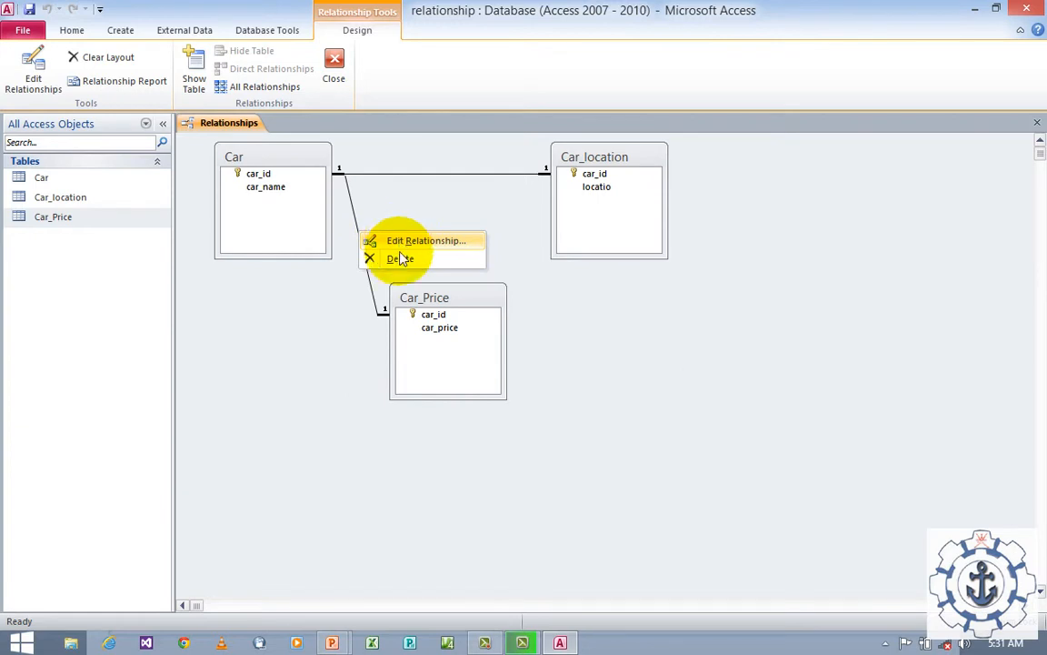
click(404, 260)
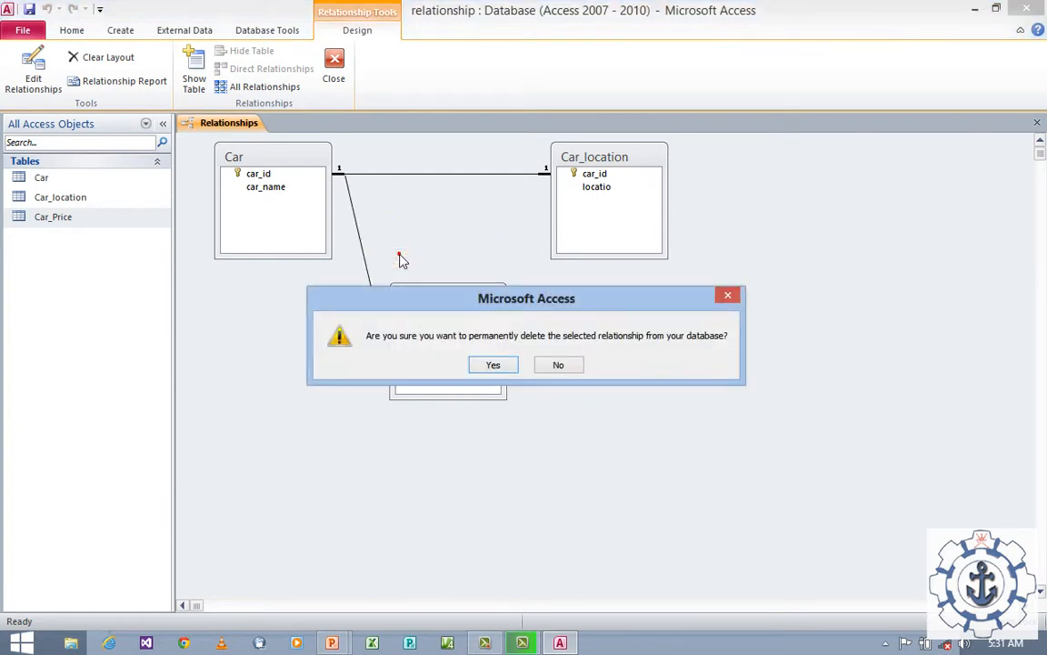
click(490, 365)
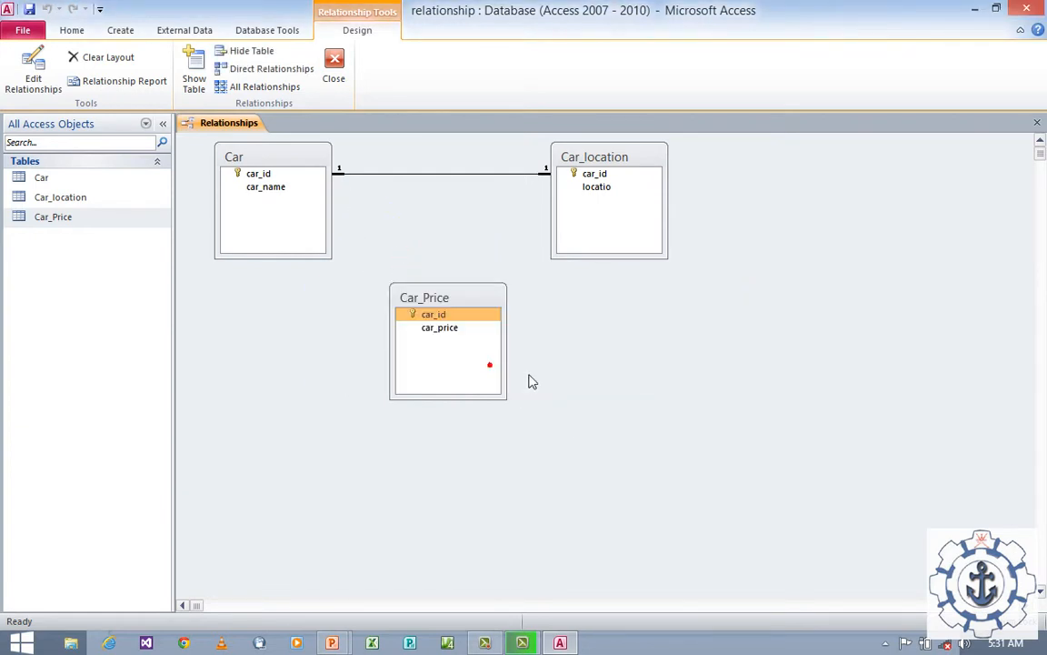
- Start a new relationship with Car as the left table and Car_Price as the right table
click(431, 321)
double_click(432, 323)
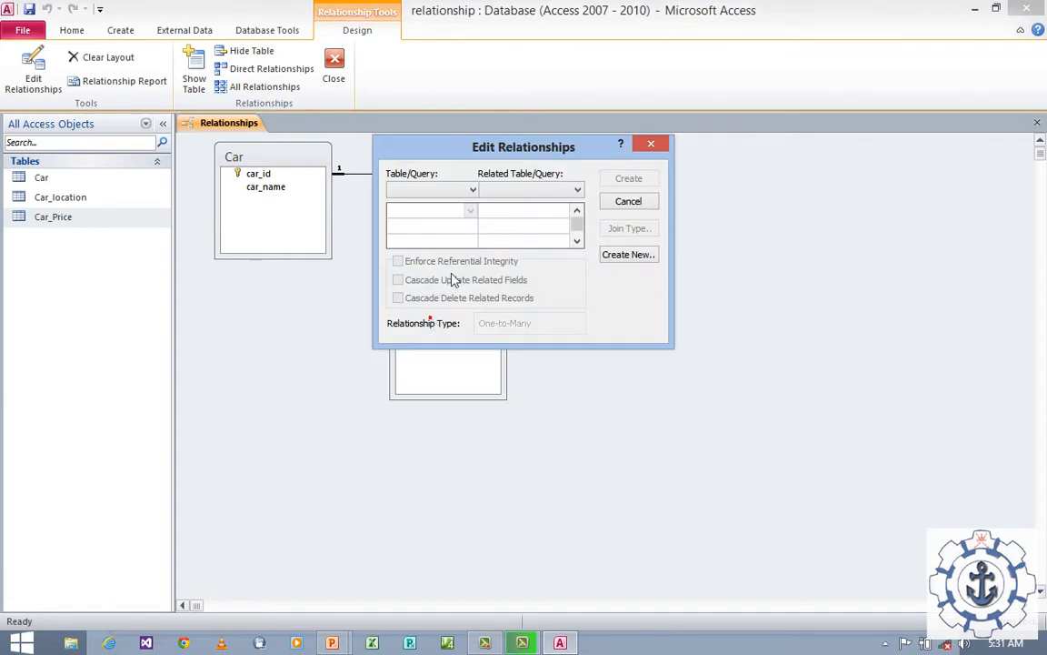
click(628, 257)
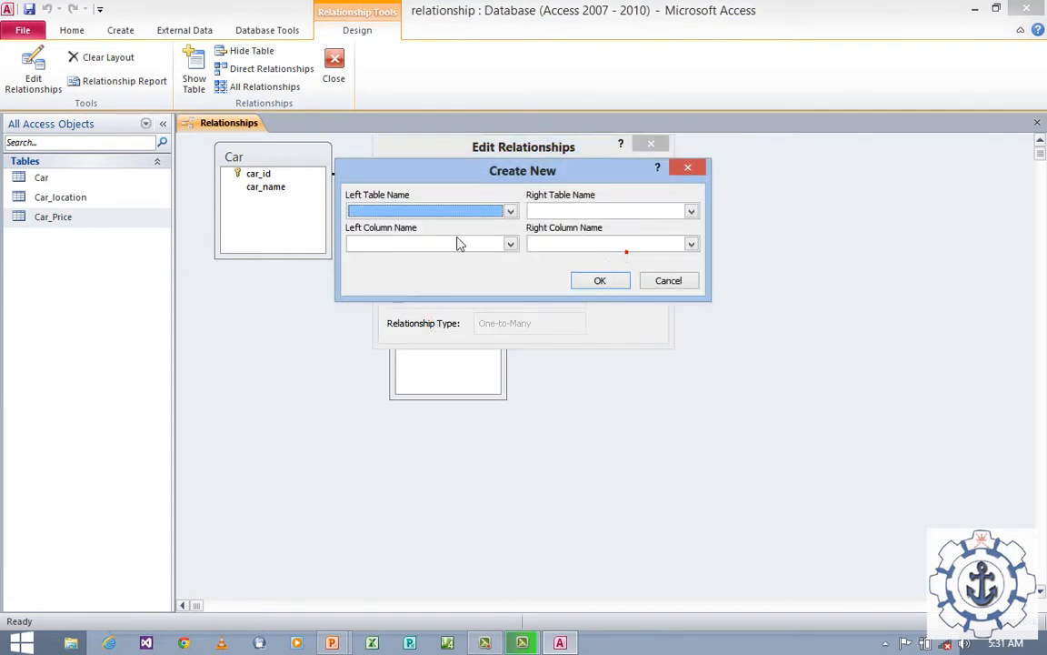
click(511, 211)
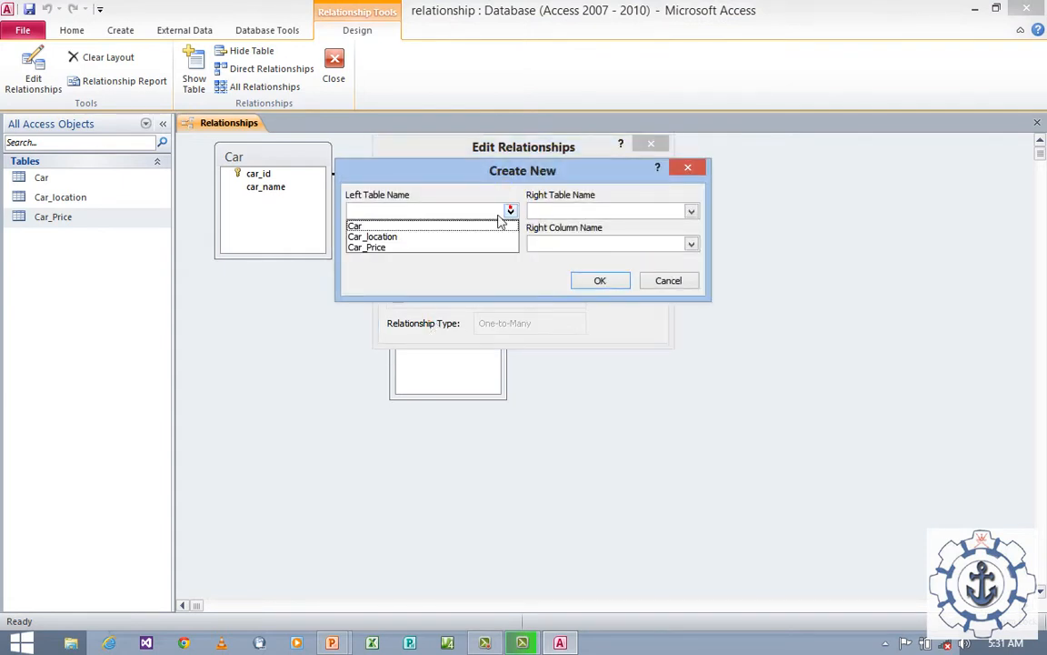
click(485, 224)
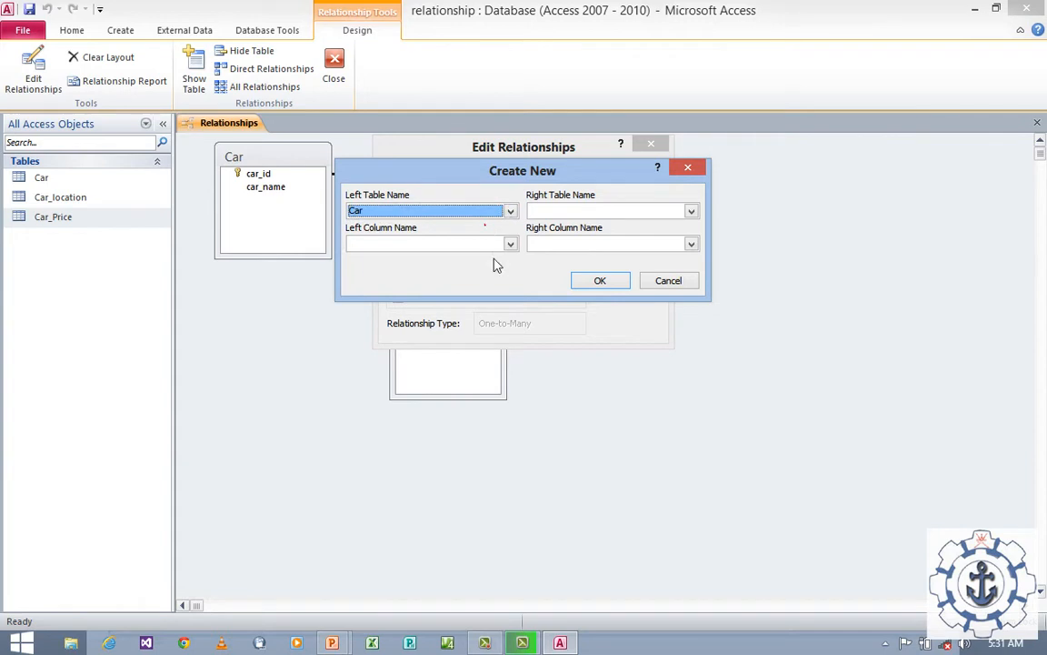
click(691, 211)
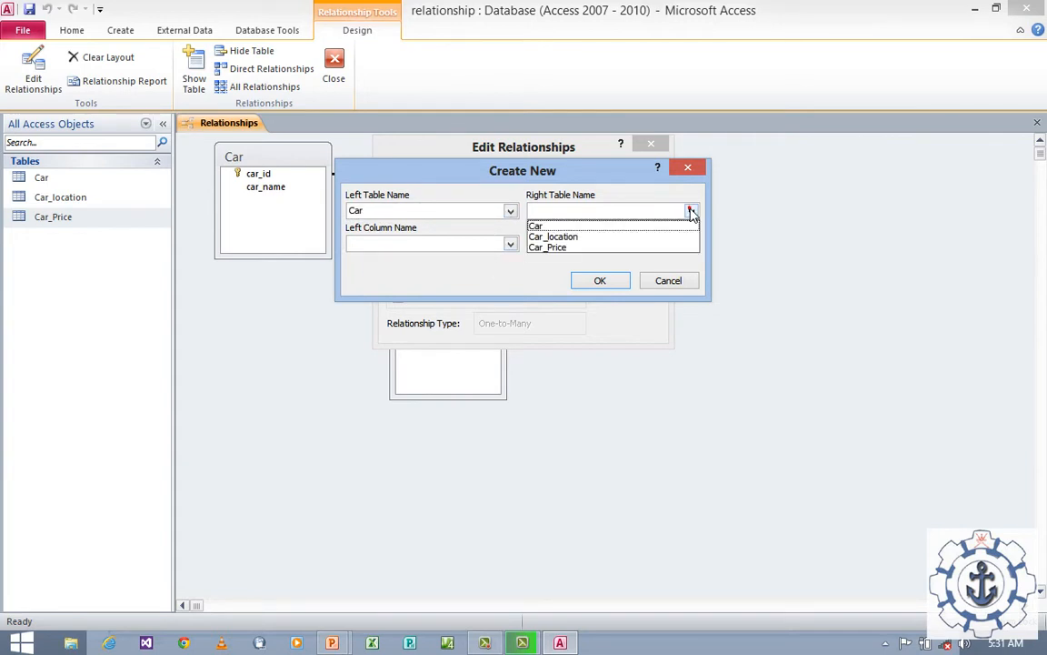
click(611, 247)
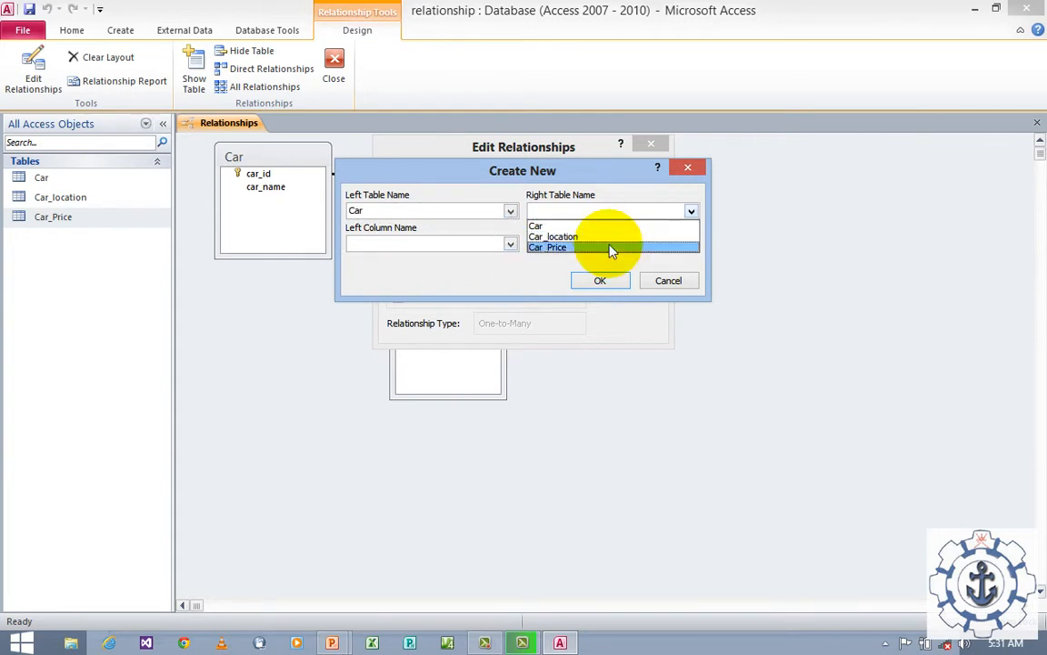
- Join car_id to car_id for Car and Car_Price, and create the relationship with referential integrity enforced
click(509, 244)
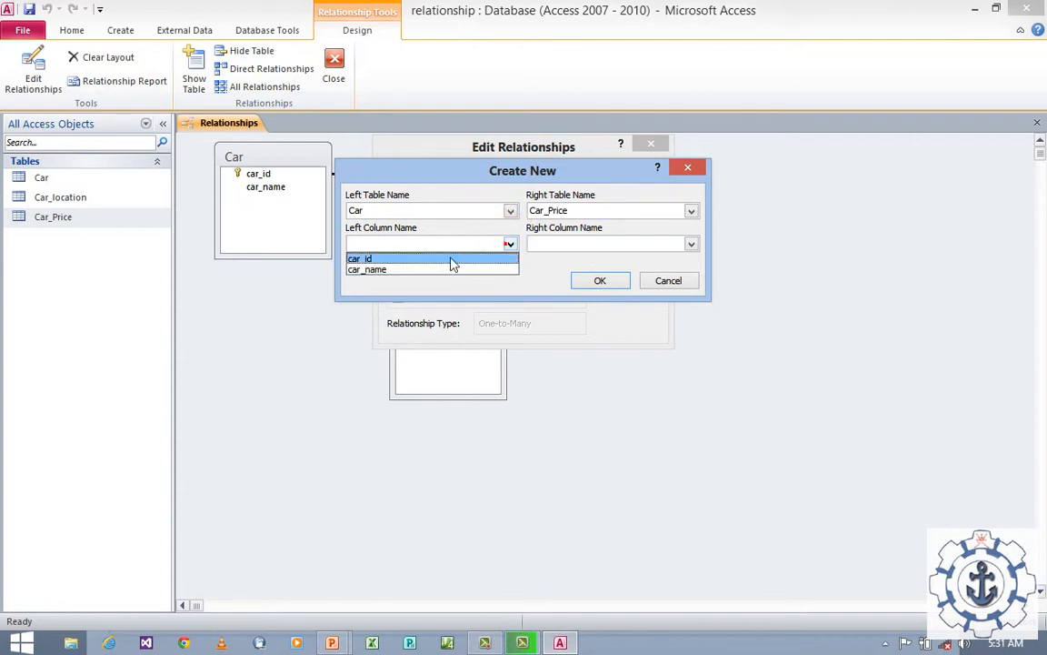
click(452, 259)
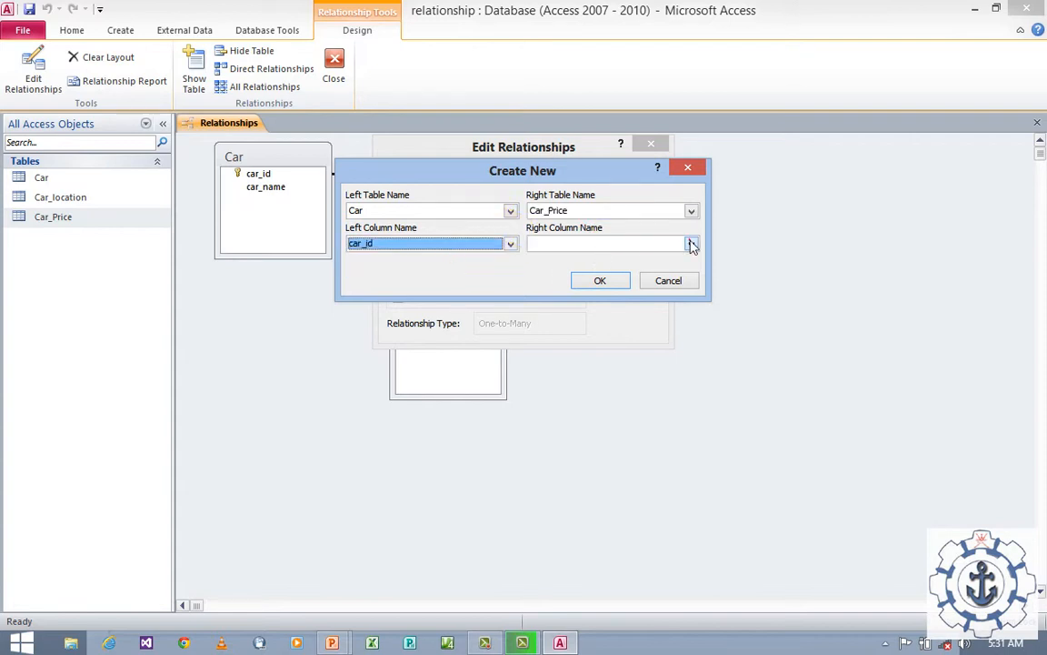
click(691, 243)
click(667, 260)
click(614, 282)
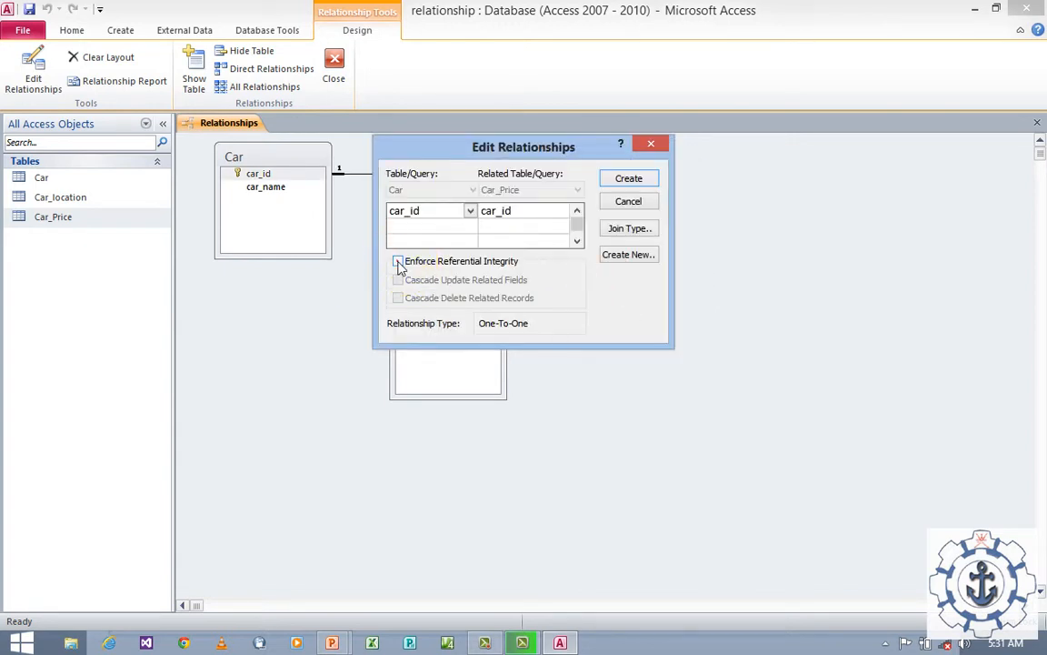
click(398, 261)
click(629, 180)
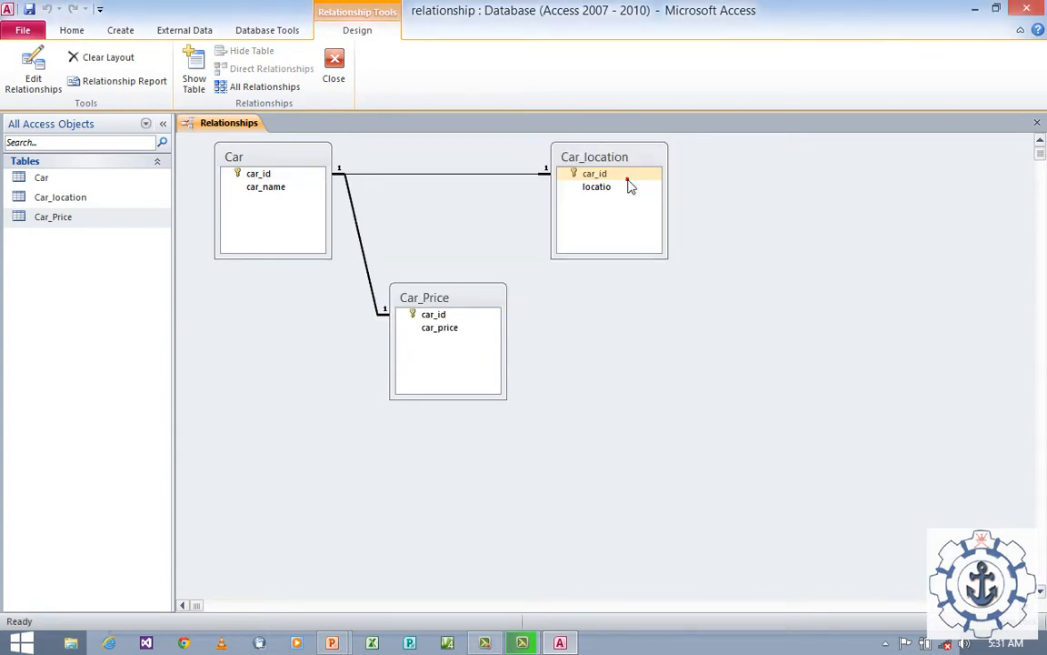
- Start a new relationship with Car_Price as the left table and Car_location as the right table
click(595, 186)
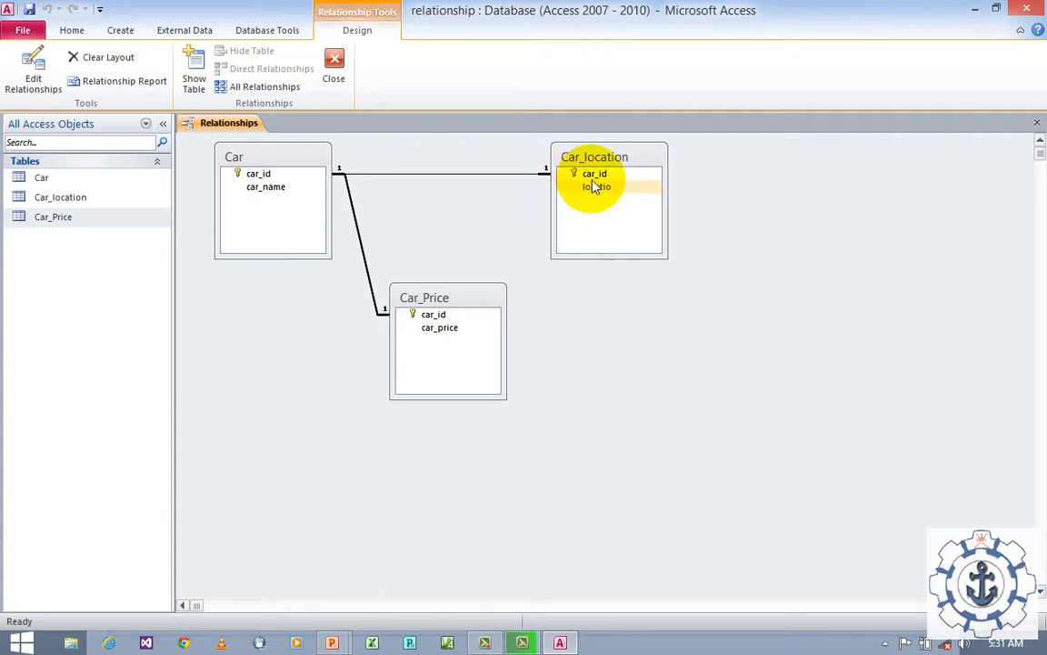
double_click(443, 317)
click(628, 257)
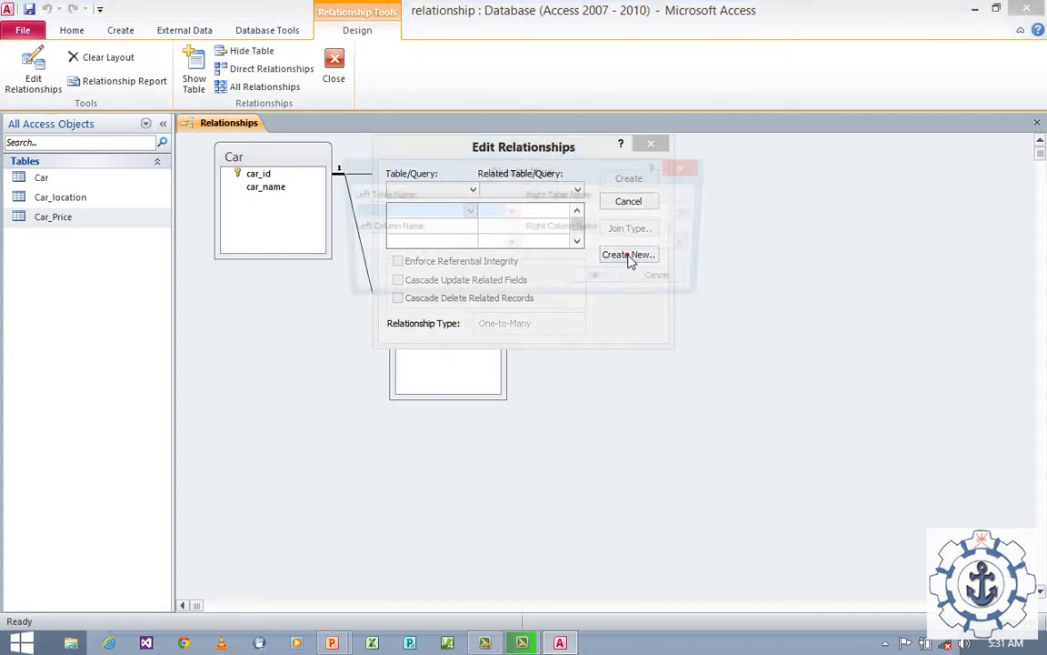
click(498, 210)
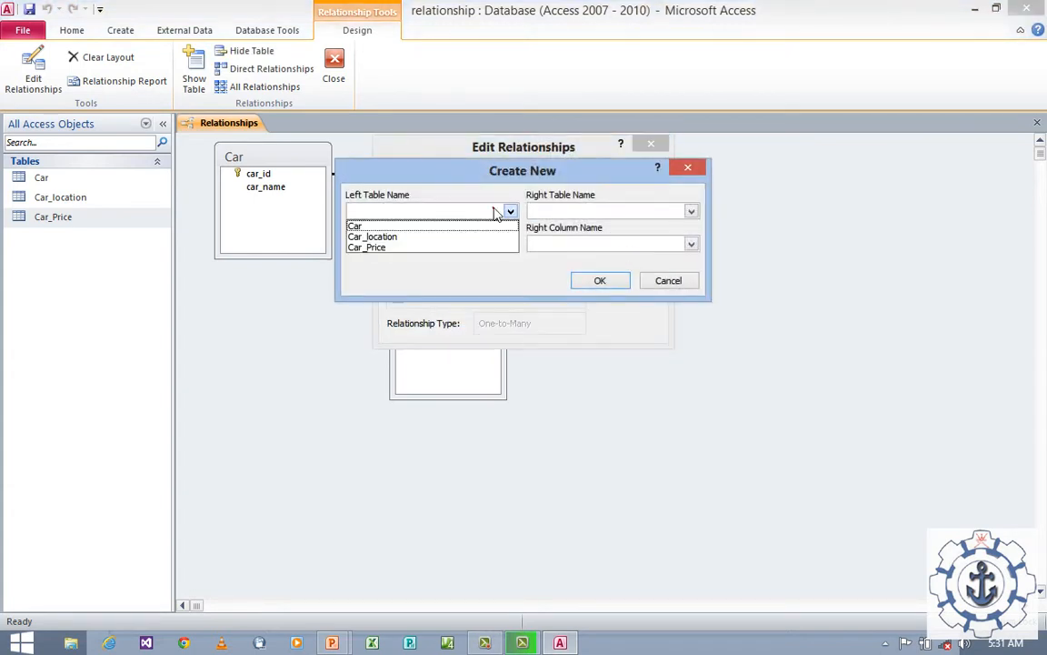
click(440, 249)
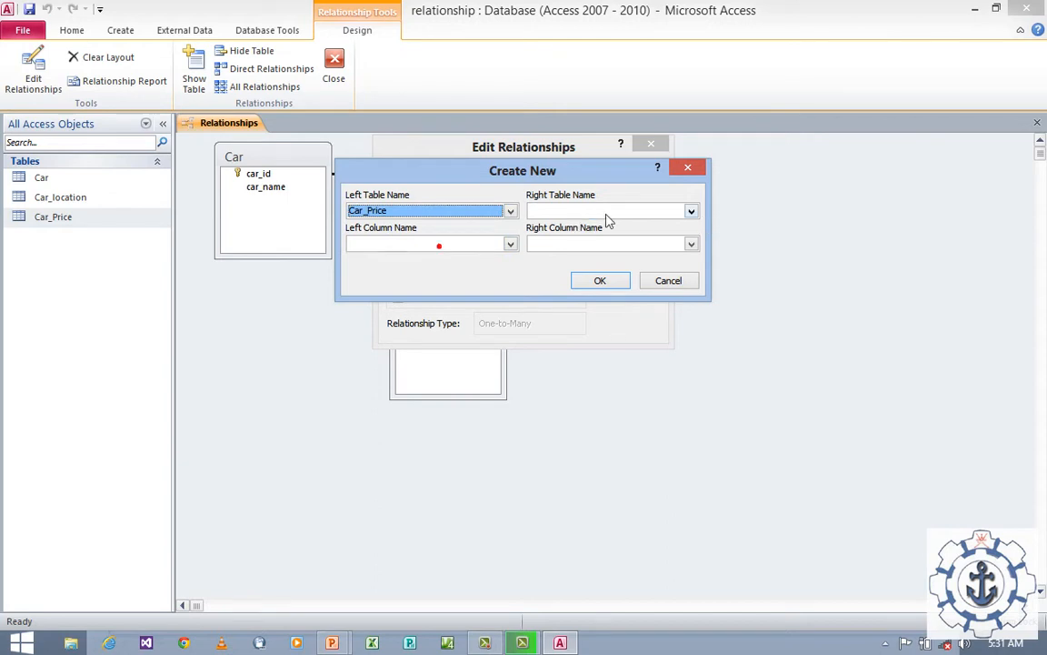
click(639, 211)
click(652, 236)
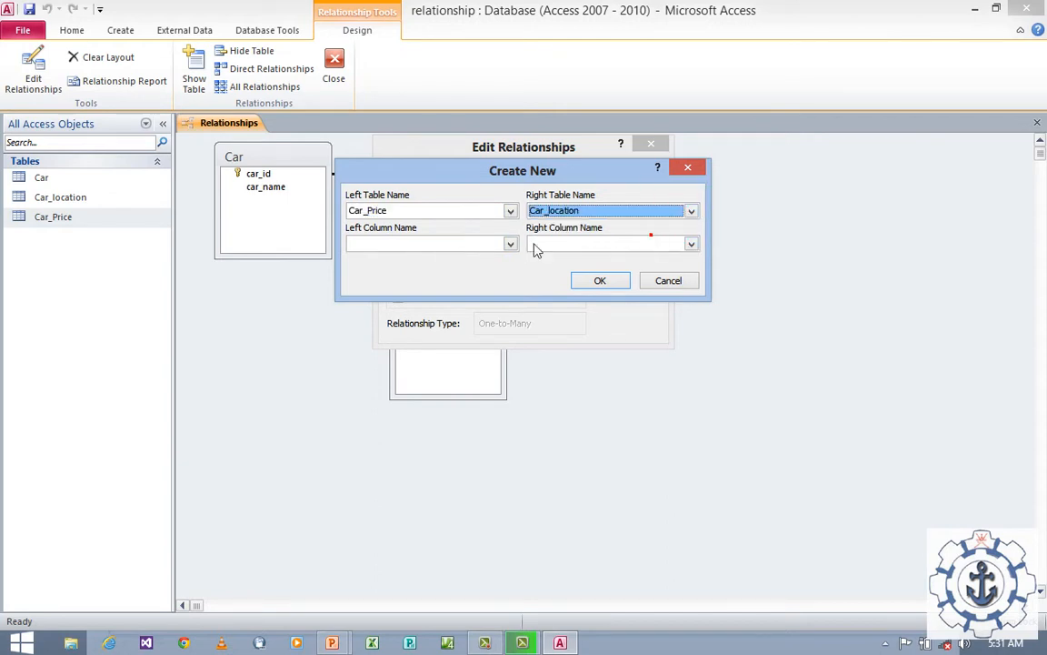
- Join car_id to car_id for Car_Price and Car_location, and create the relationship with referential integrity enforced
click(512, 245)
click(498, 259)
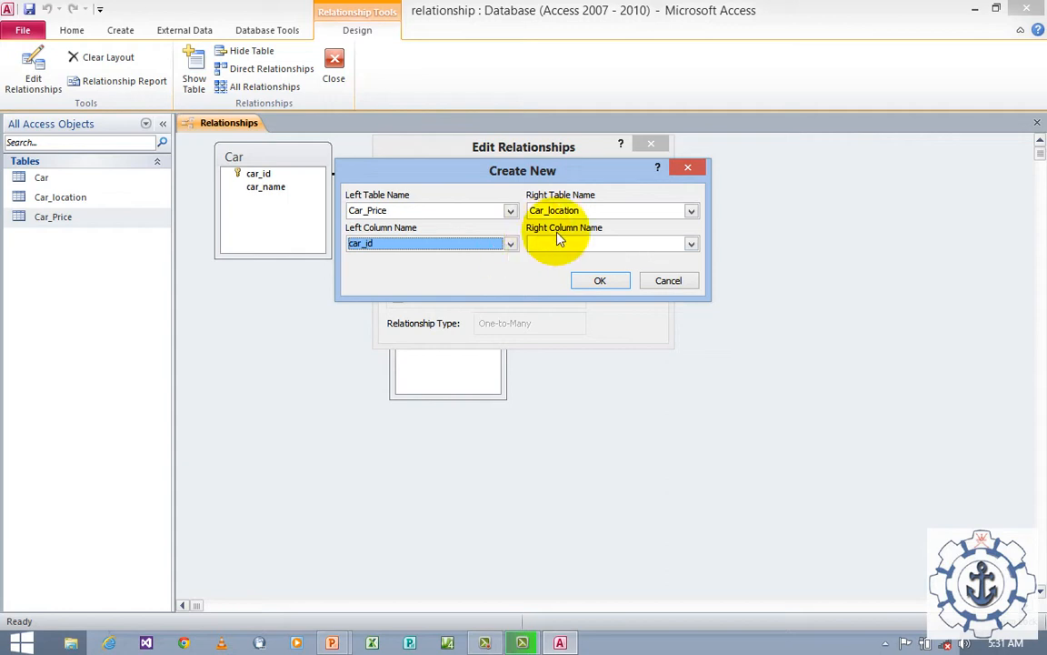
click(690, 244)
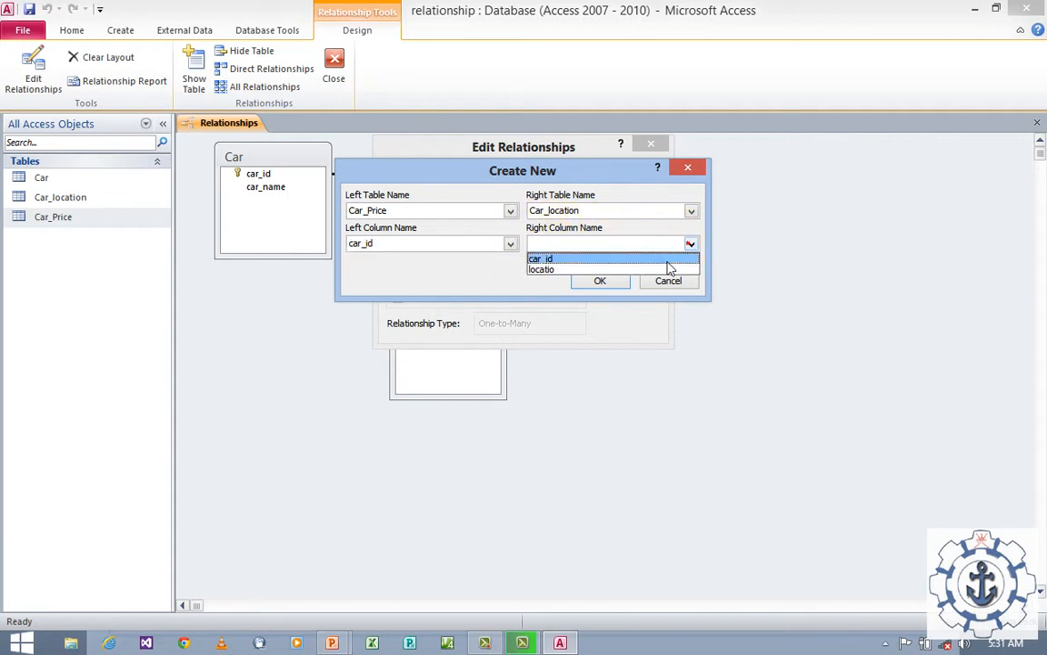
click(668, 260)
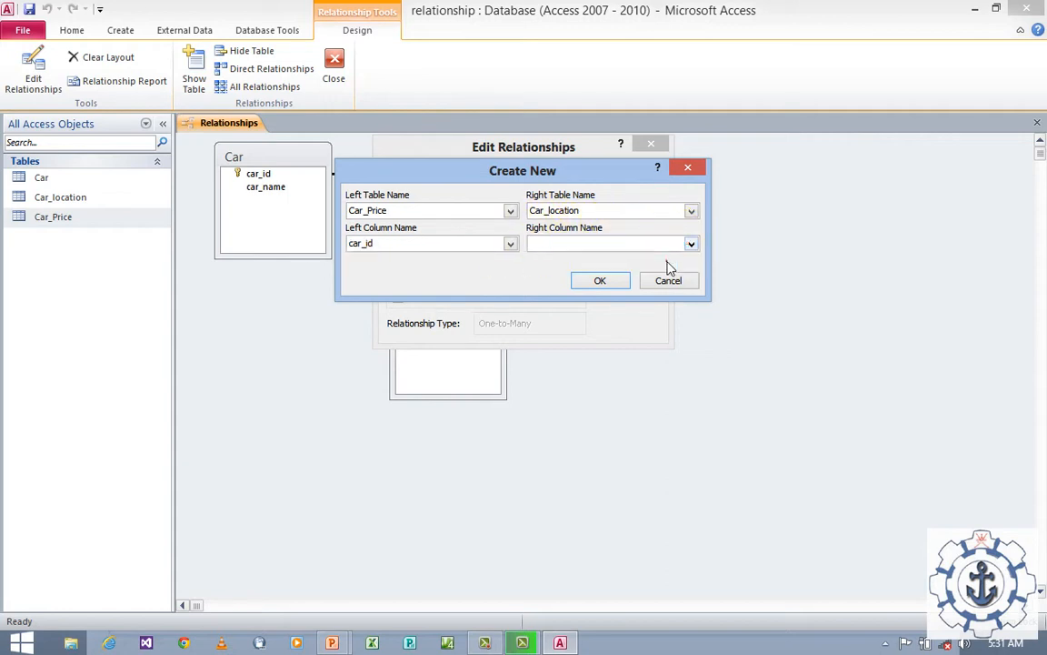
click(611, 284)
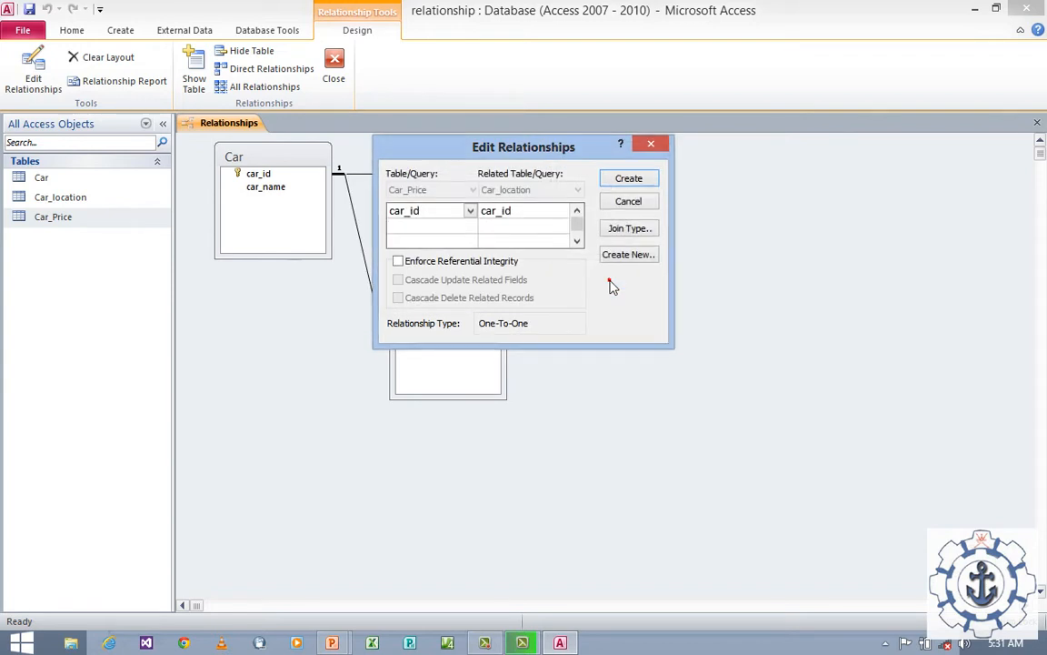
click(397, 262)
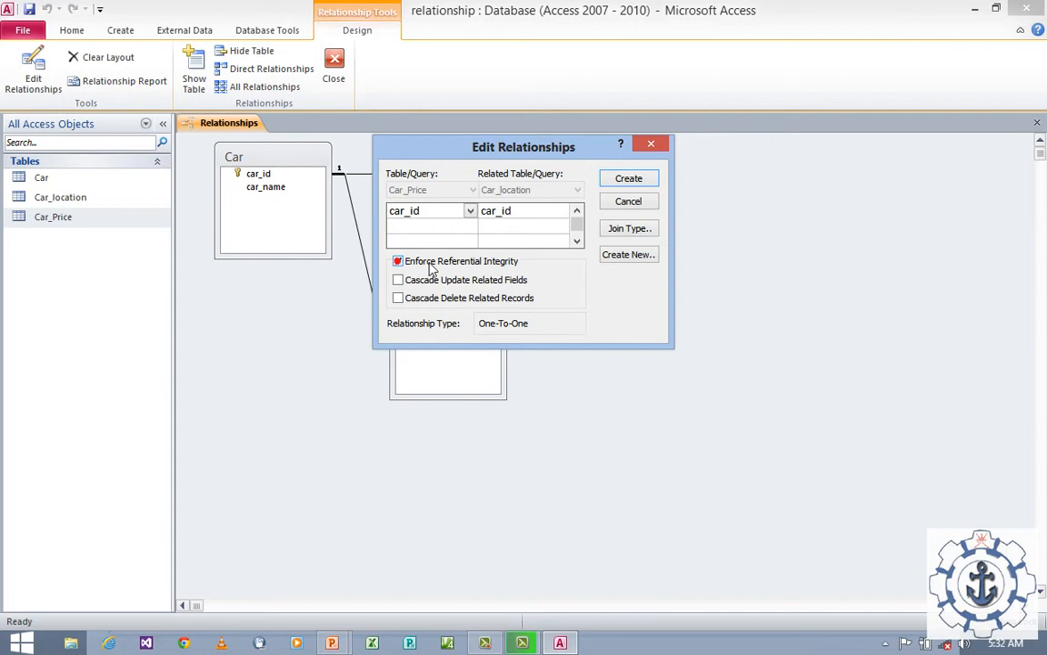
click(627, 179)
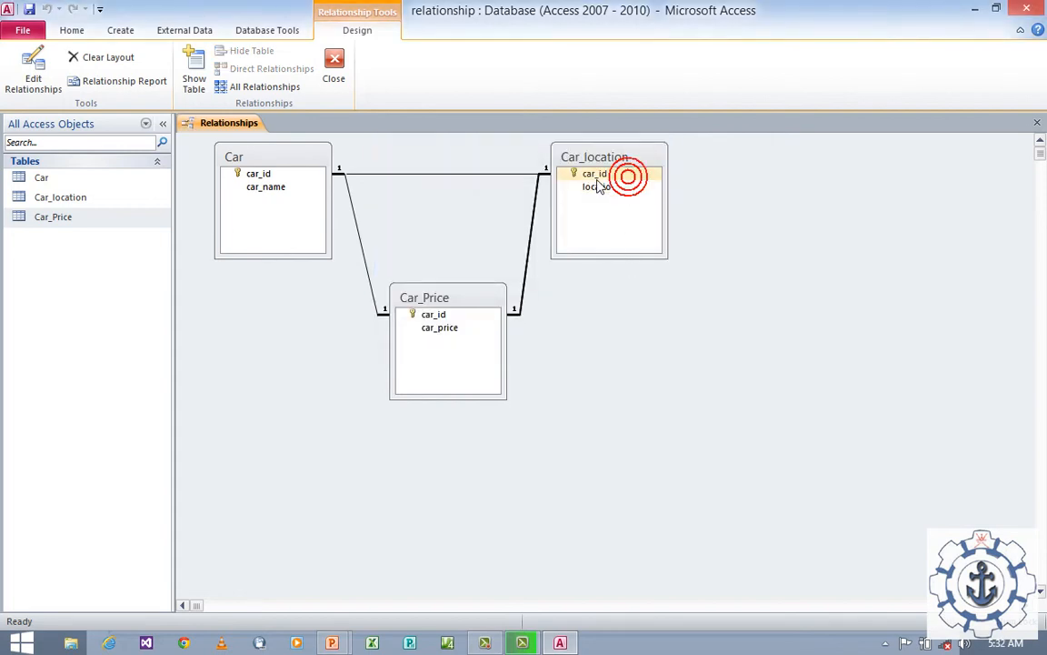